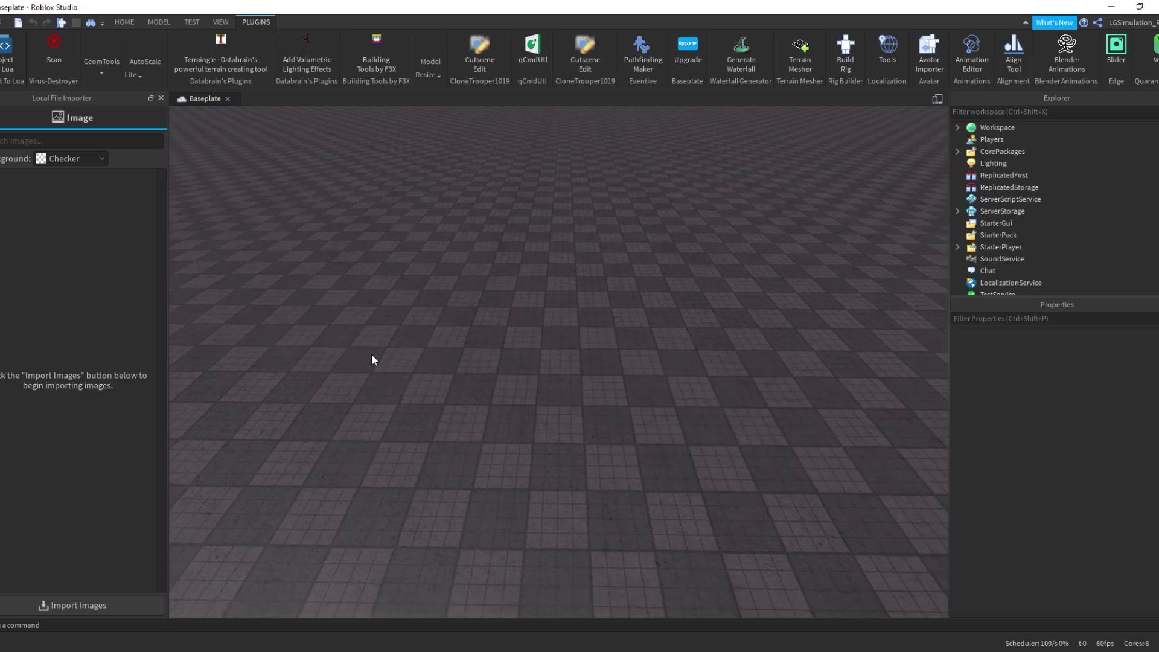
Zoom in and orbit the camera over the empty baseplate floor
click(372, 355)
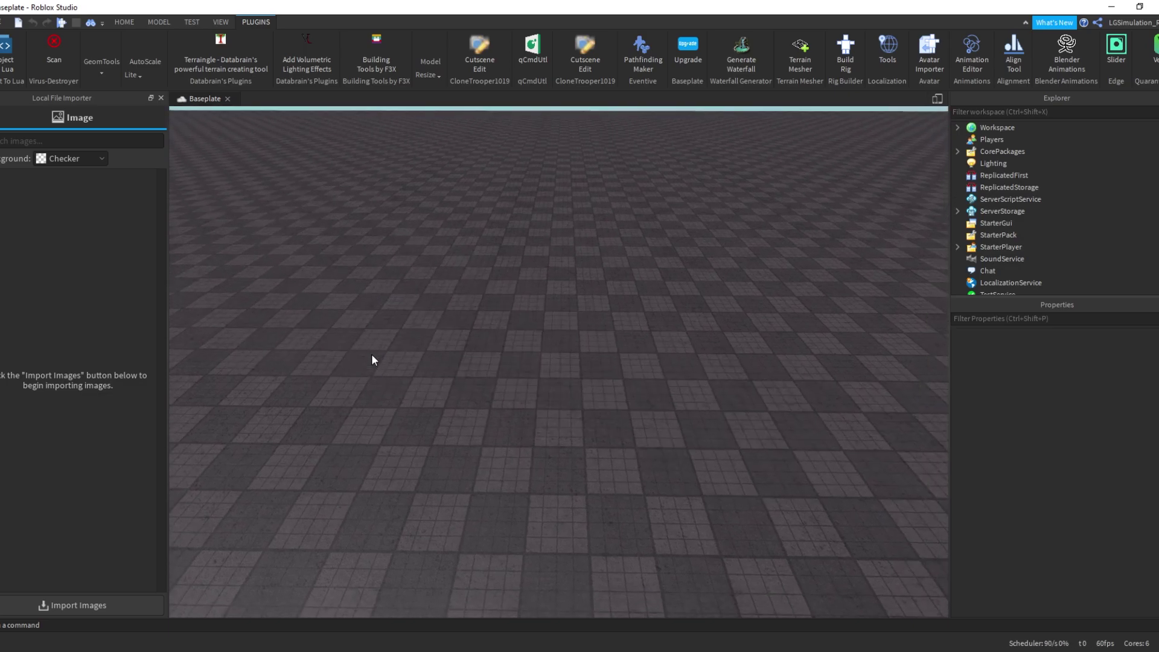
scroll(371, 353, down, 5)
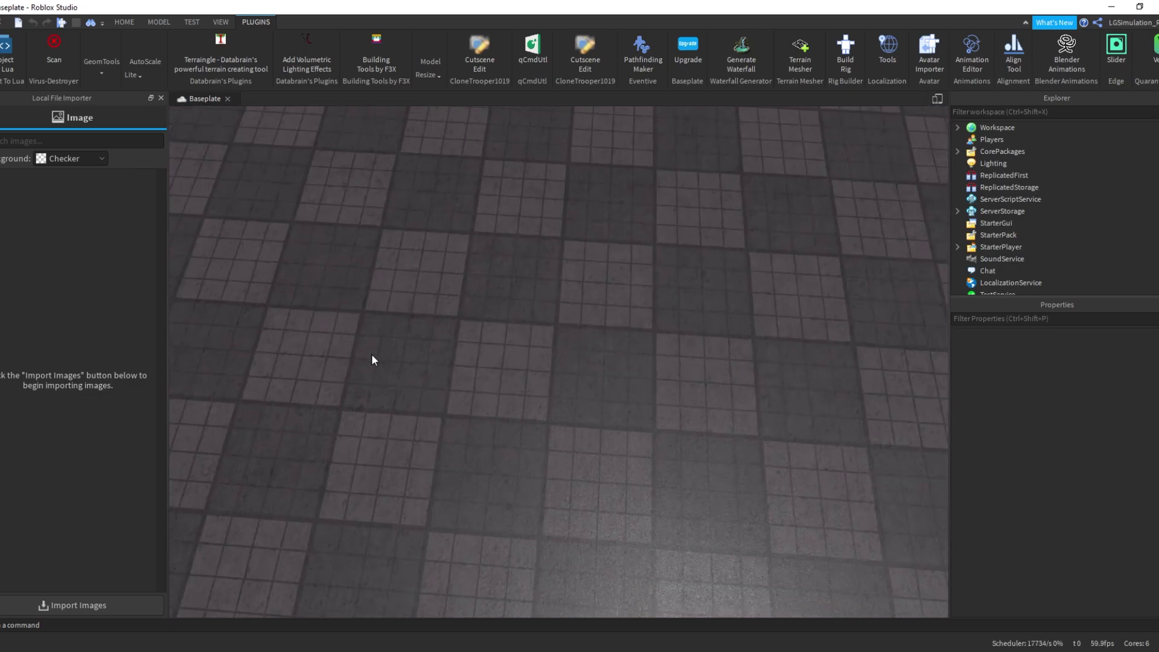
right_drag(372, 354, 599, 215)
Delete TrianglePluginDebris from the Workspace
click(137, 22)
right_drag(810, 357, 1012, 137)
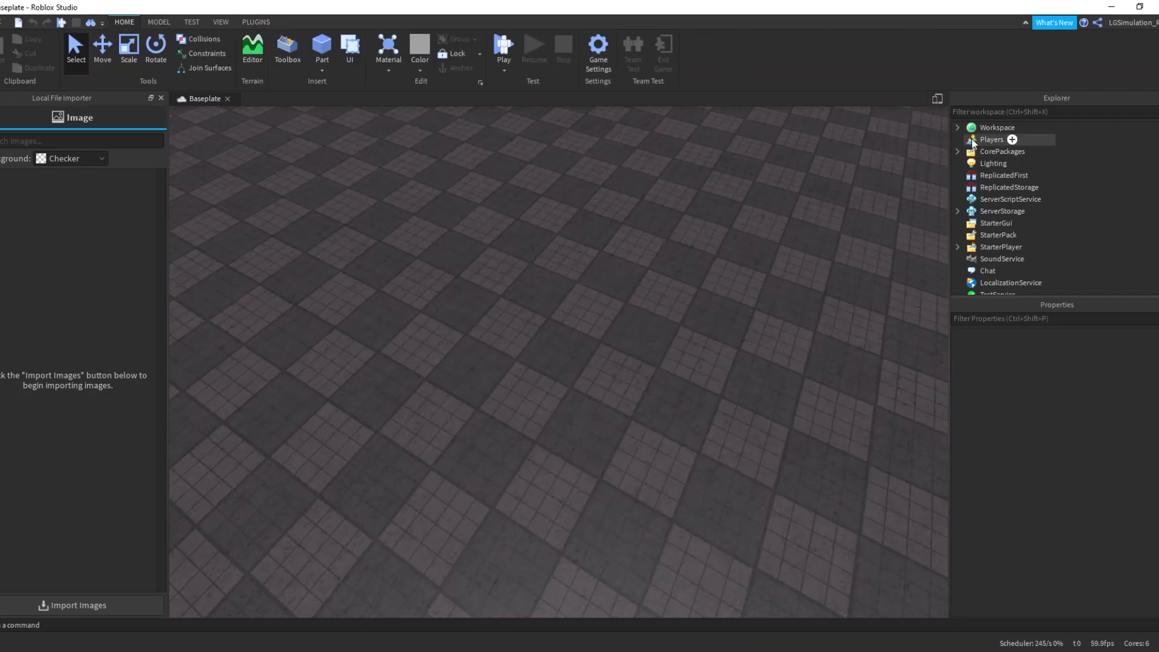
click(957, 127)
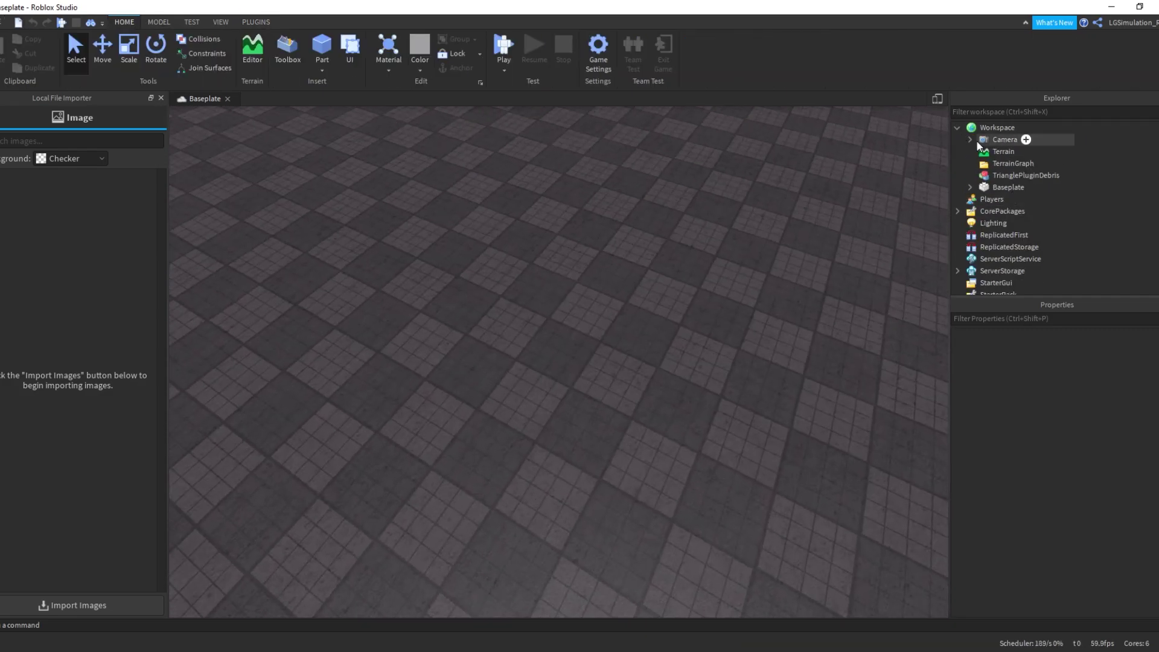
click(993, 176)
key(Delete)
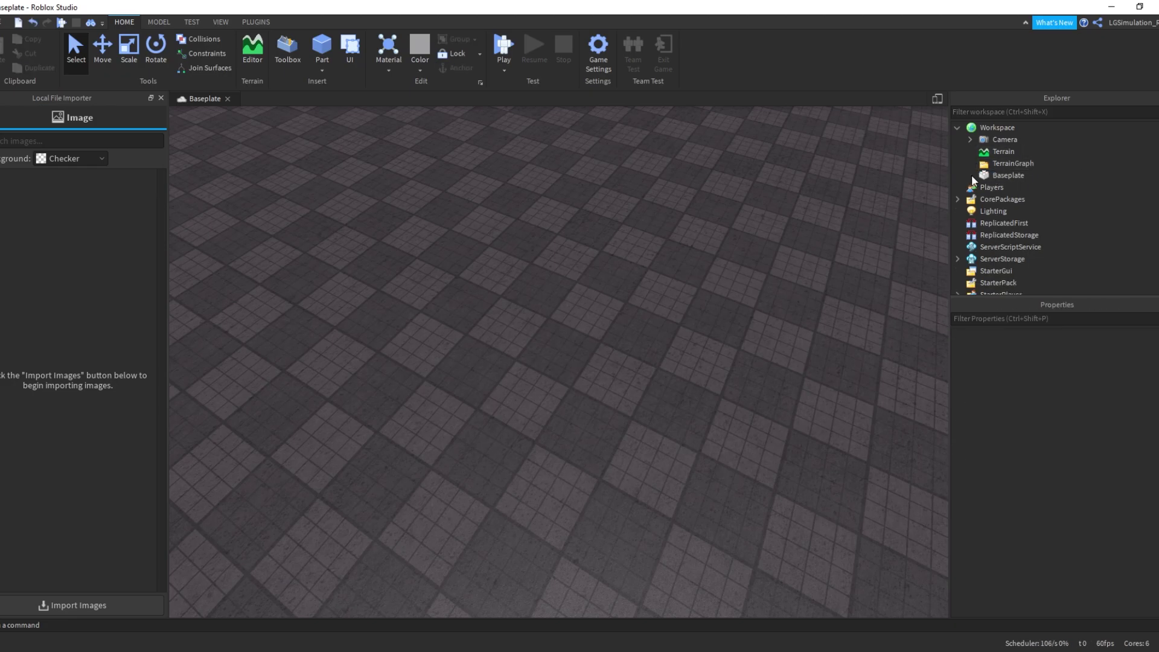
Insert a new Script into Workspace and clear its default Hello world line
right_click(973, 128)
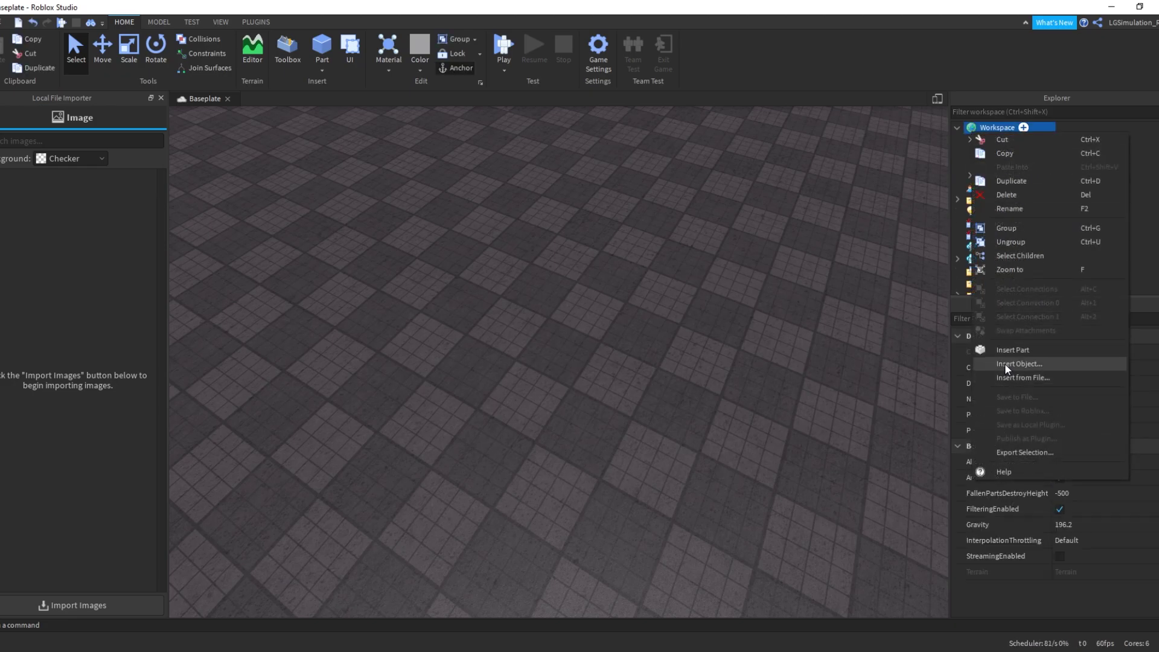
click(1002, 366)
click(979, 204)
key(ctrl+a)
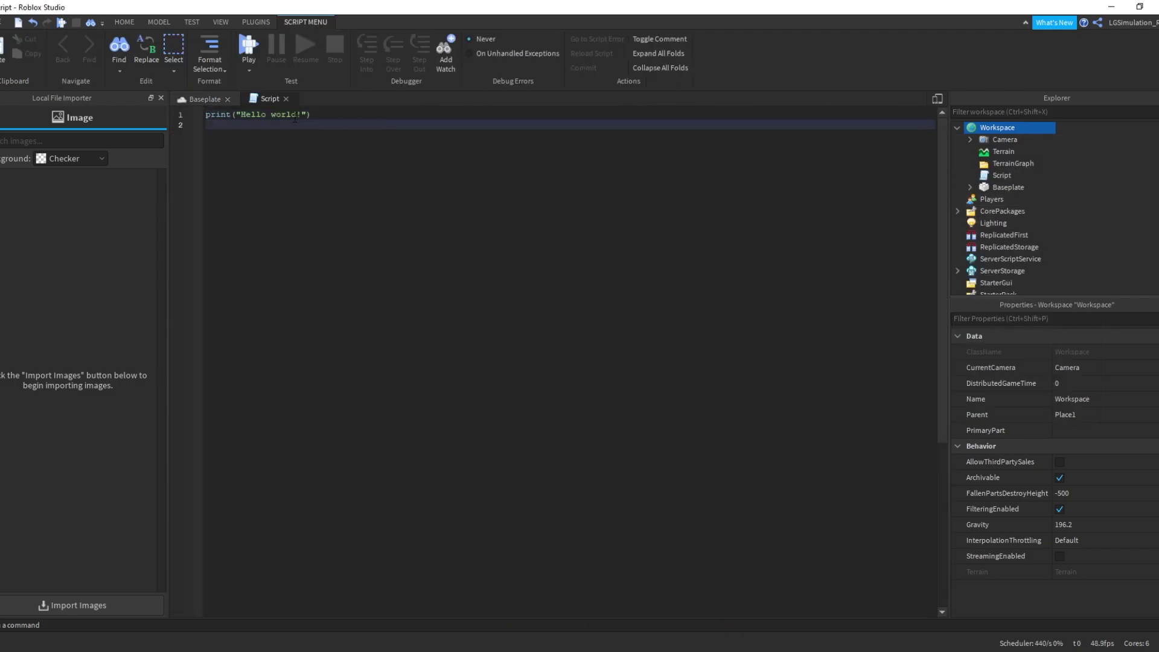
key(BackSpace)
Use Find All to search every script for GetFenv
click(124, 63)
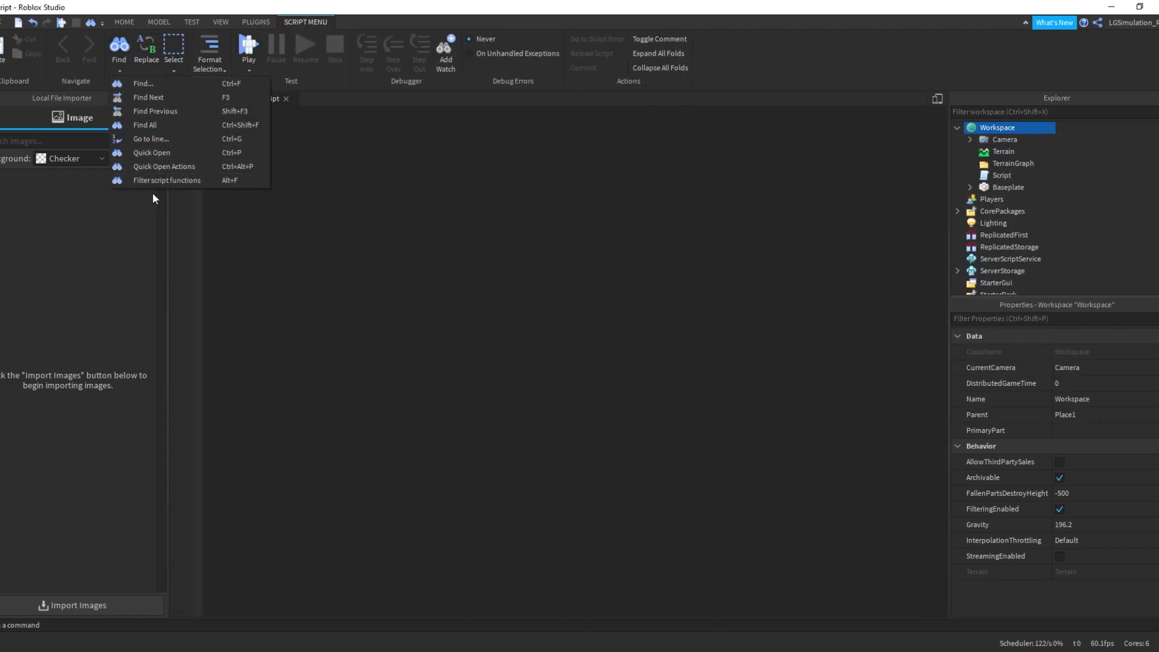
click(187, 128)
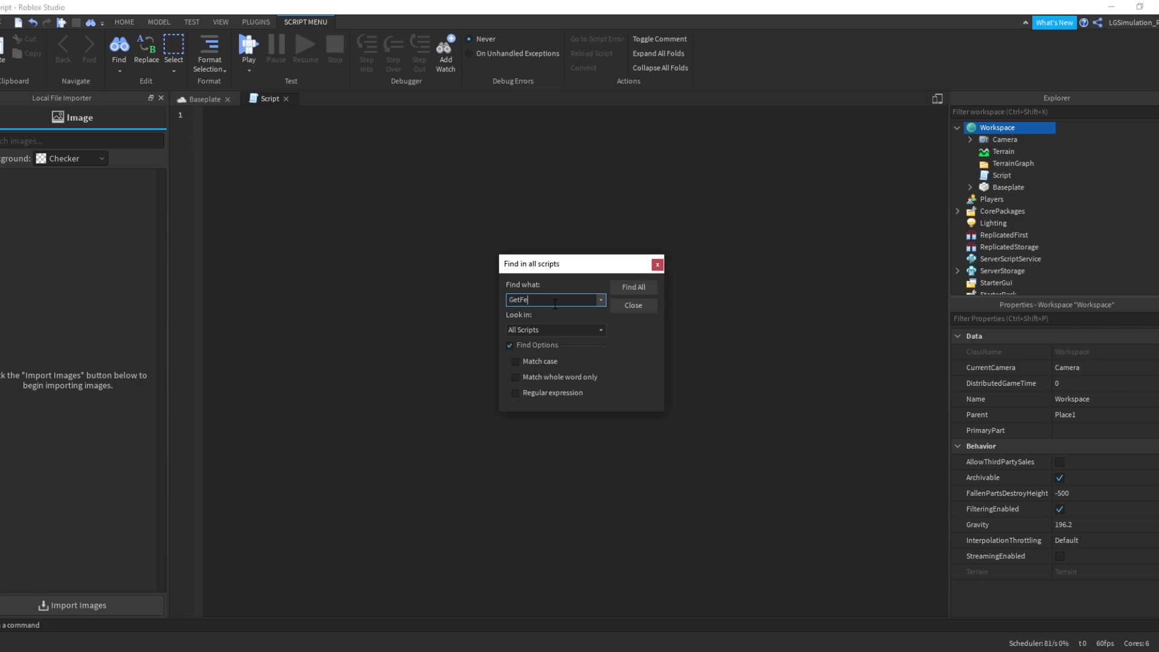
key(Return)
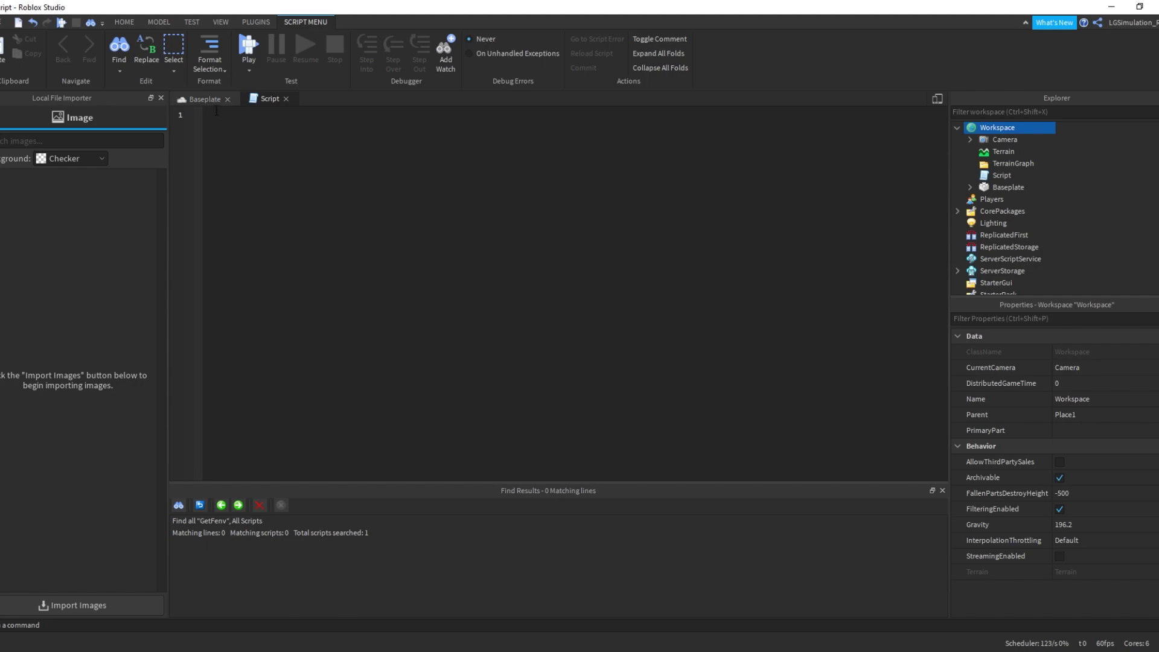
text(Getfenv)
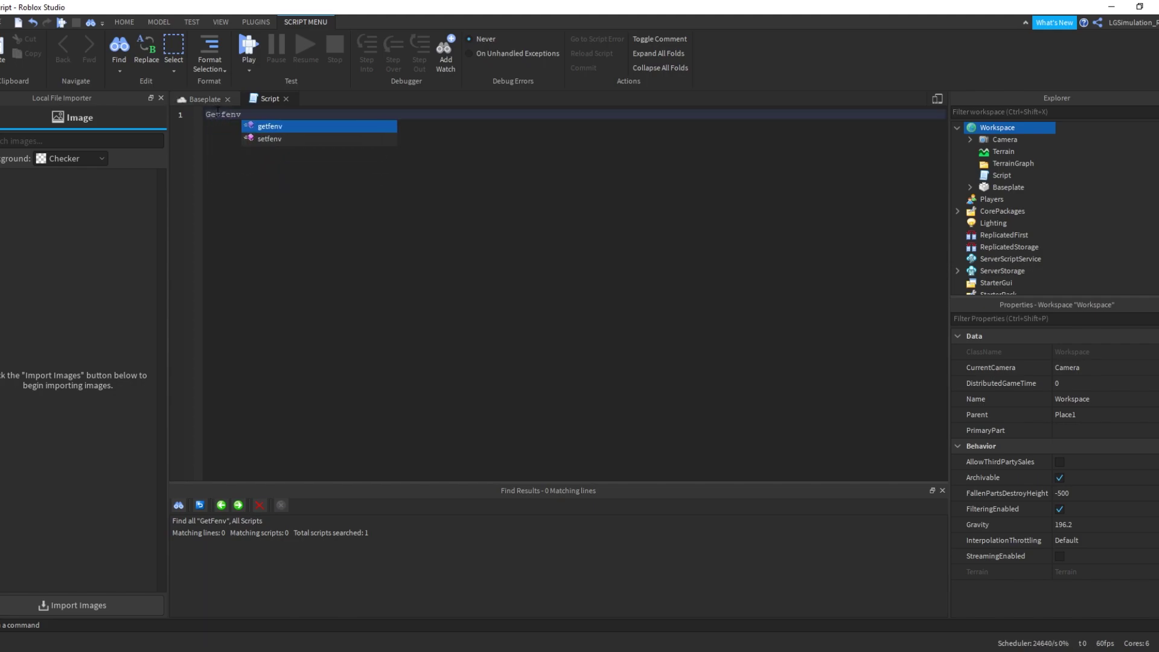
key(Escape)
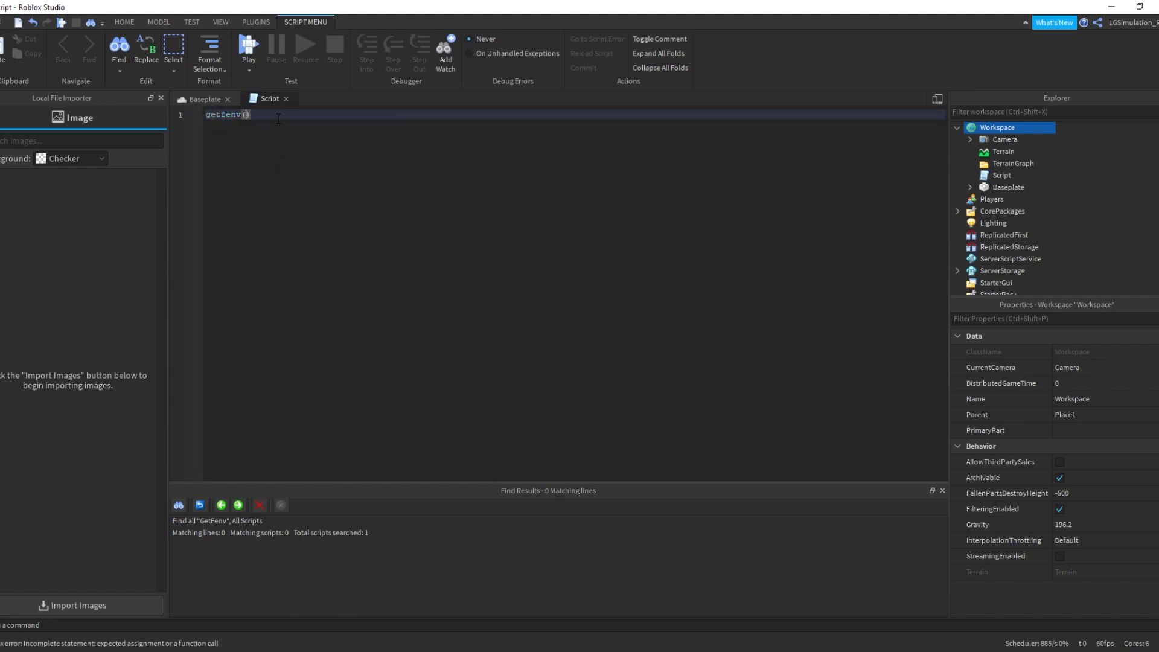
text((:5)
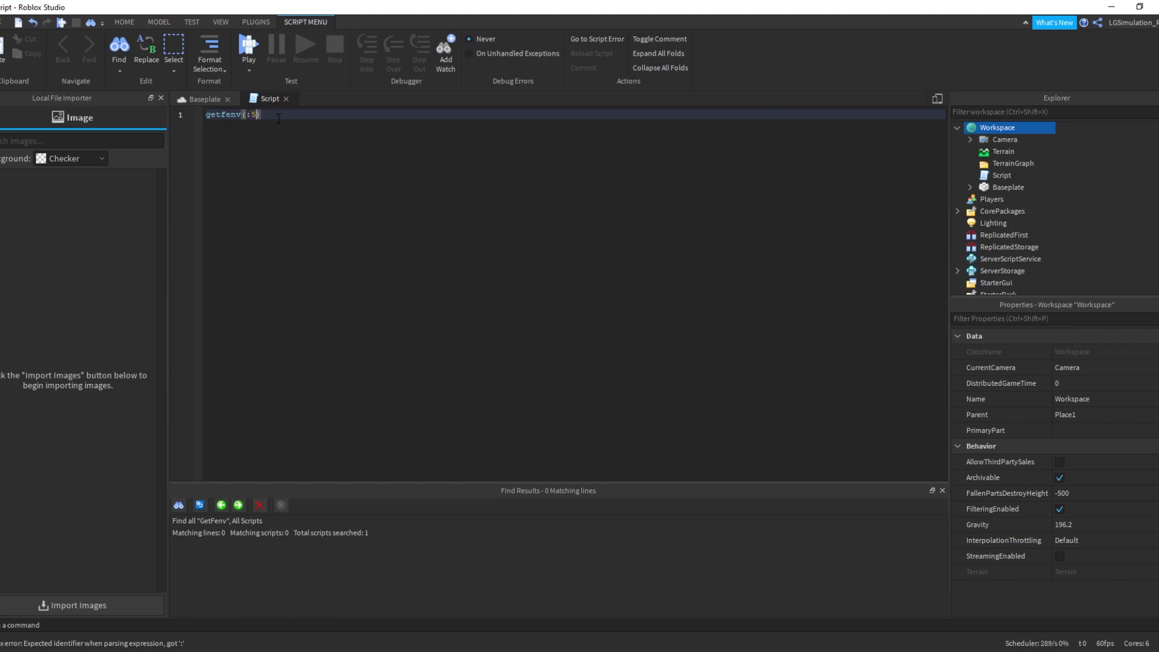
text(4461561651651651x6d1czfev651zev51f65156165)
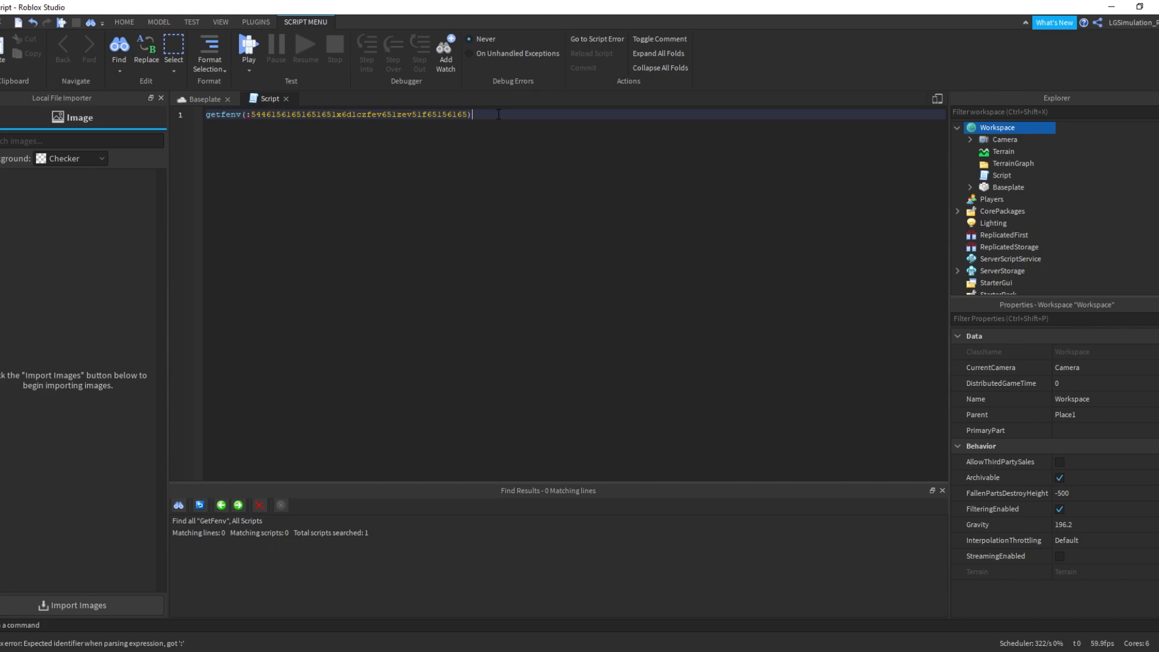
drag(523, 114, 206, 115)
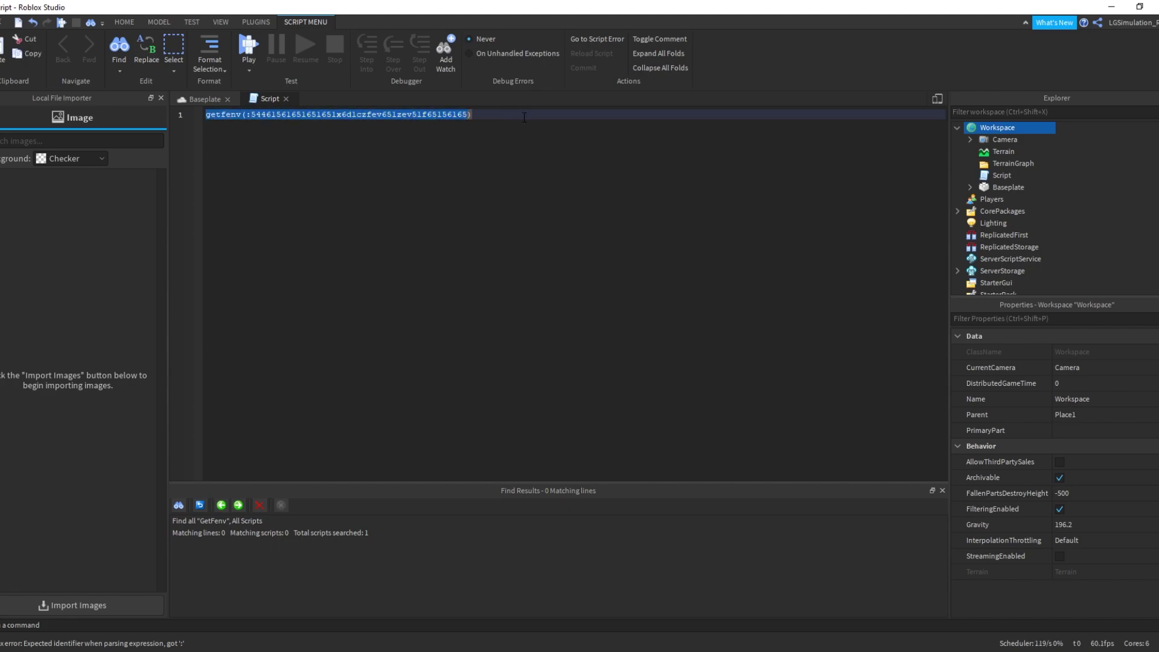
drag(473, 114, 317, 115)
click(317, 115)
drag(423, 115, 275, 115)
click(437, 115)
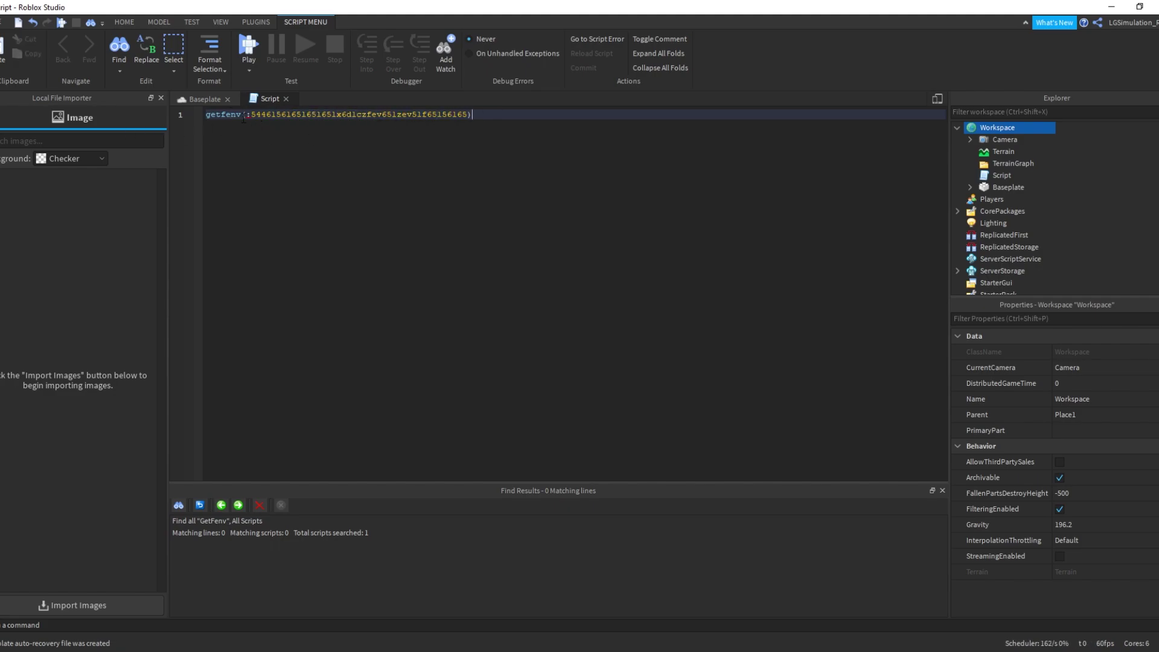
Add two blank lines below the getfenv call
click(500, 112)
key(Return)
key(Return)
double_click(240, 115)
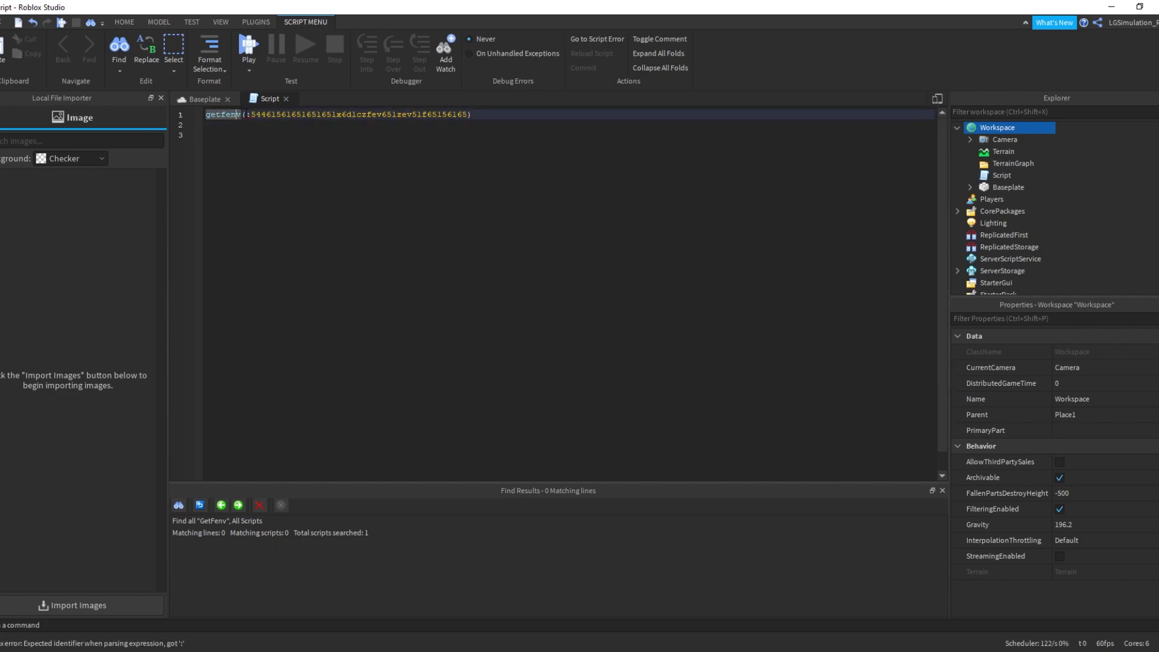
click(273, 115)
key(Return)
key(Return)
key(Return)
key(Return)
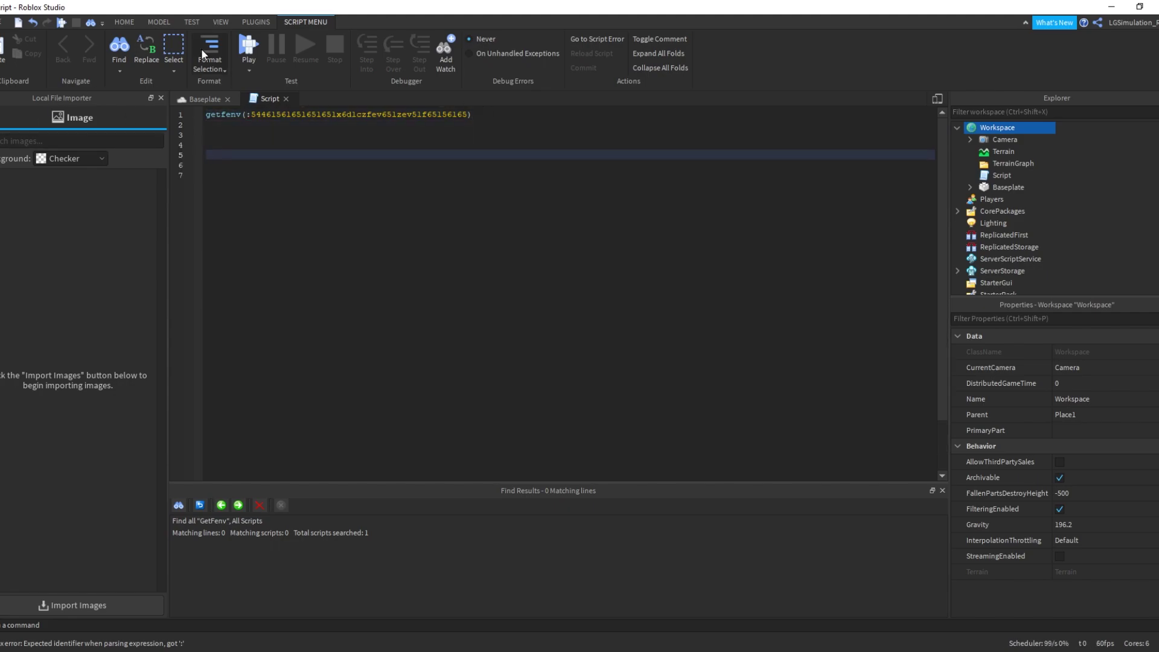
Close the Script editor tab from the VIEW ribbon
click(124, 21)
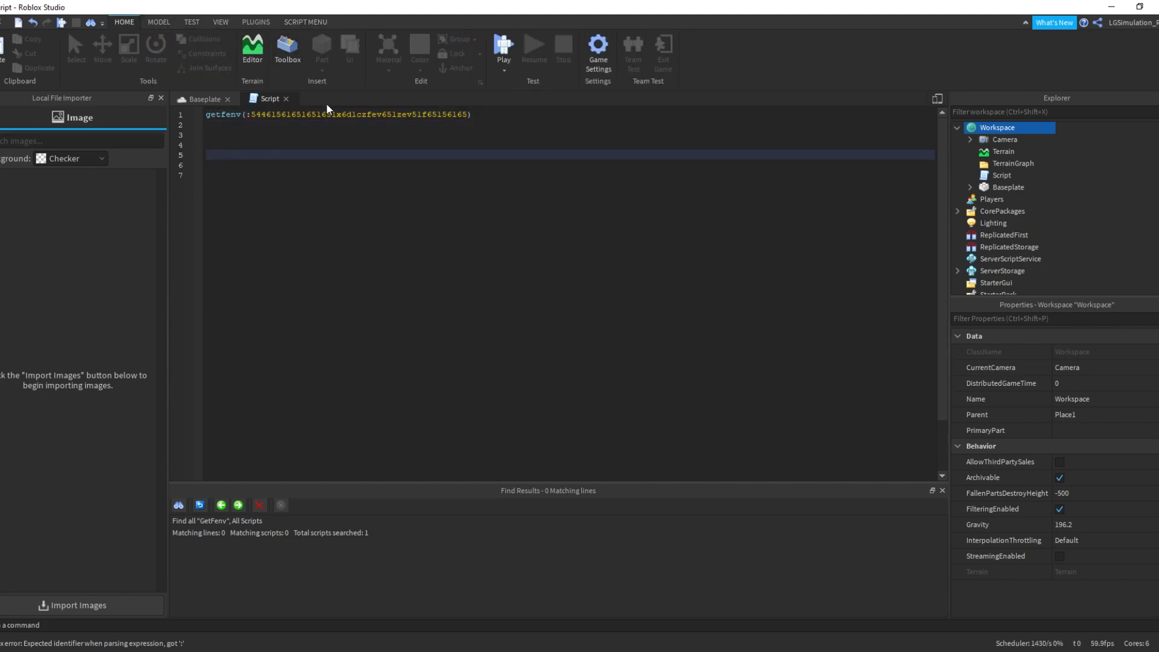
scroll(257, 27, down, 3)
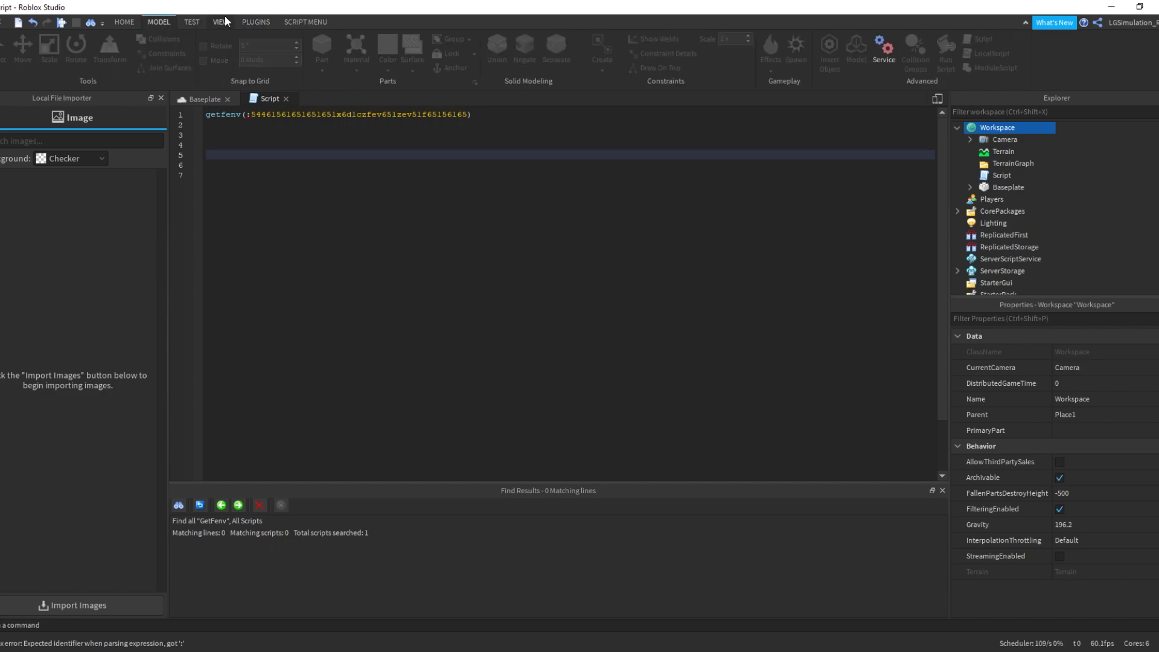
click(286, 99)
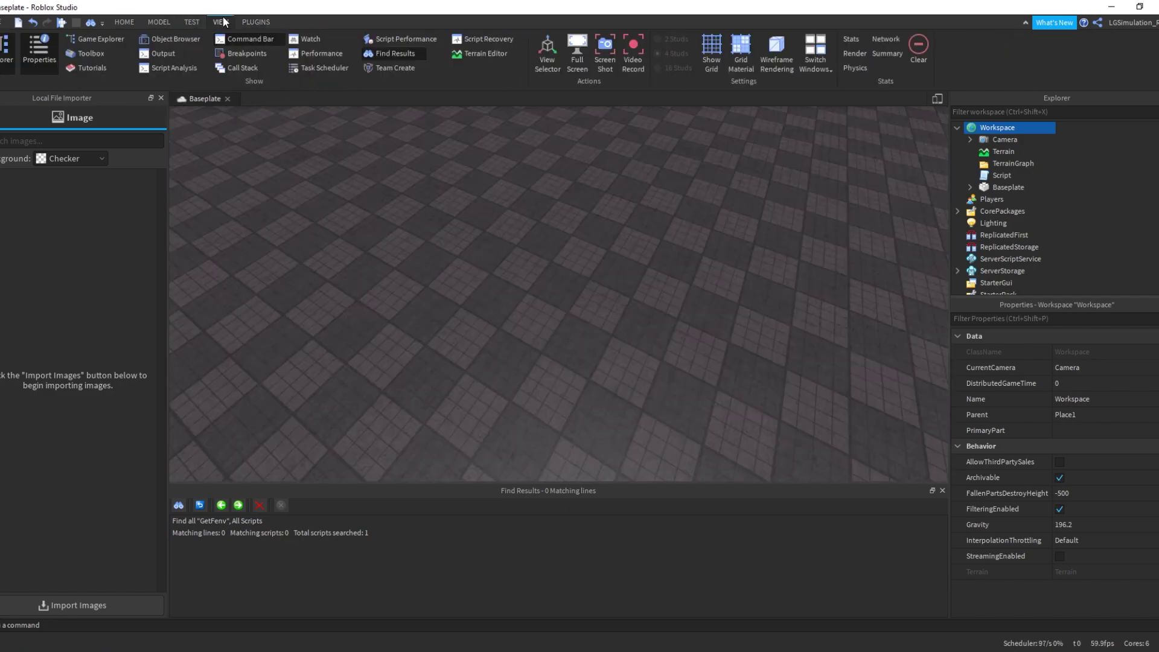
Close the Local File Importer panel, and open then close the Object Browser
click(165, 39)
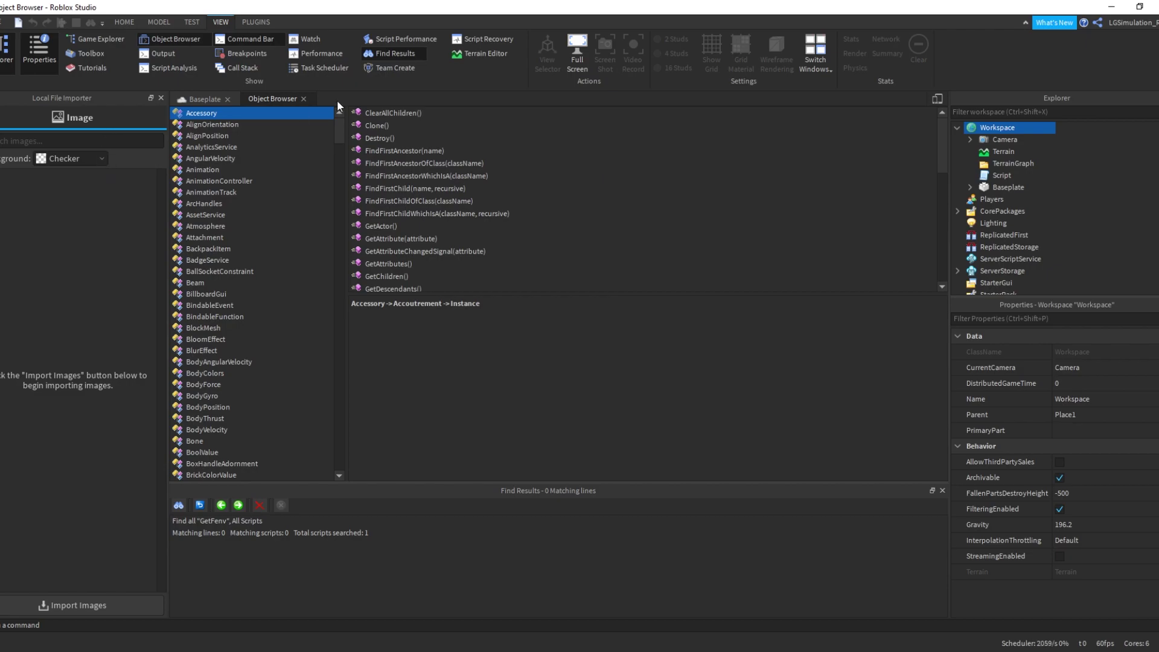
click(161, 98)
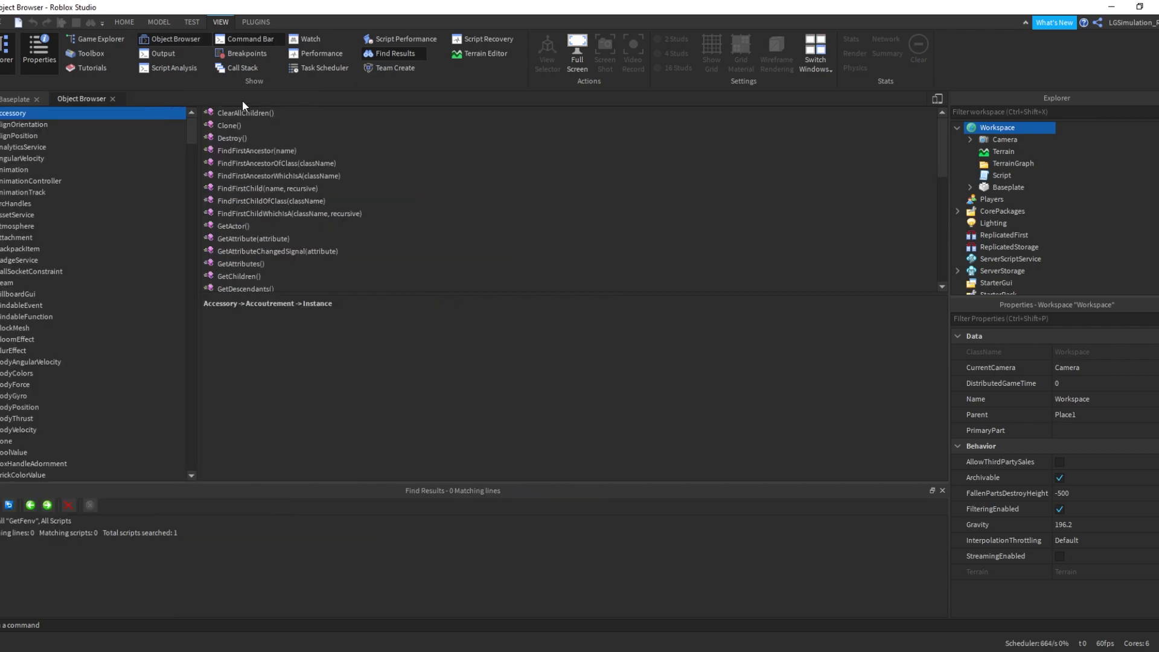
click(114, 98)
Close the Find Results panel
scroll(452, 267, up, 10)
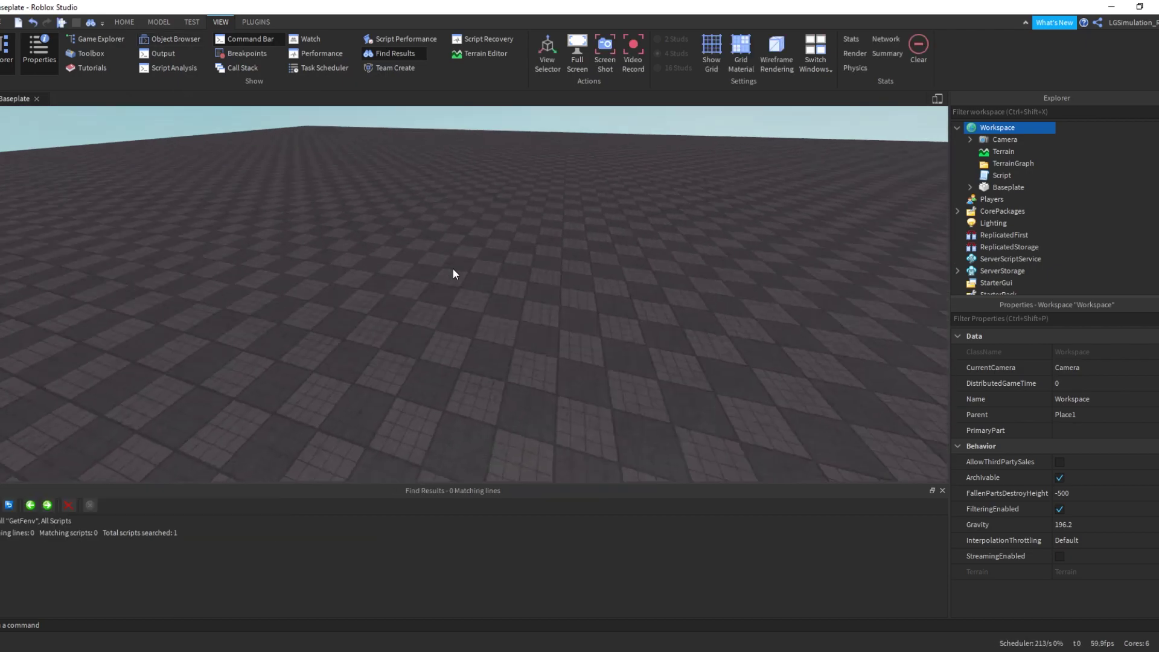
scroll(454, 270, up, 10)
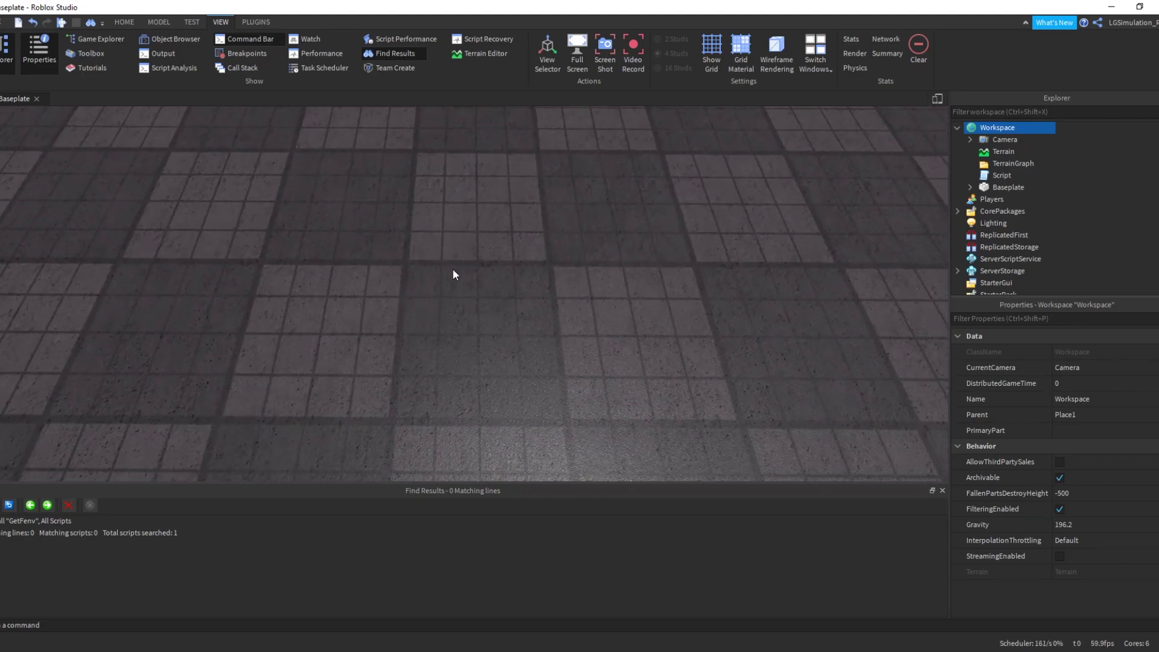
scroll(454, 274, down, 2)
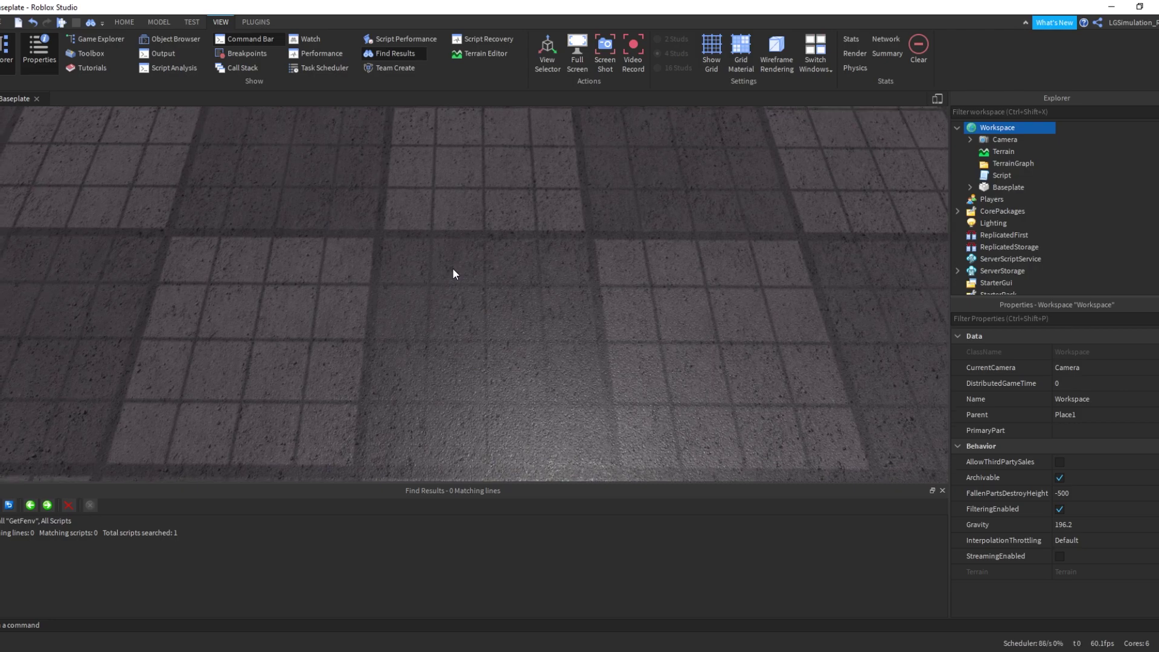
scroll(454, 274, down, 5)
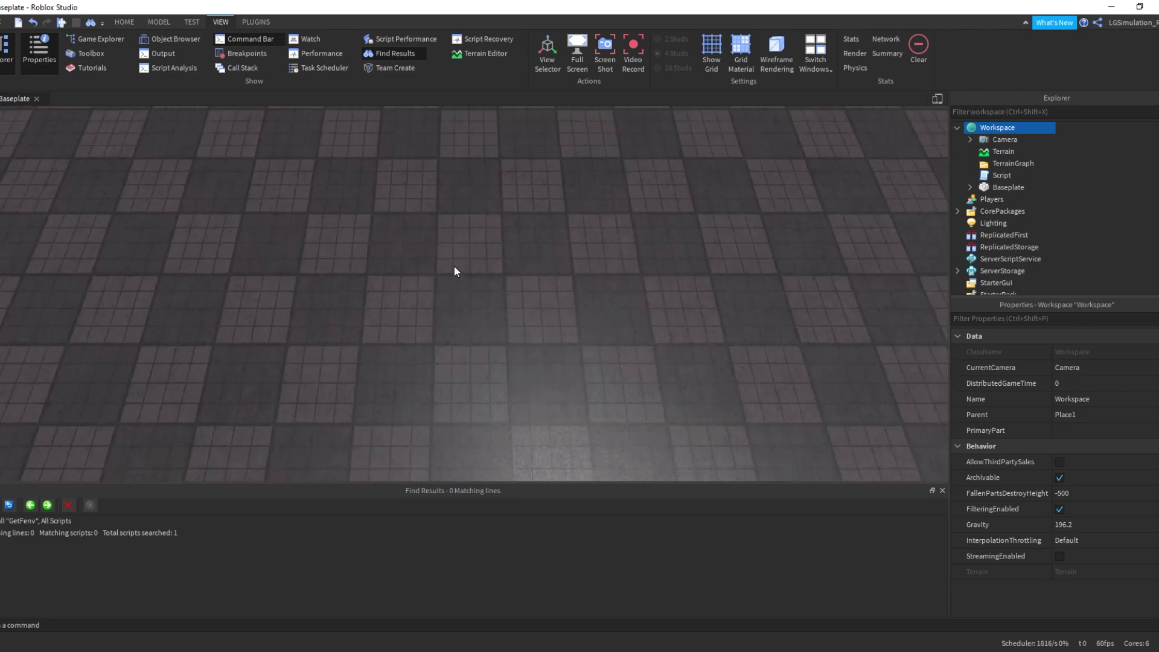
scroll(454, 266, down, 3)
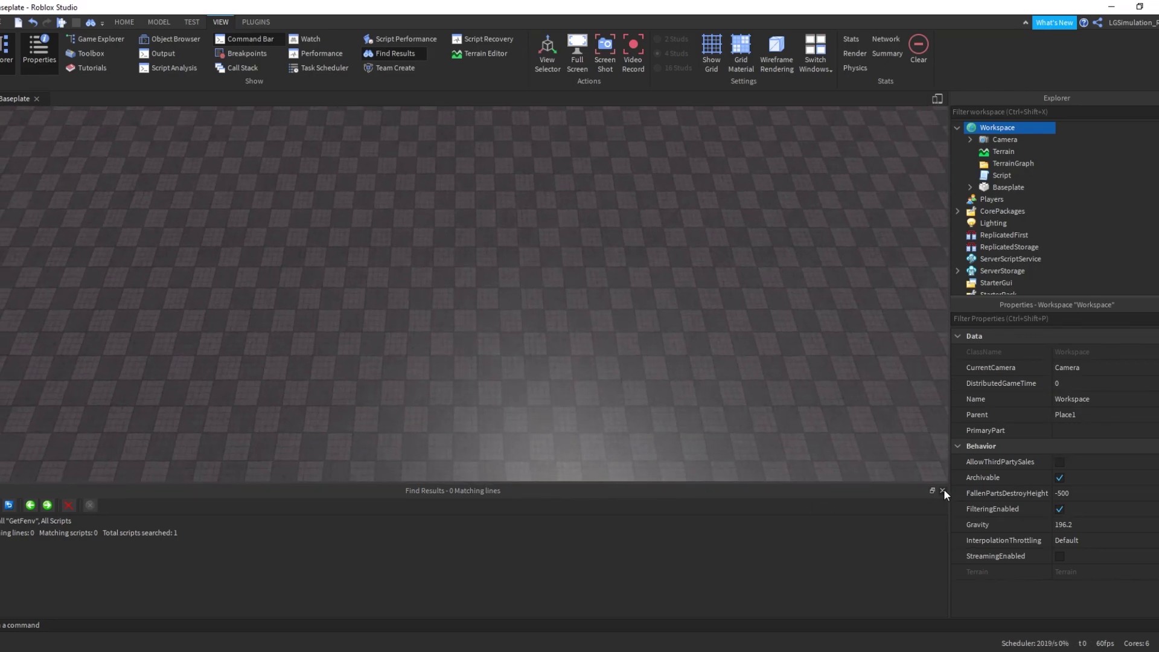
click(942, 490)
scroll(614, 266, down, 8)
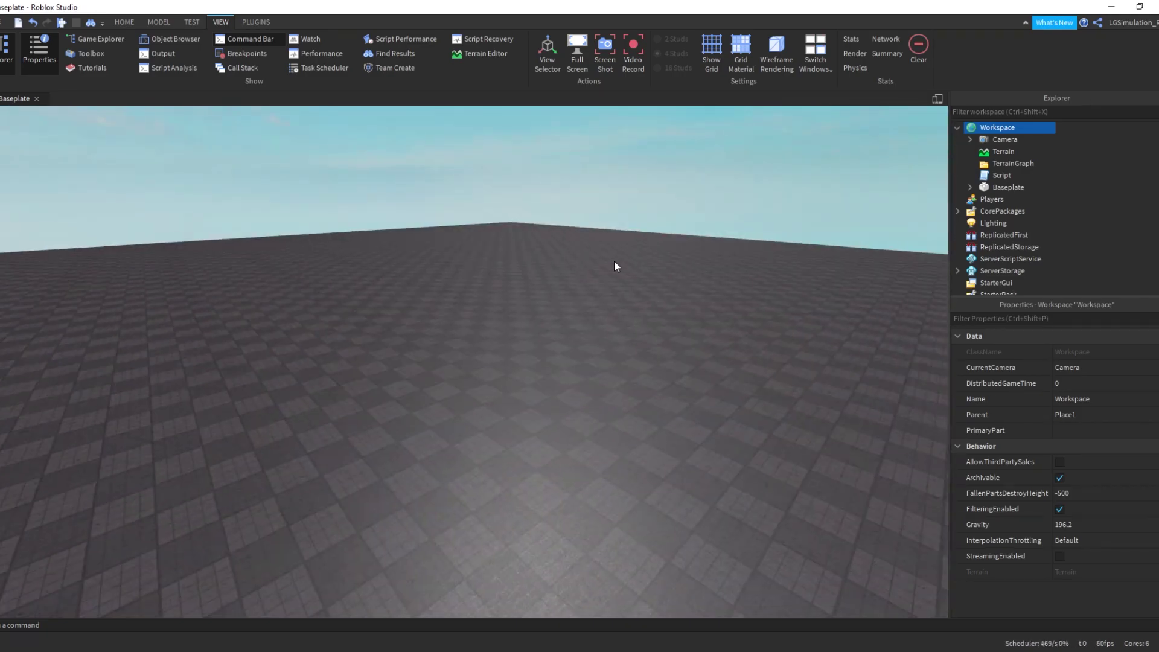
Enlarge the Explorer tree so every service is listed
scroll(614, 262, up, 5)
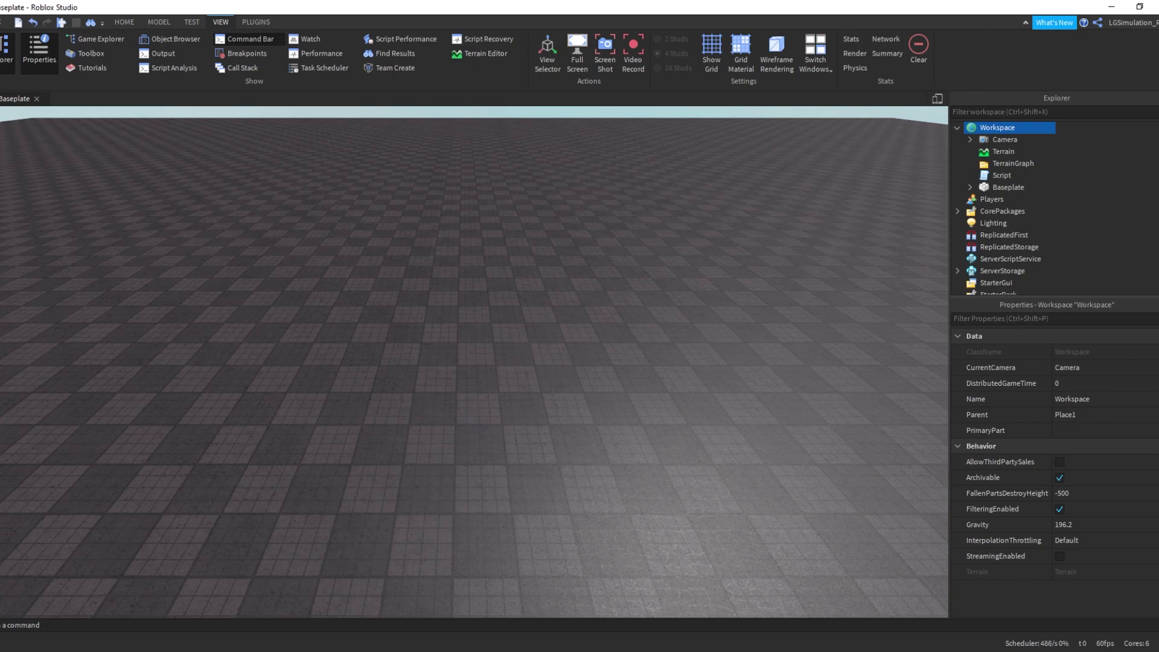
scroll(641, 270, down, 3)
click(639, 270)
scroll(639, 269, down, 3)
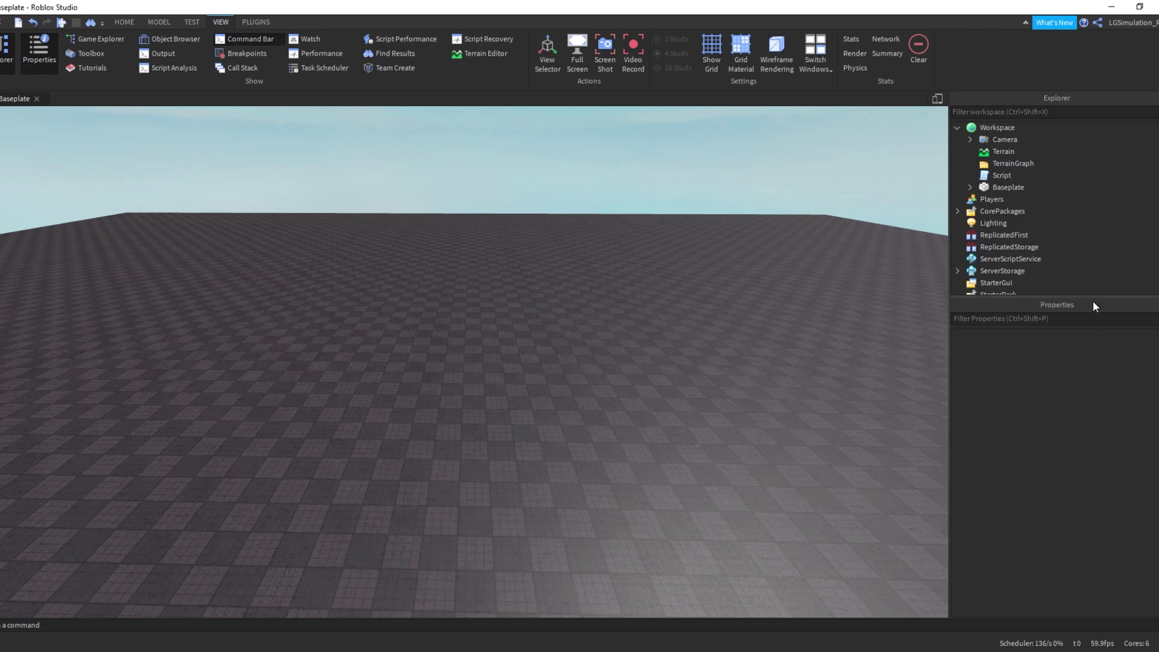
drag(1086, 296, 1085, 439)
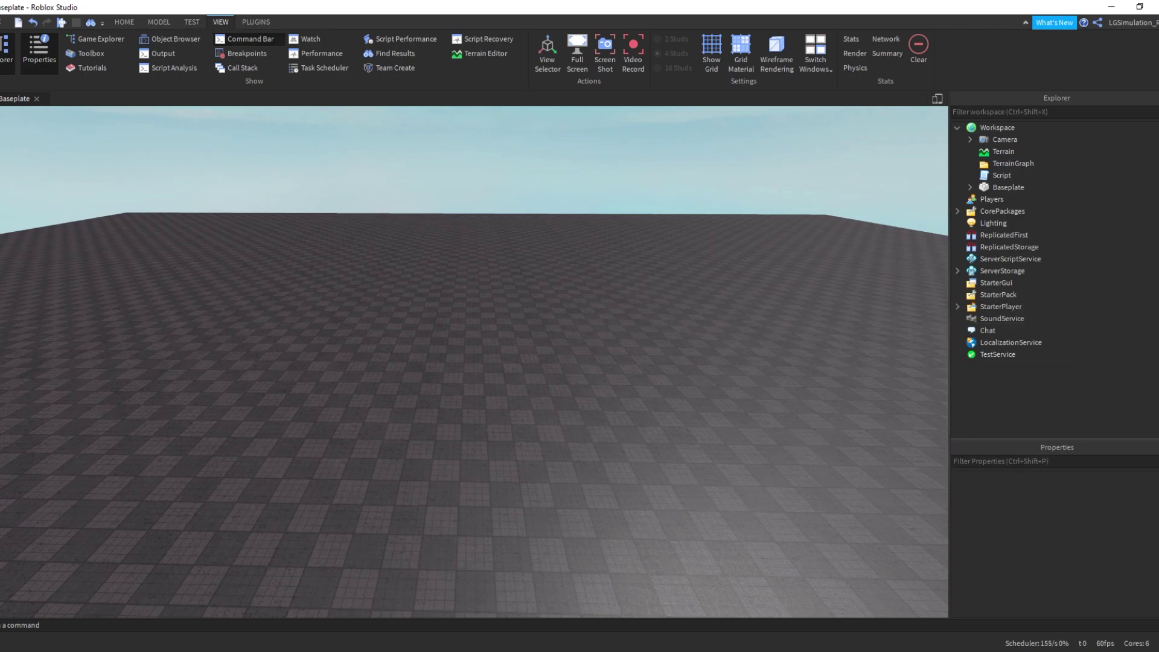
click(2, 59)
click(1, 59)
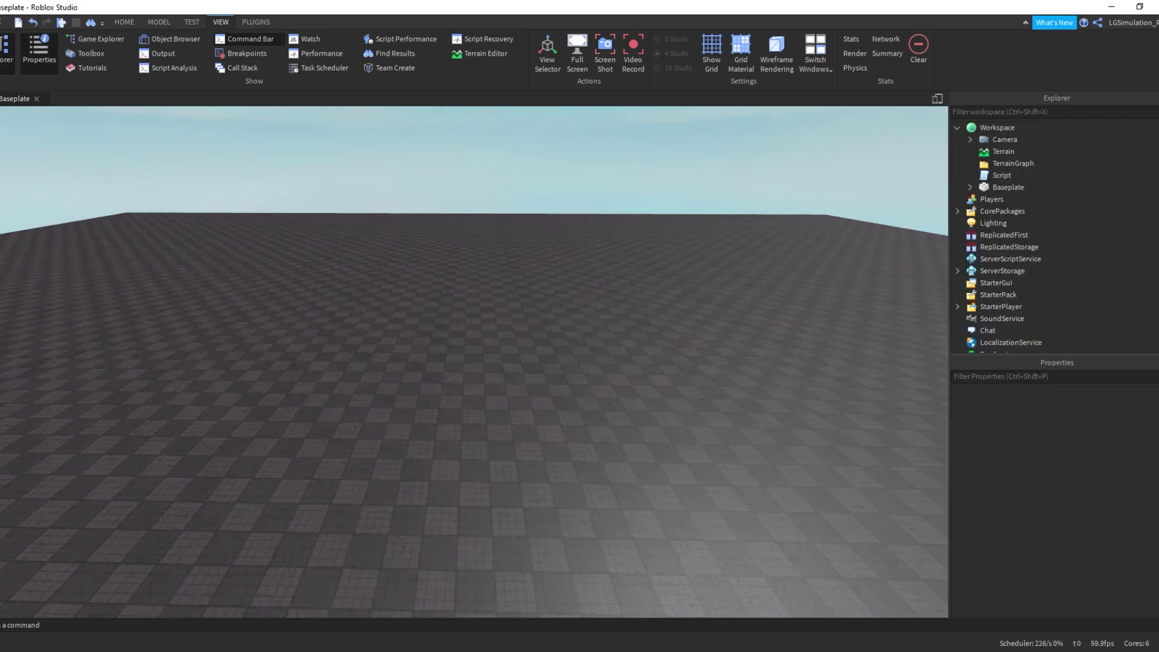
Select Workspace and tick FilteringEnabled in its Behavior properties
mouse_move(985, 284)
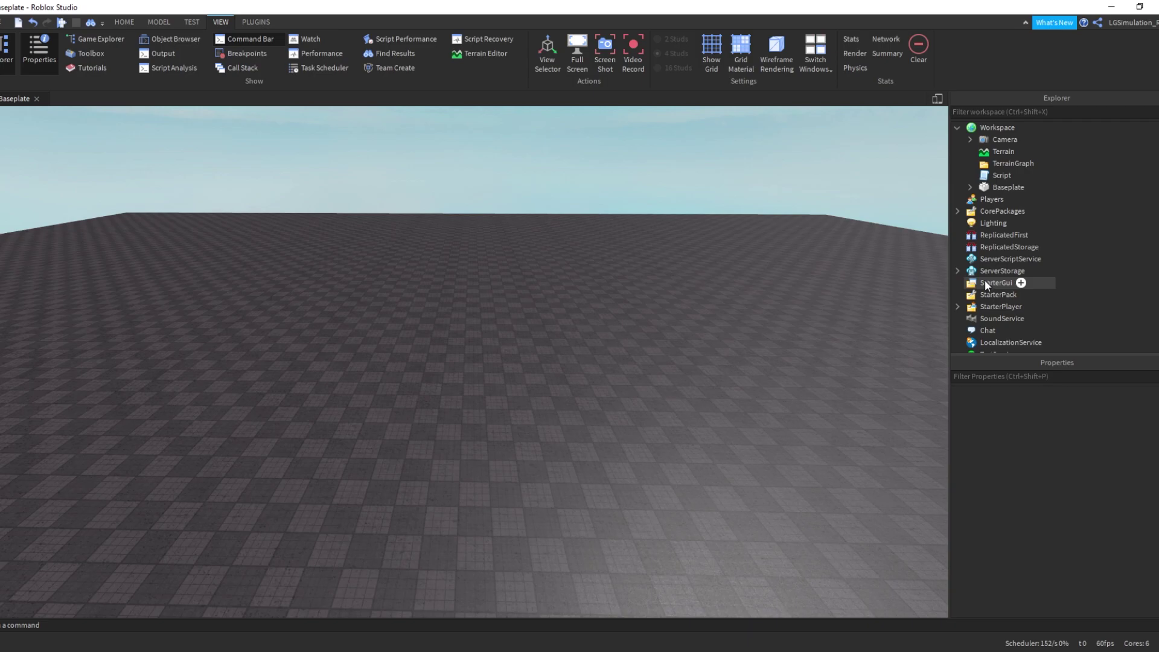
click(997, 127)
scroll(1055, 477, down, 1)
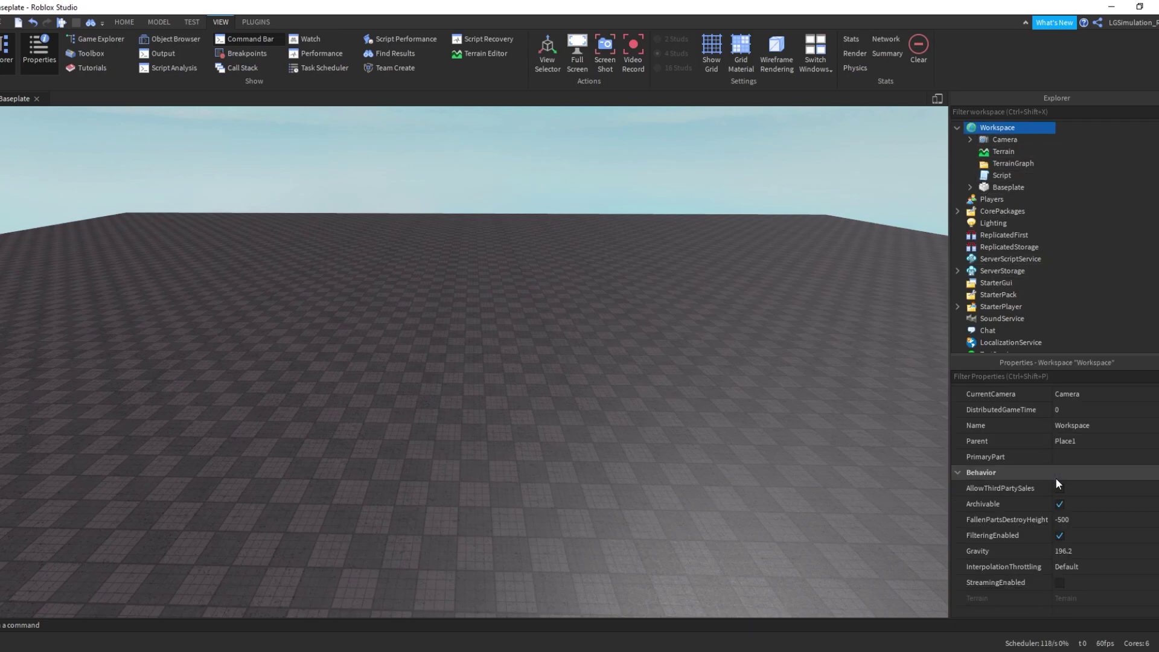
scroll(1065, 477, up, 1)
scroll(1060, 526, down, 1)
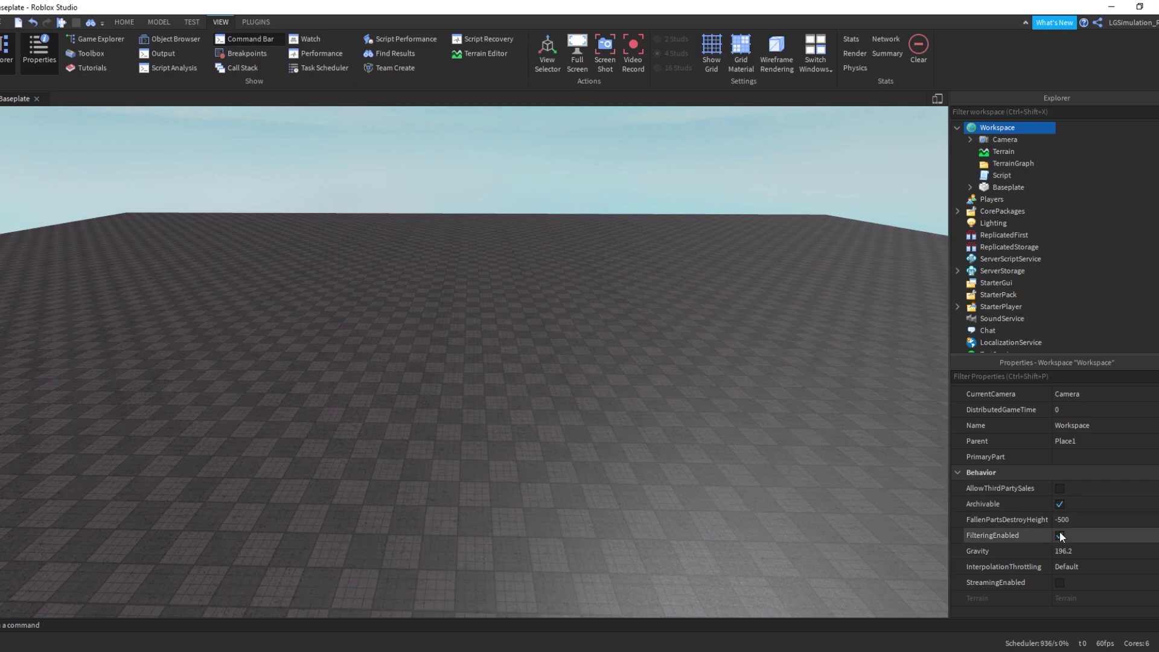
click(1059, 535)
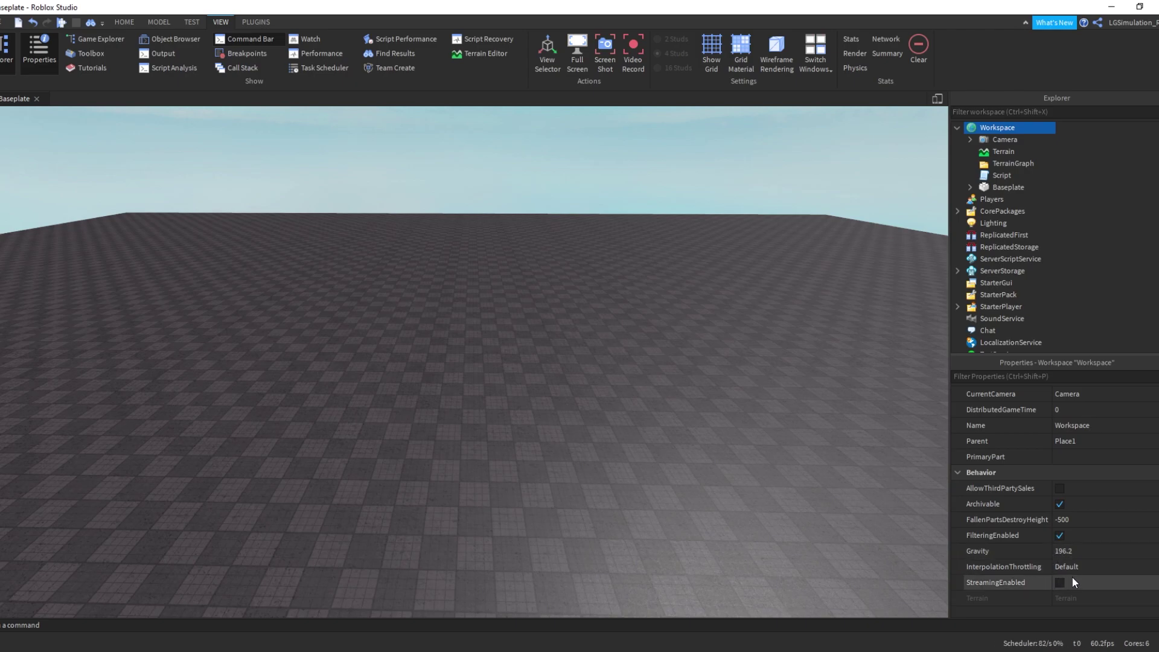
Select Terrain and expand its MaterialColors list in Properties
mouse_move(1020, 179)
click(1020, 152)
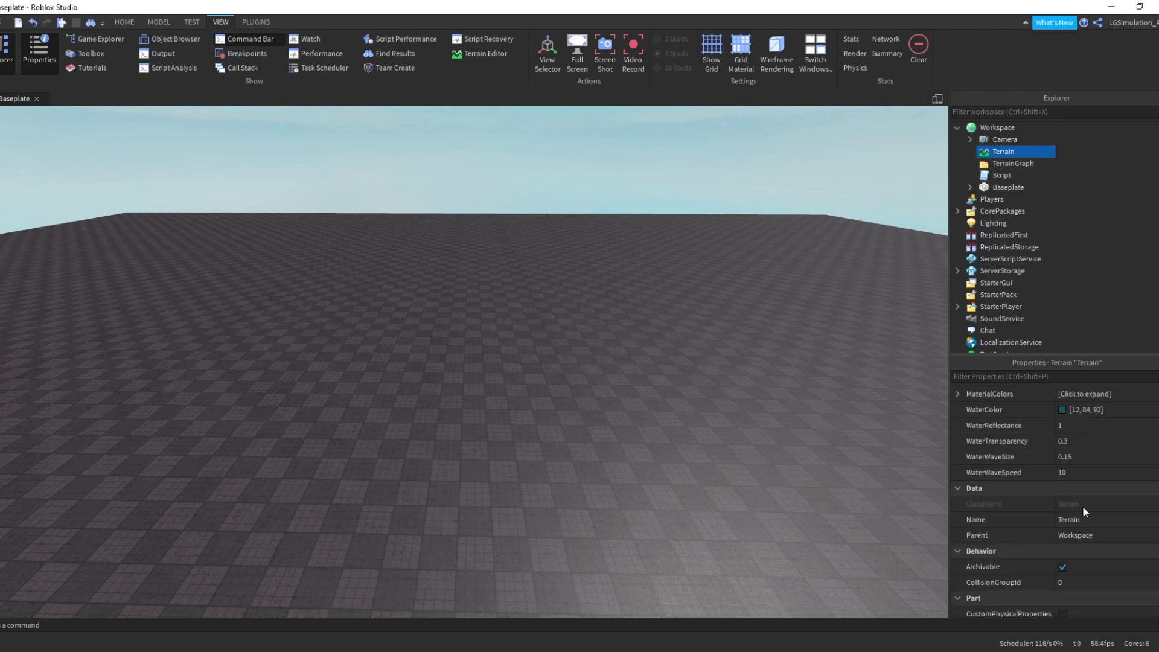
scroll(1092, 498, up, 2)
click(1109, 424)
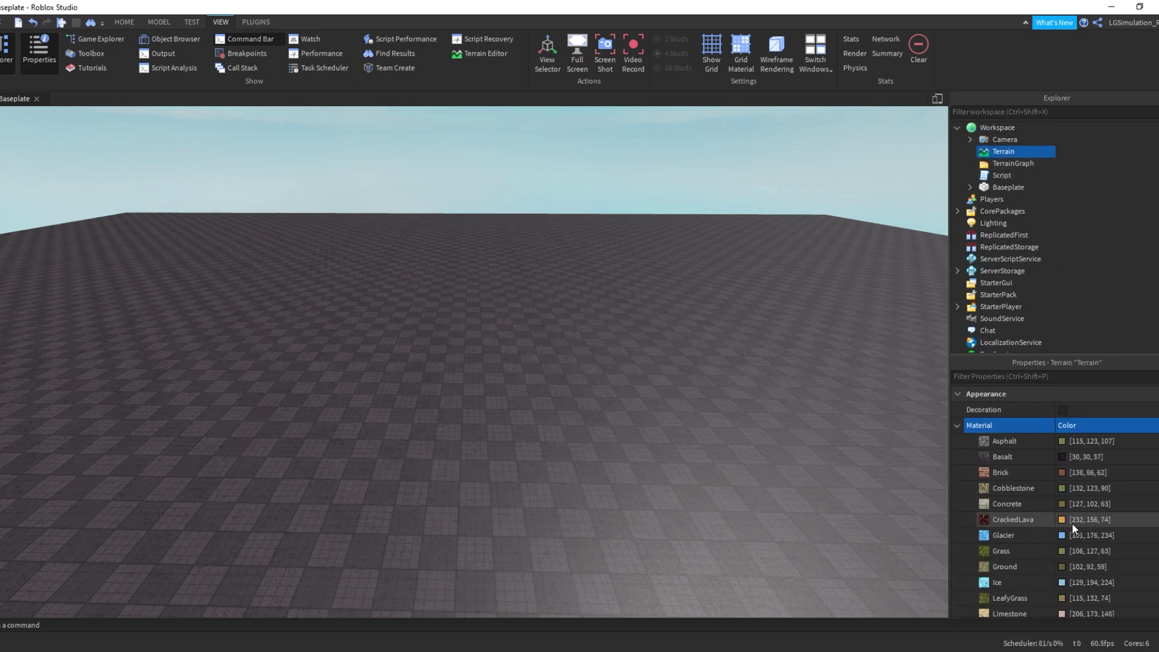
Set the Terrain's WaterReflectance to 0 and select the Decoration setting
scroll(1072, 524, down, 5)
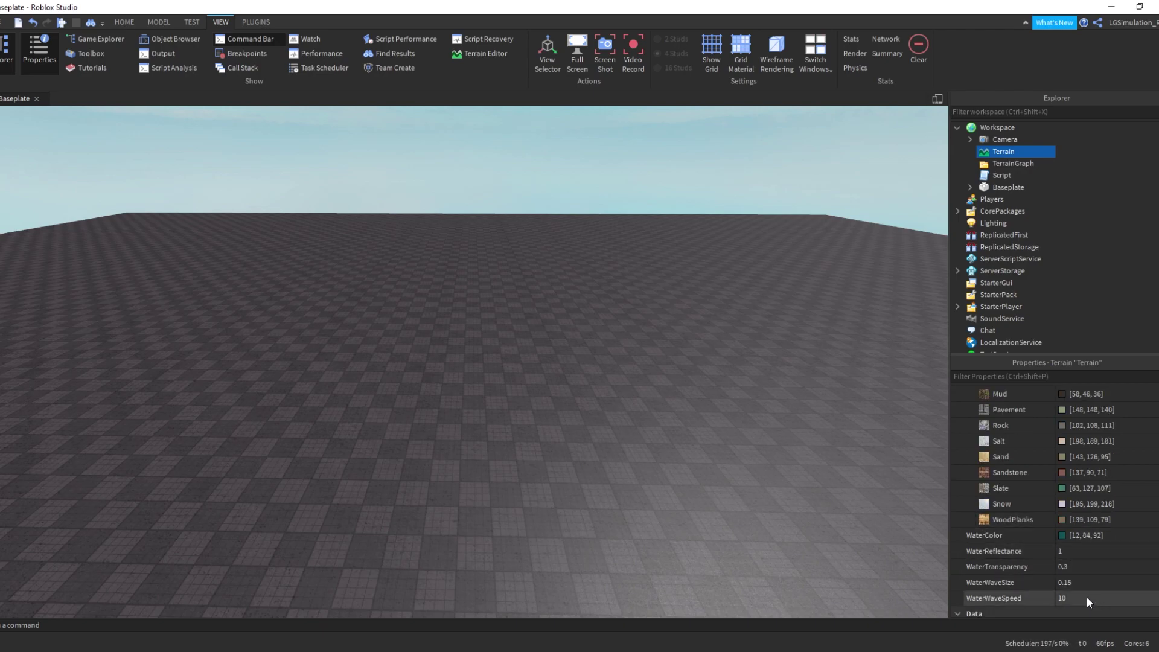
click(1088, 550)
text(0.25)
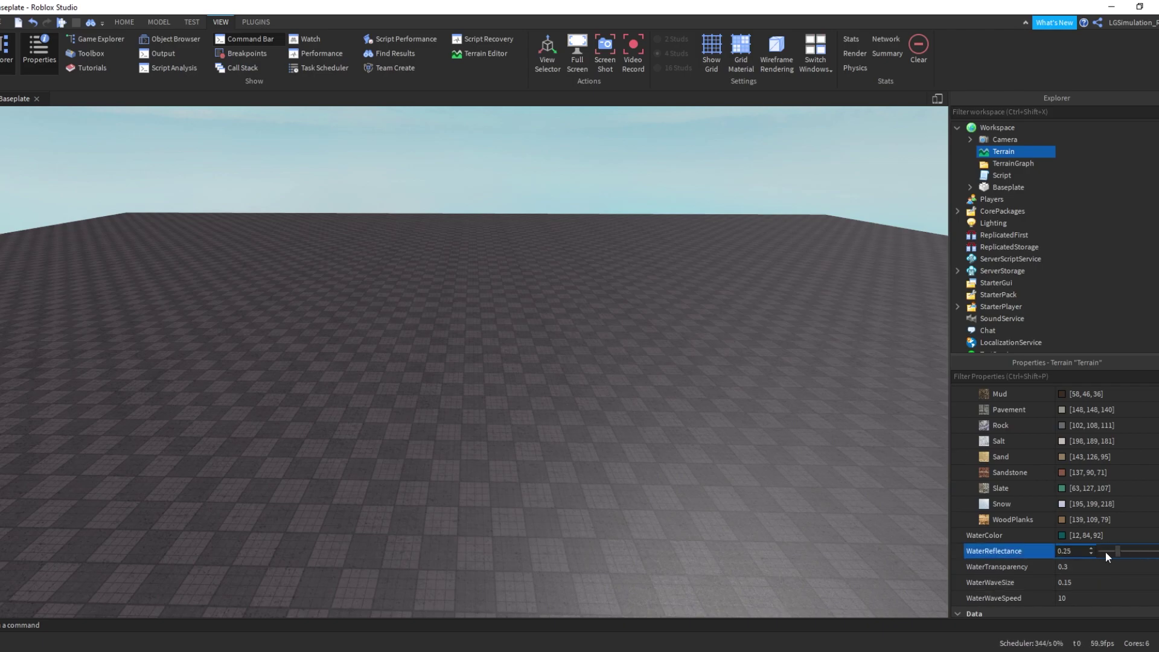
scroll(1042, 459, up, 5)
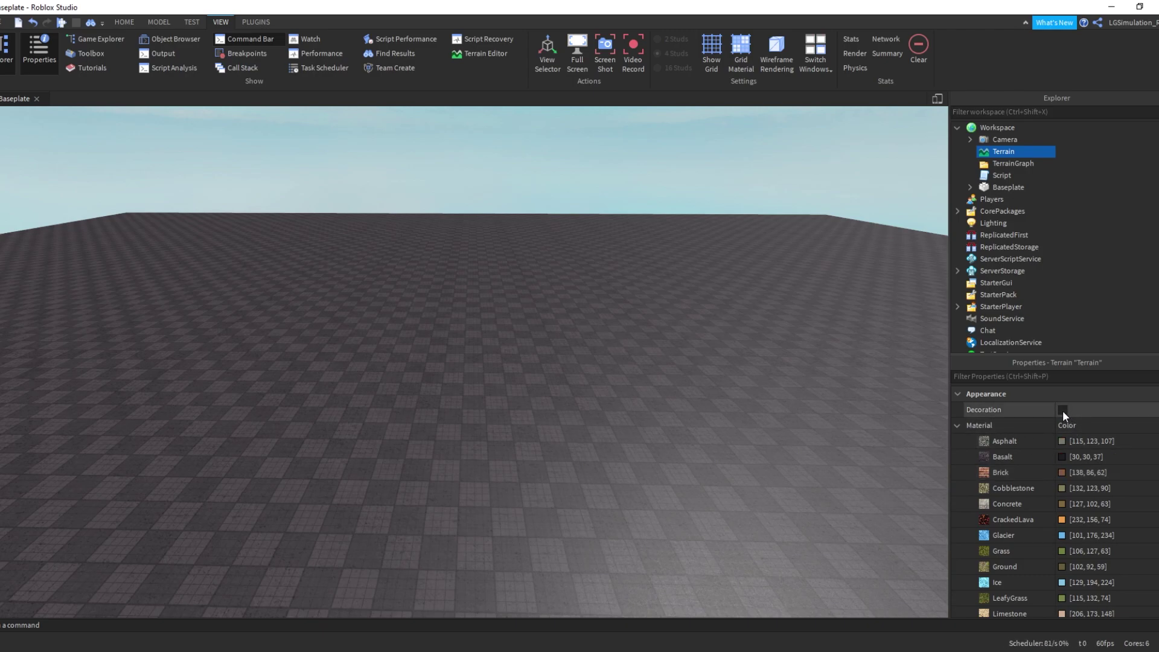
click(1062, 411)
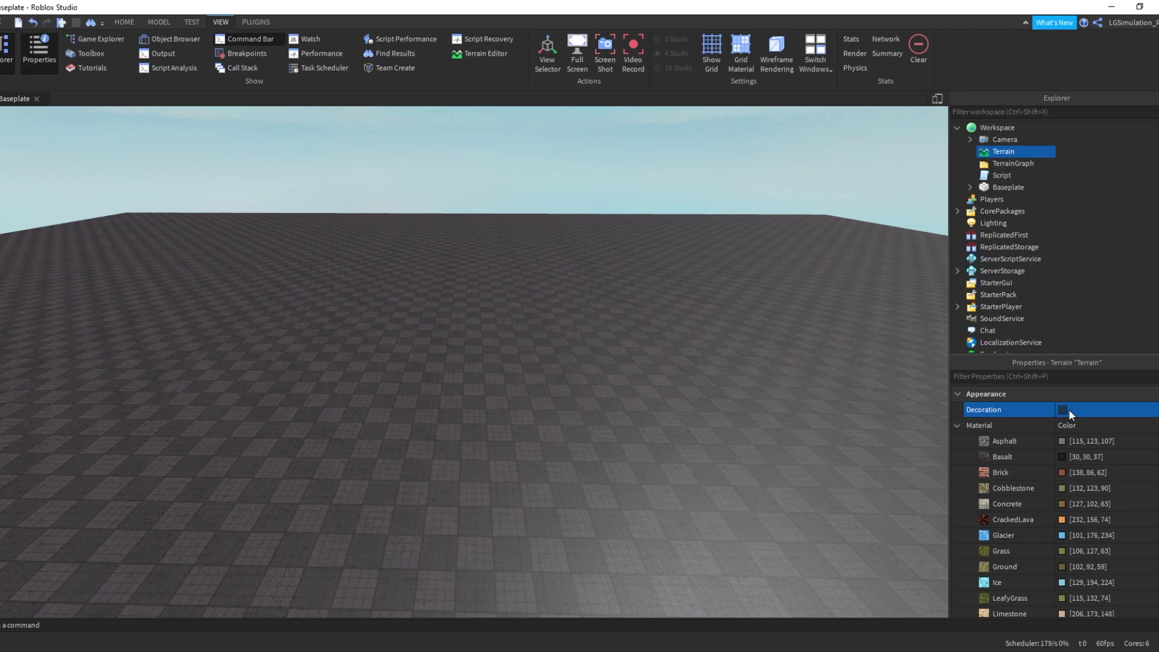
Collapse the material colour list and Workspace tree, and clear the selection
click(957, 426)
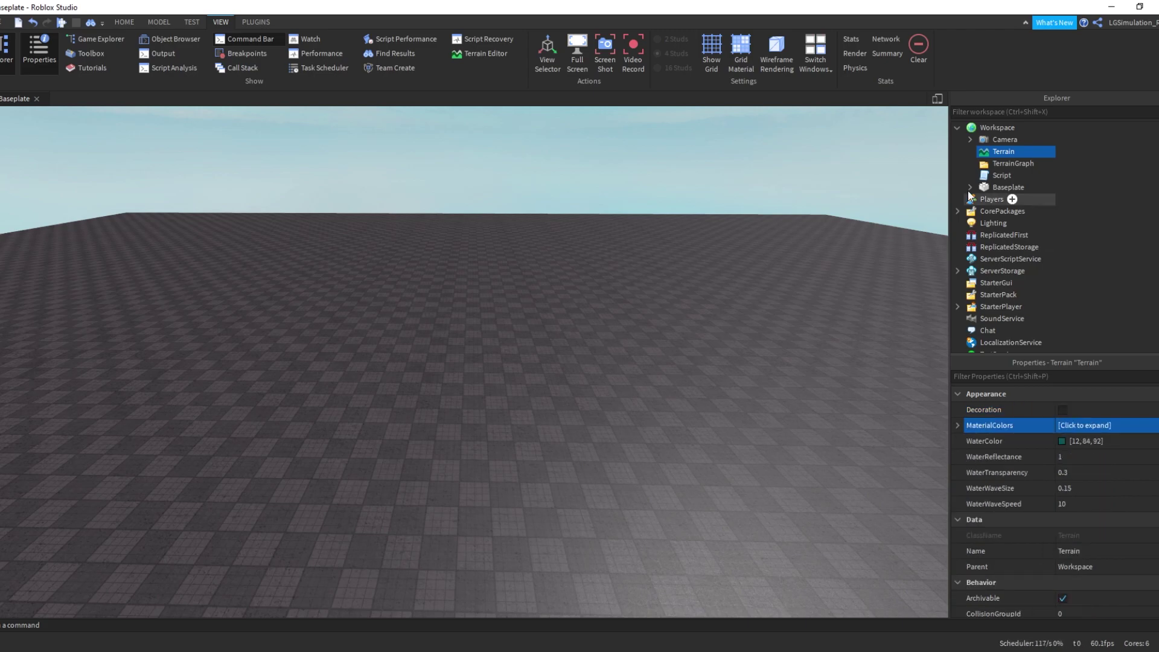
click(957, 128)
click(421, 140)
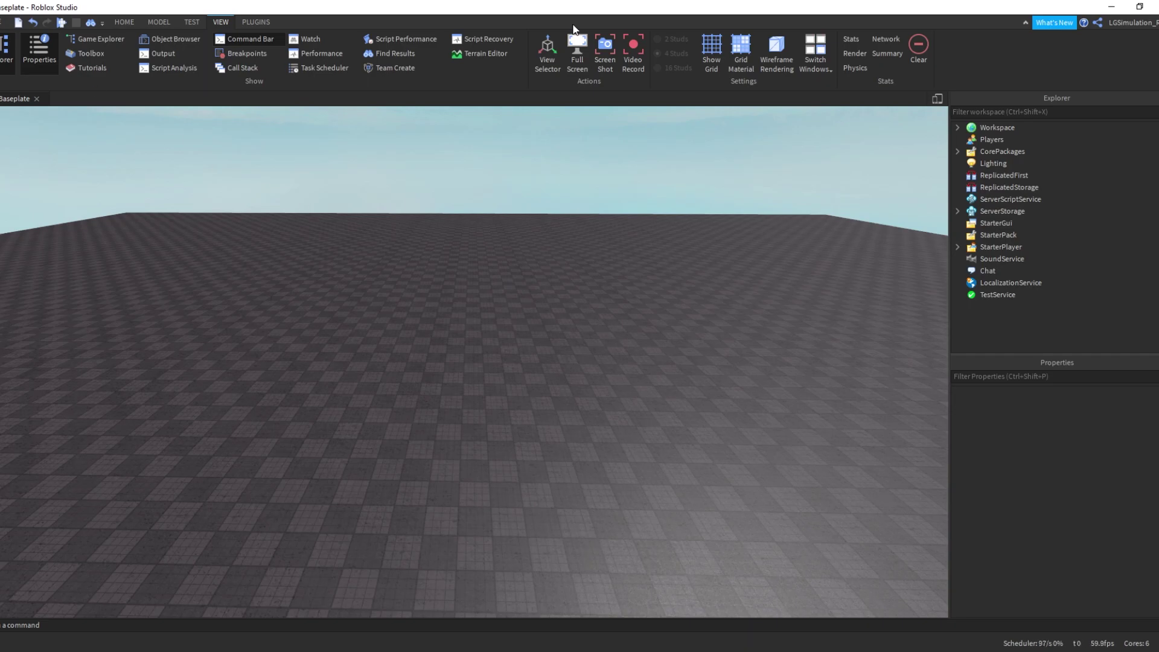
Open and close Game Settings from HOME, then bring up the File menu
click(123, 22)
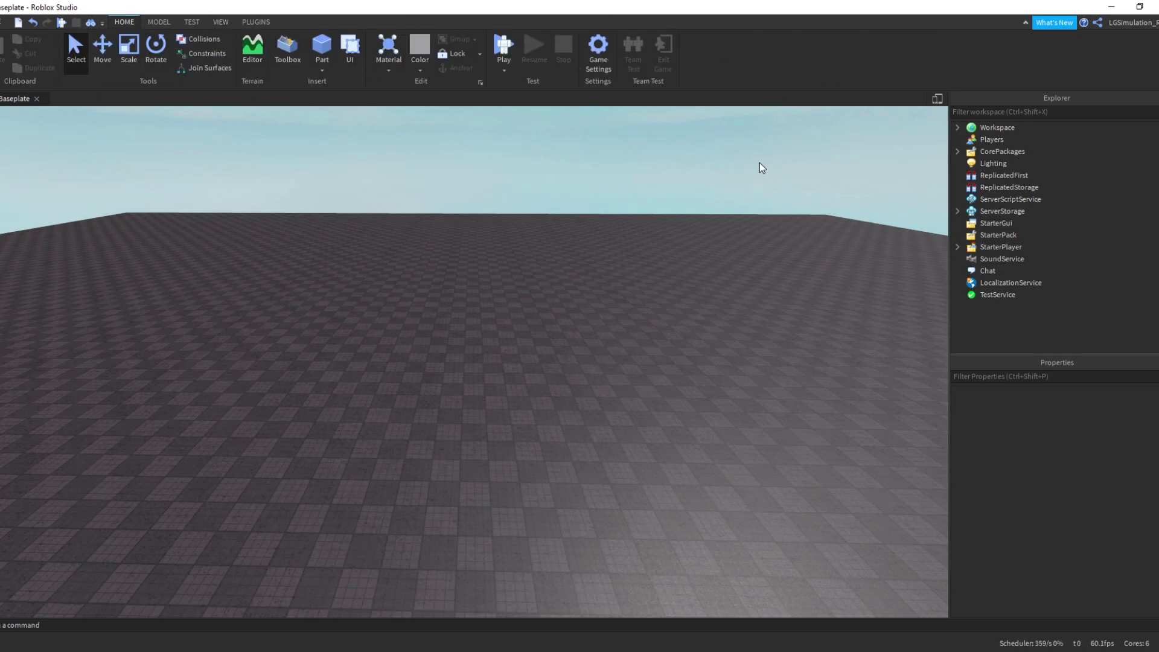
click(597, 51)
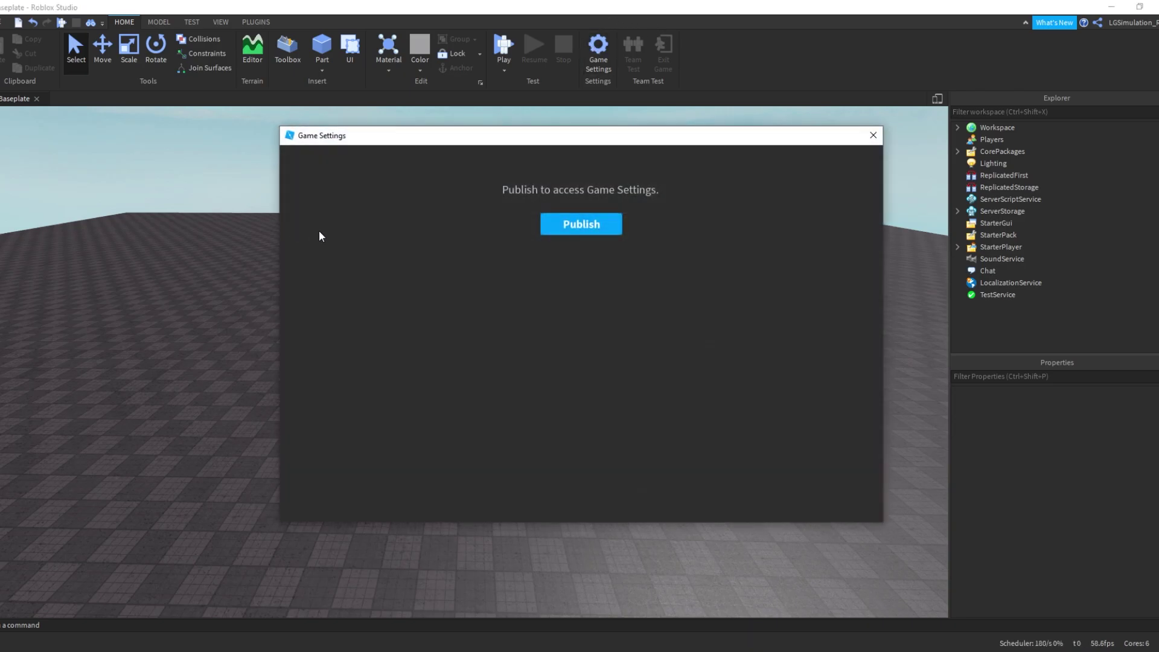
click(872, 136)
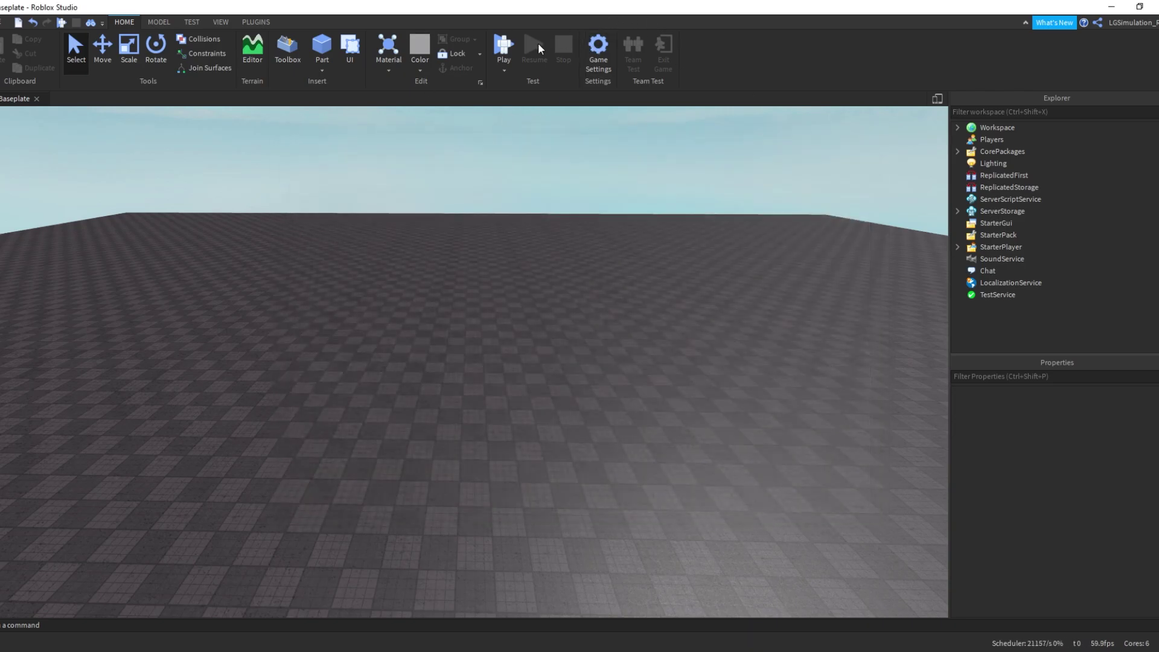
click(3, 22)
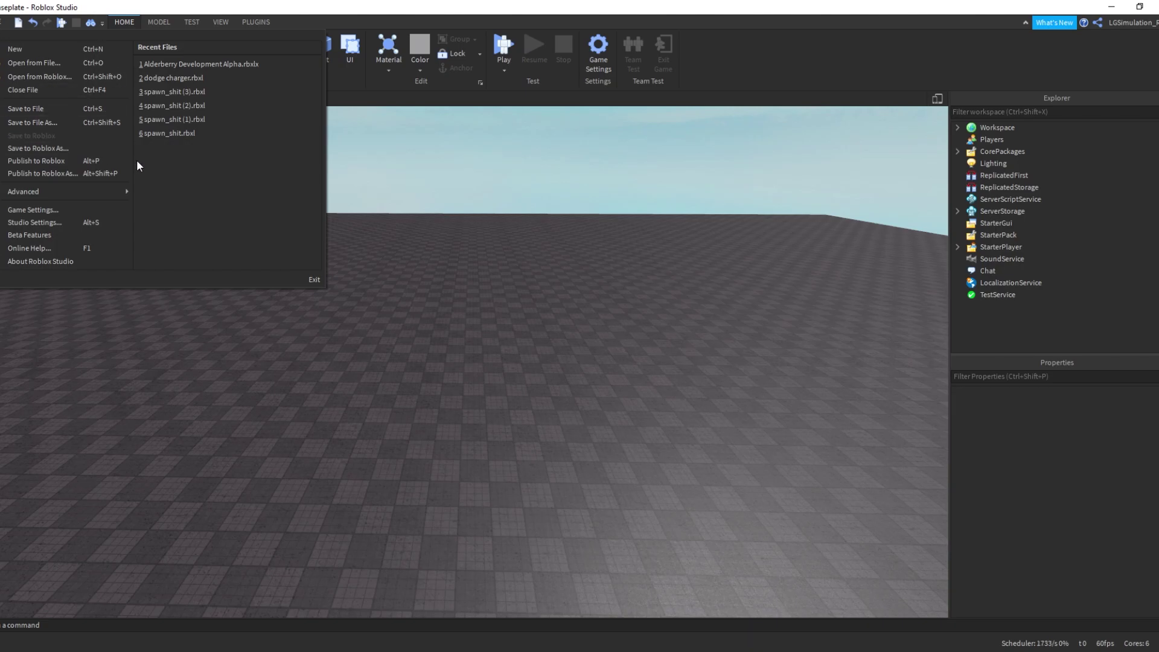
Open Studio Settings and scroll through the Studio options down to Advanced
click(103, 227)
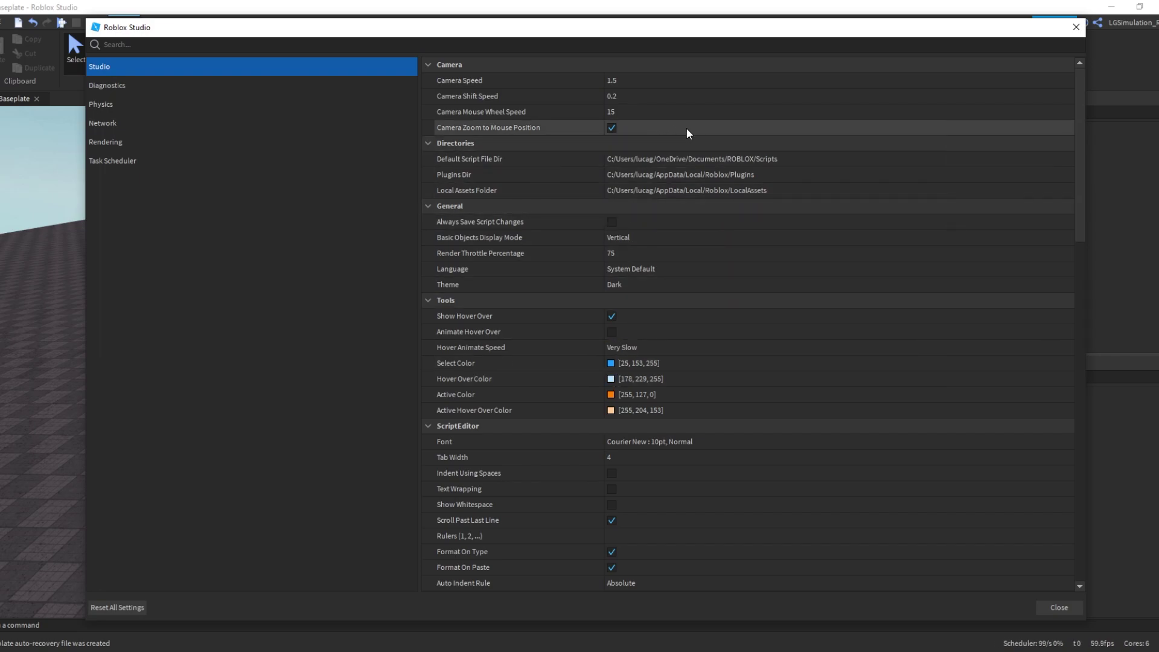
scroll(697, 128, down, 1)
scroll(698, 211, down, 6)
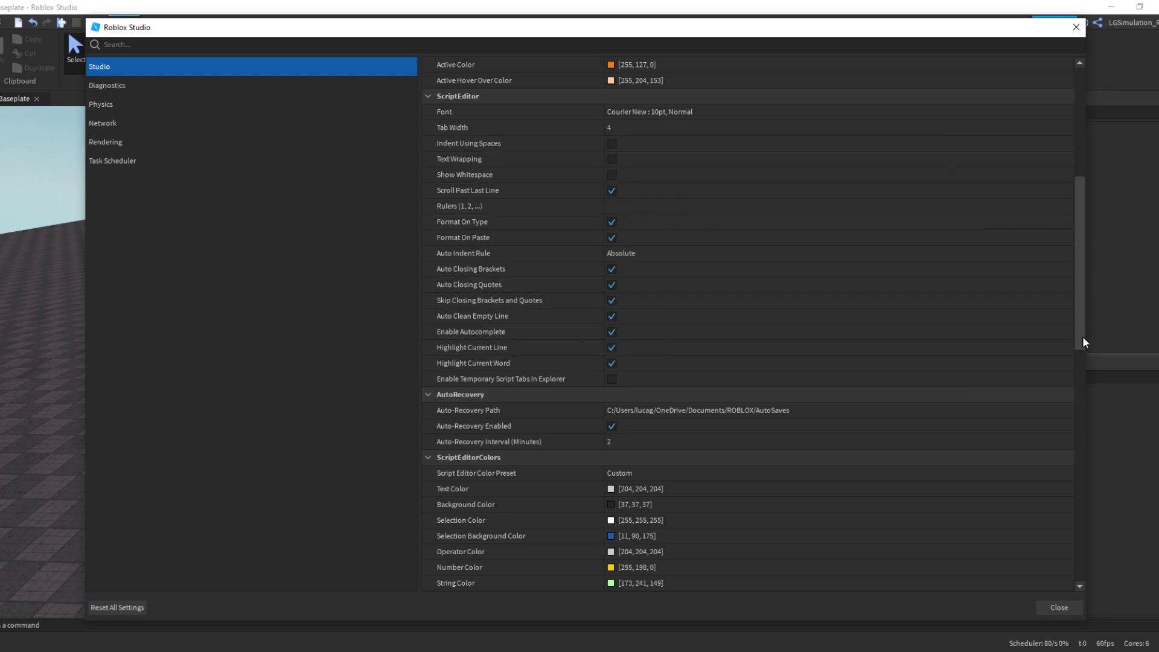
drag(1081, 304, 1073, 382)
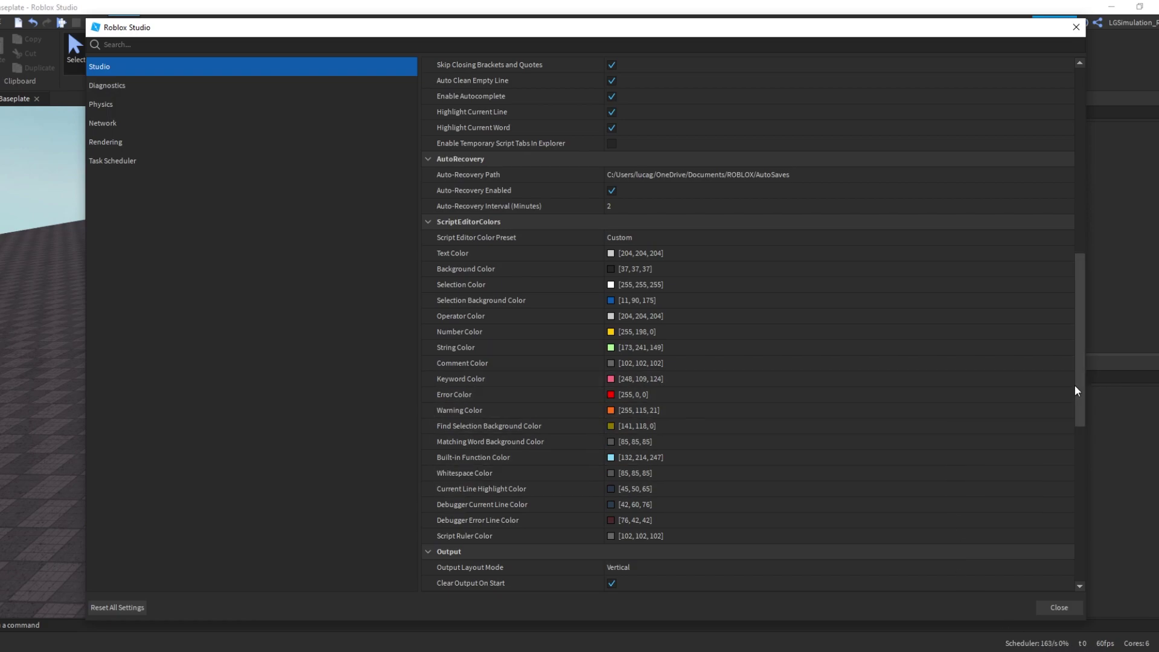
drag(1075, 386, 1078, 437)
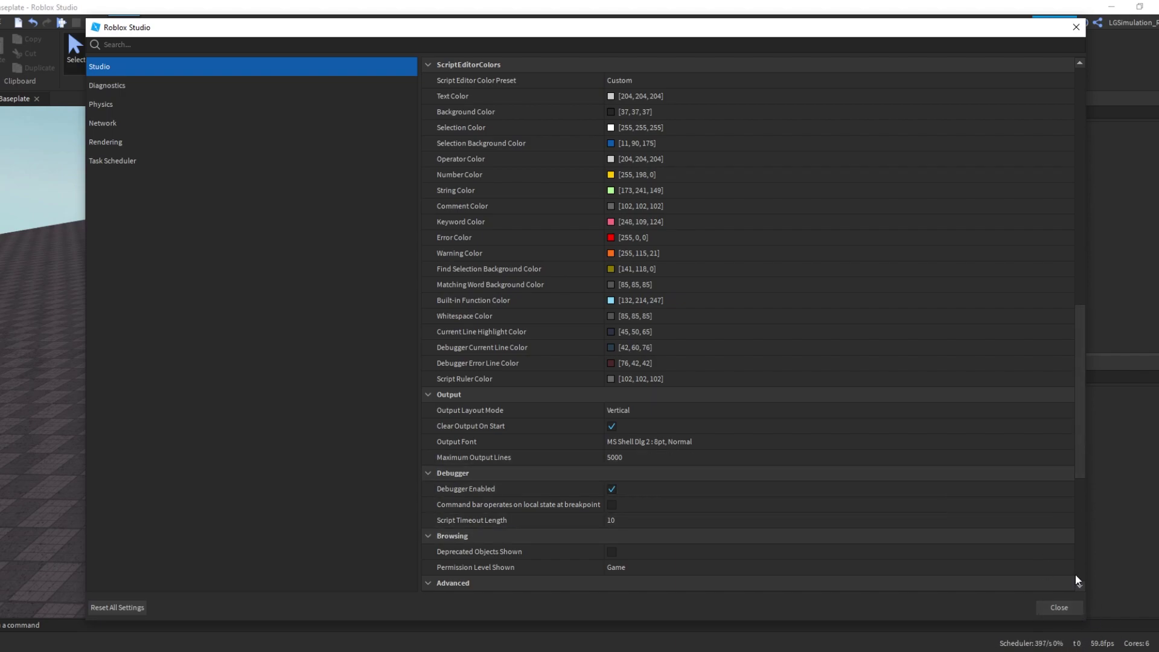
drag(1077, 446, 1074, 544)
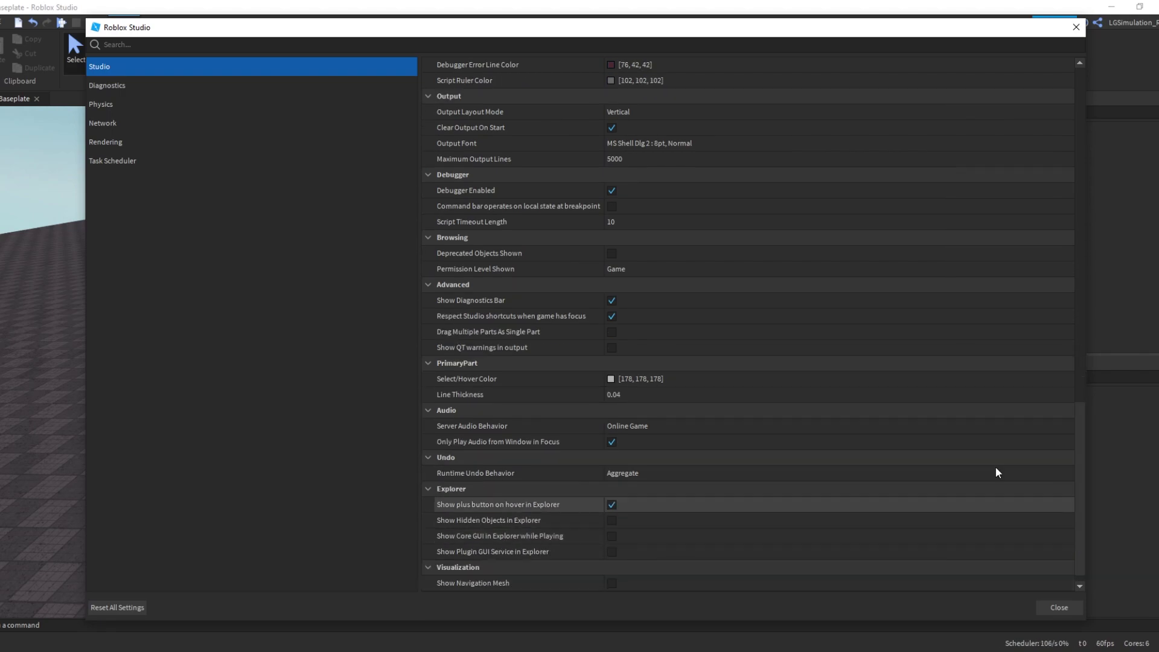
Turn Show Diagnostics Bar off, then back on
click(612, 302)
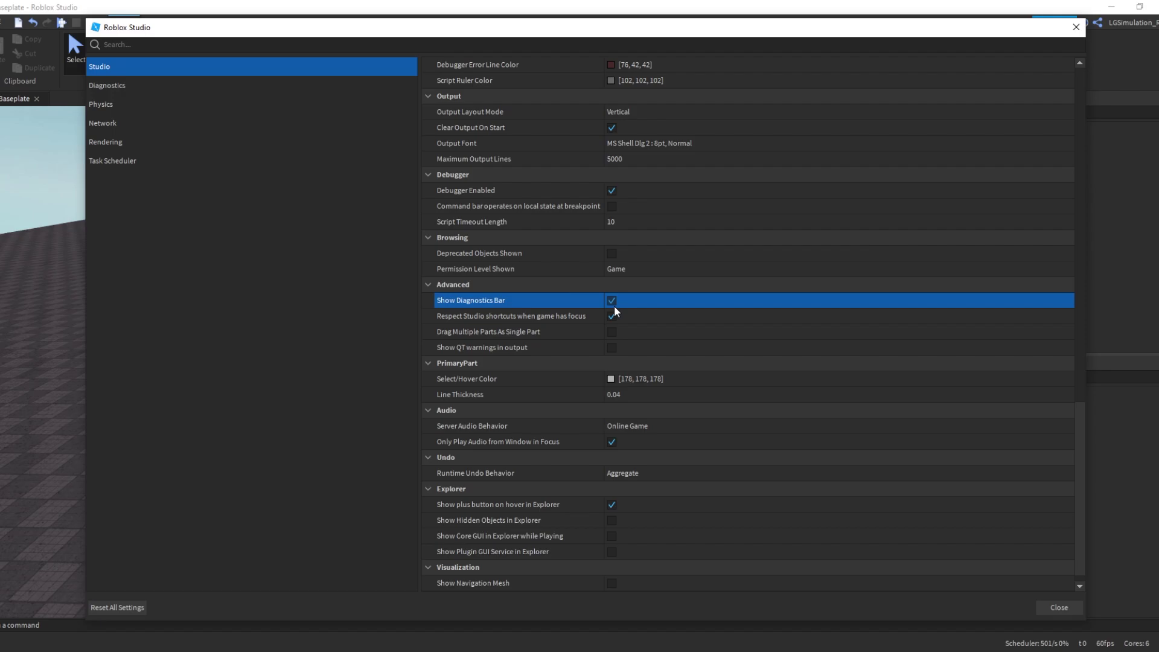
click(612, 301)
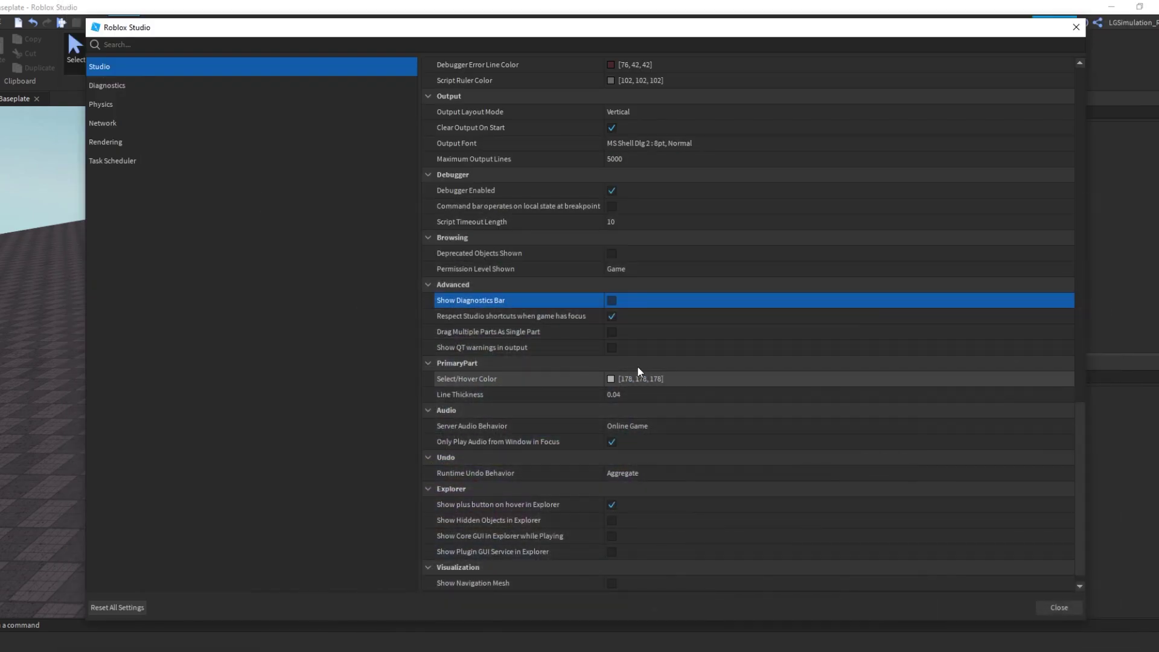
click(610, 300)
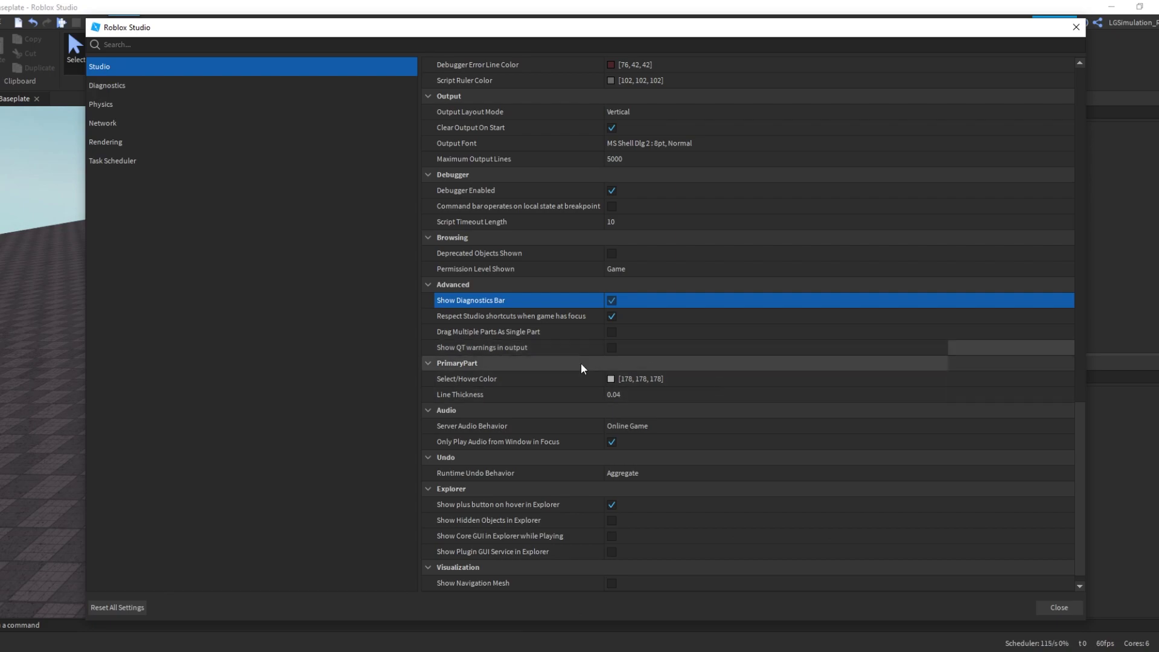
scroll(587, 492, down, 1)
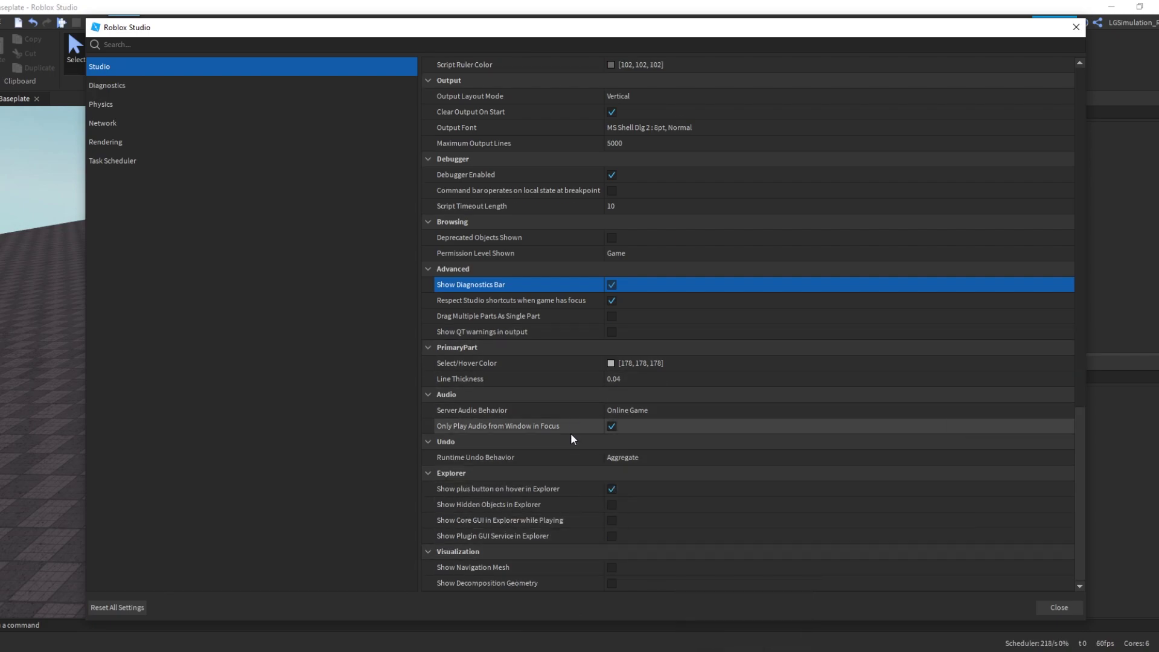
Review the Diagnostics and Physics settings, inspecting Enable Legacy CSG and Are Owners Shown
click(169, 86)
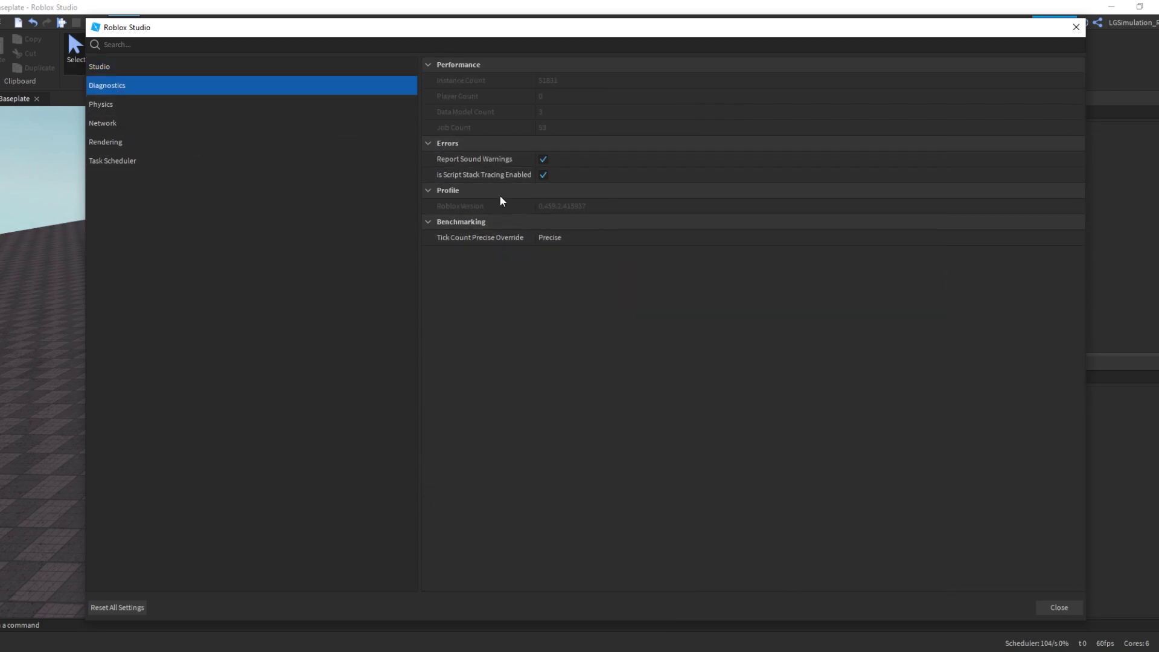
click(288, 115)
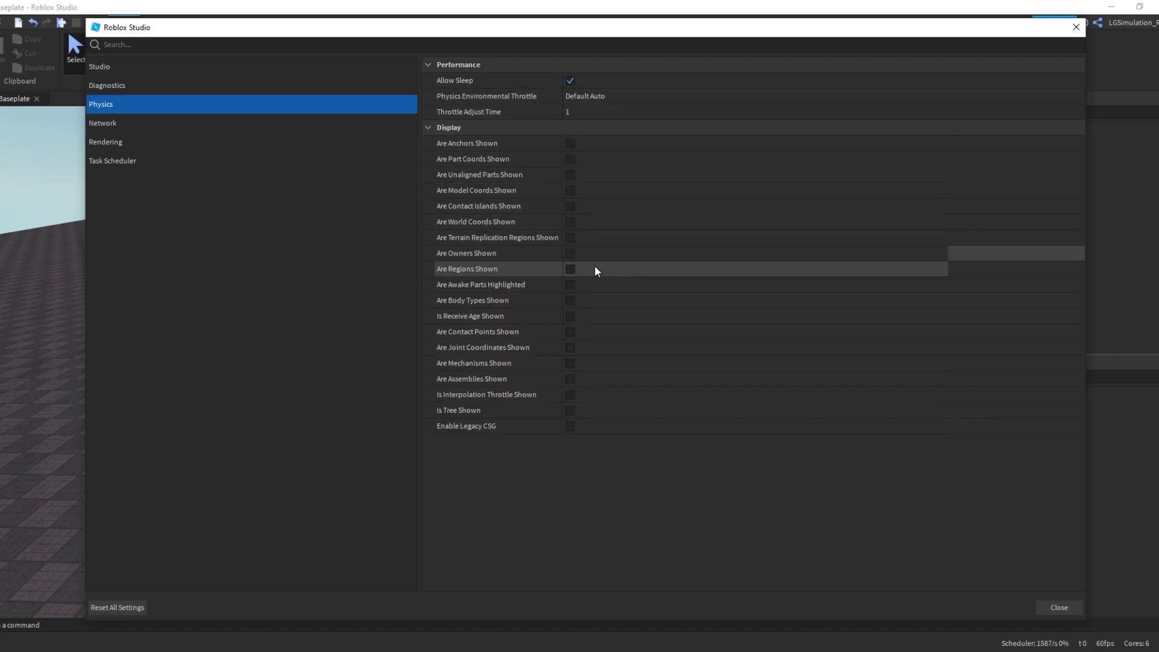
click(570, 425)
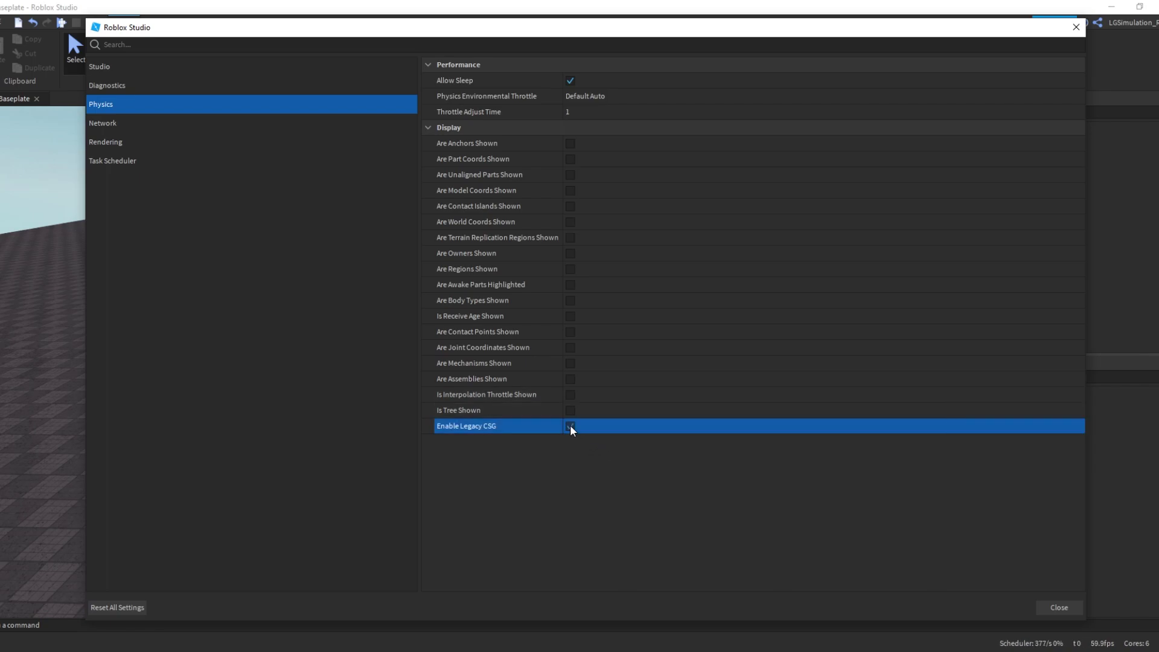
click(567, 253)
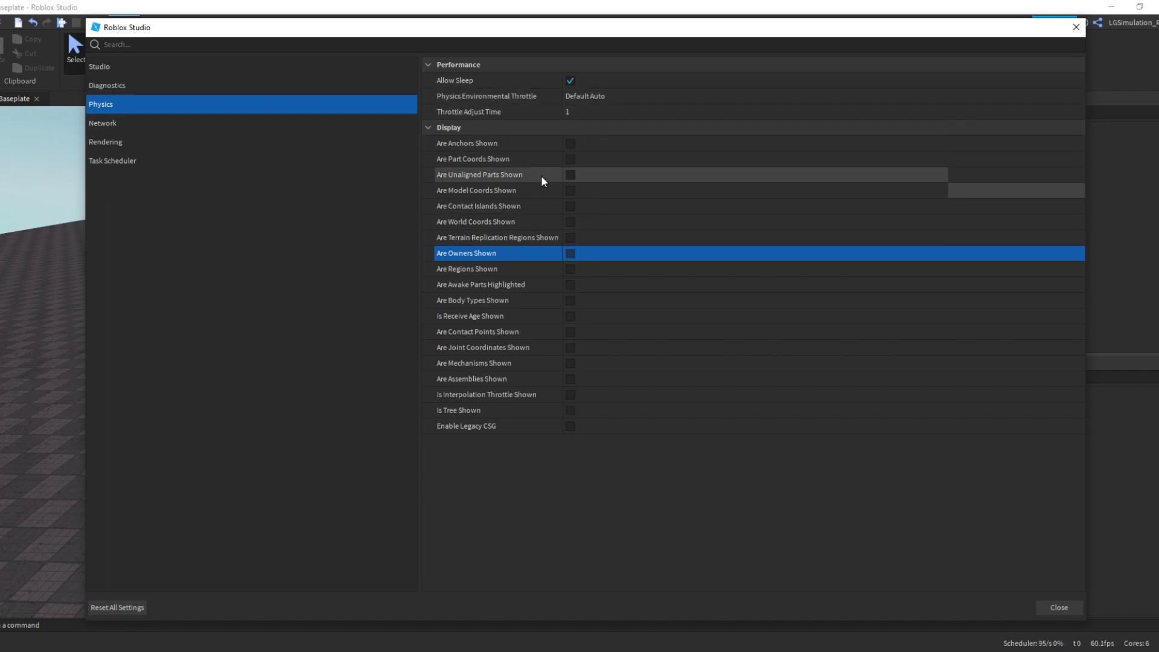
Look through Network and Rendering settings, leaving Quality Level at Level 21
click(265, 121)
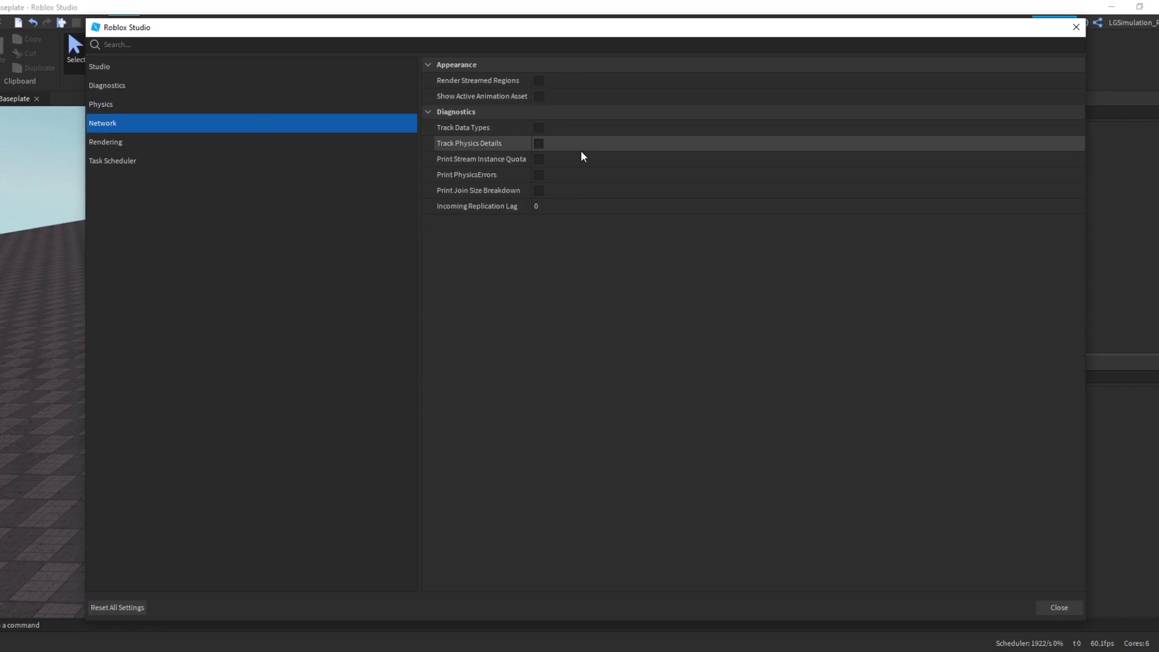
click(270, 150)
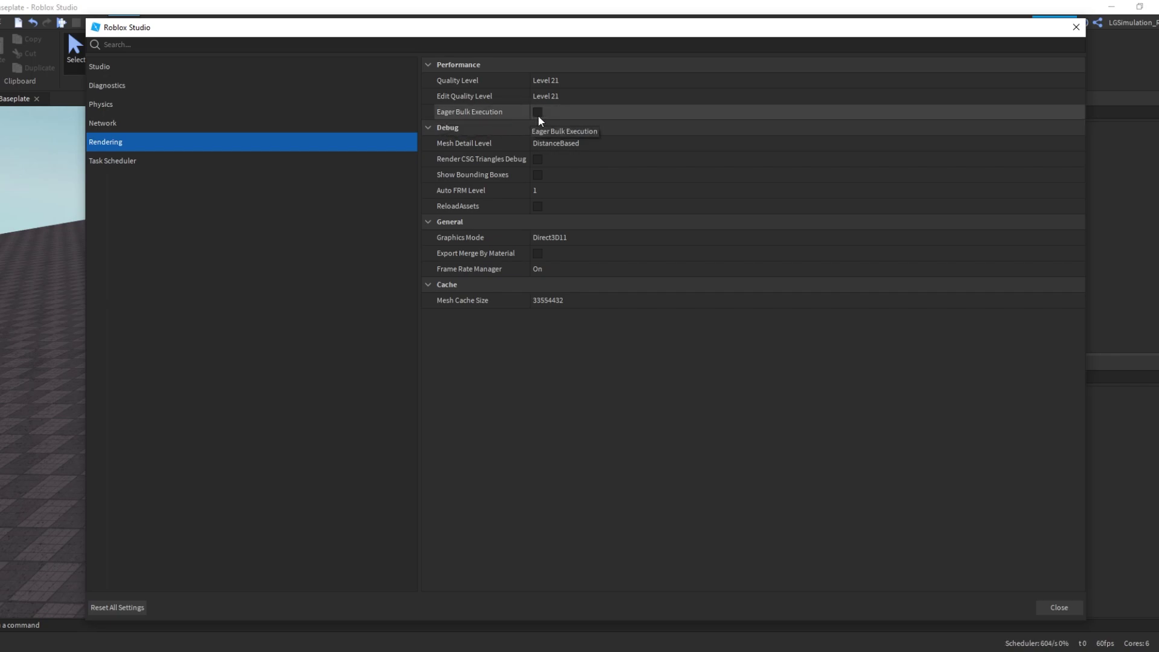
click(553, 85)
click(553, 85)
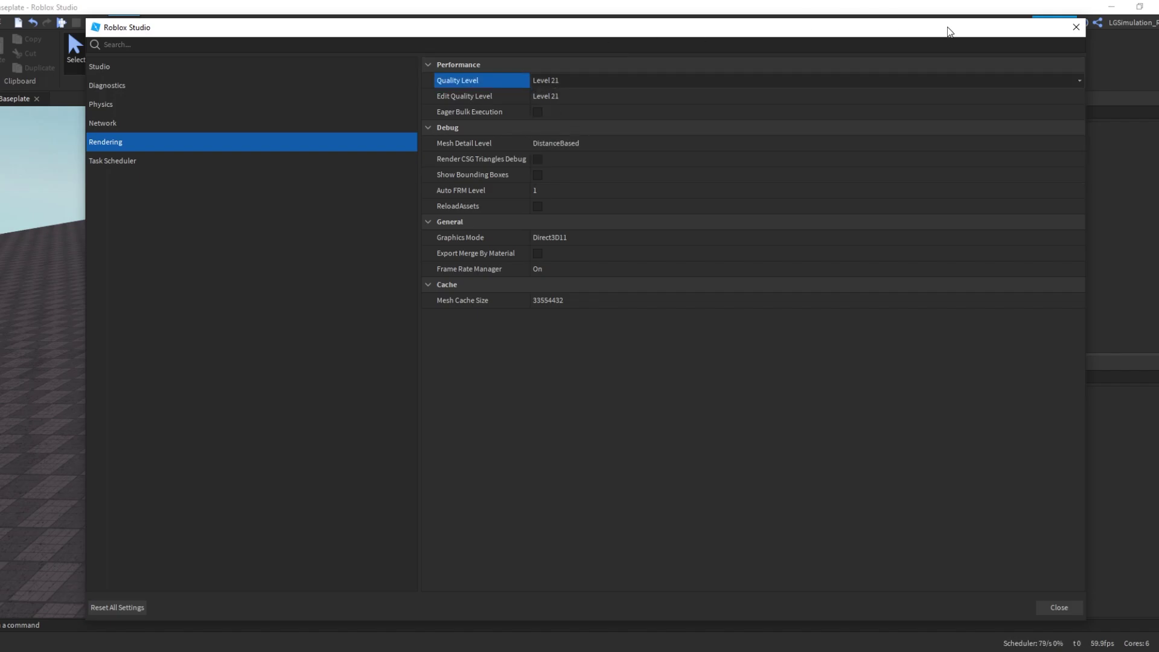
Reposition the Settings window on screen and select Edit Quality Level
drag(950, 31, 757, 179)
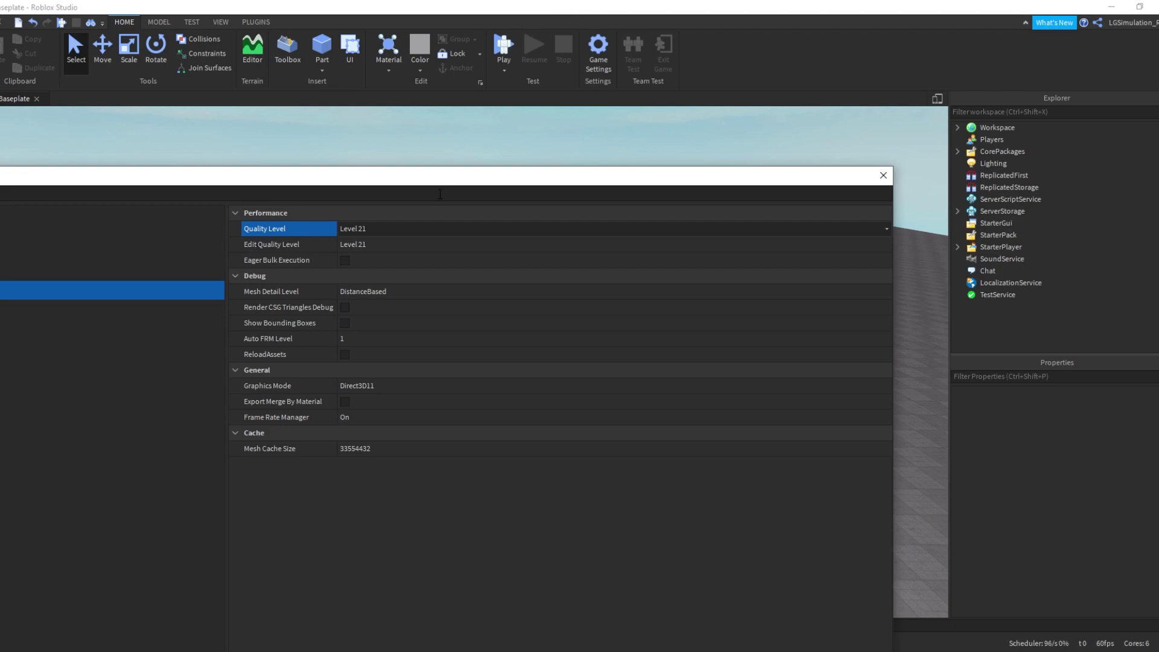
drag(709, 181, 873, 68)
click(542, 130)
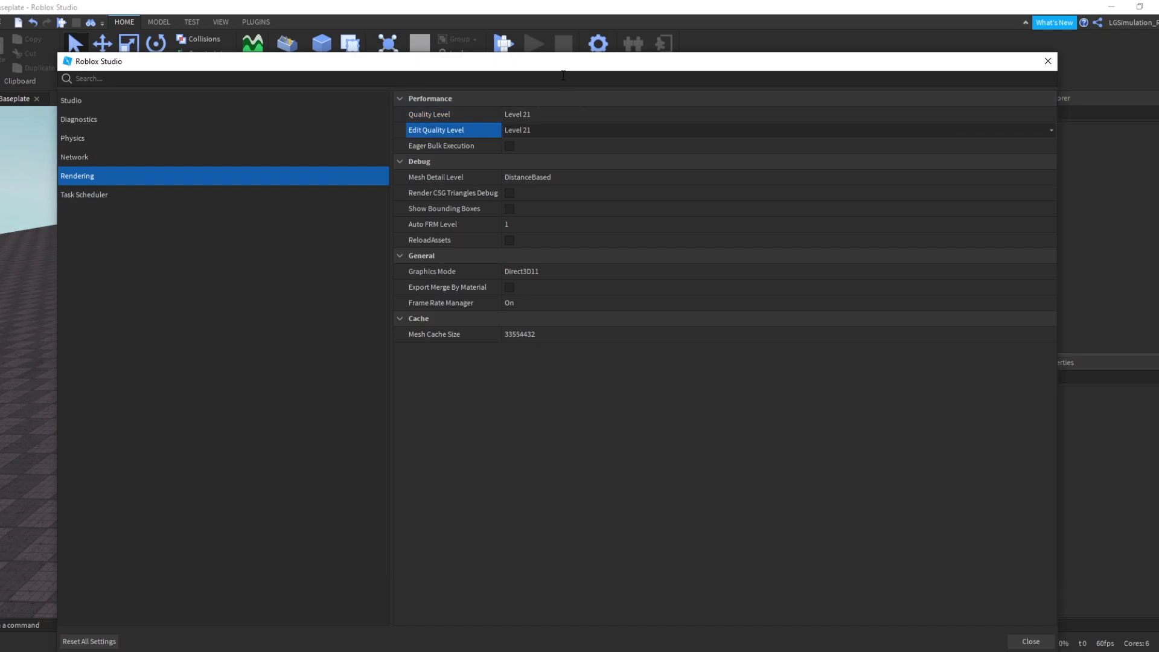
drag(564, 75, 569, 494)
Close Studio Settings and postpone the restart with Restart Later
click(1051, 488)
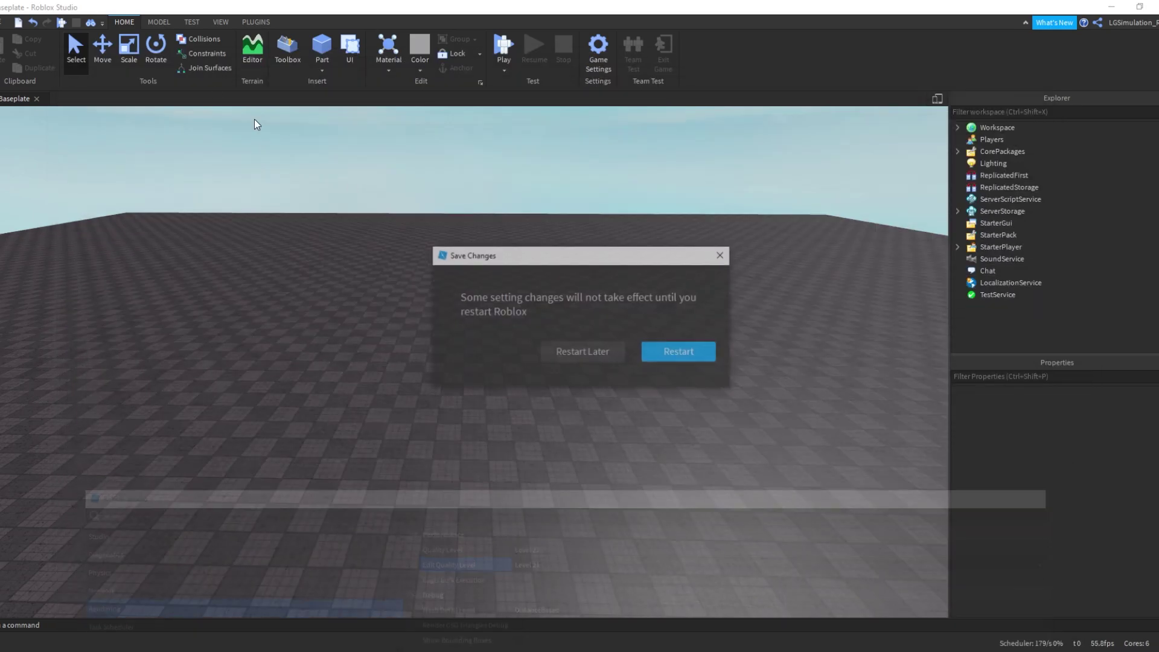
click(589, 351)
right_drag(589, 351, 462, 282)
Insert a test Part, stretch it with Scale, then undo it away
click(322, 49)
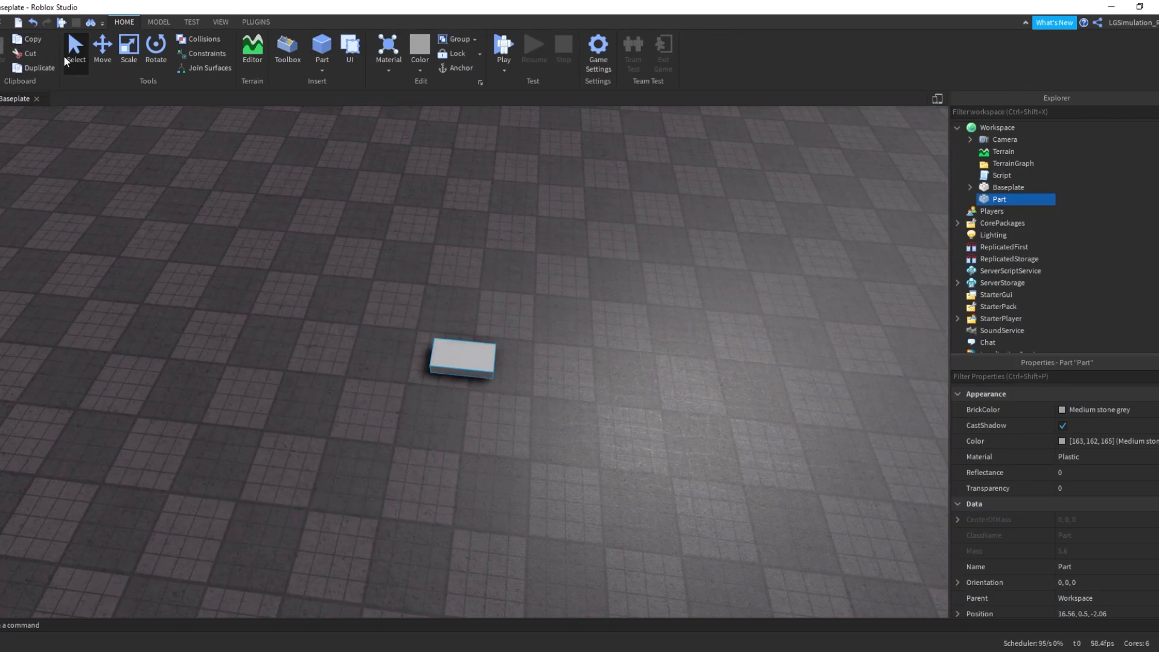
click(129, 47)
drag(525, 363, 640, 381)
key(ctrl+z)
key(ctrl+z)
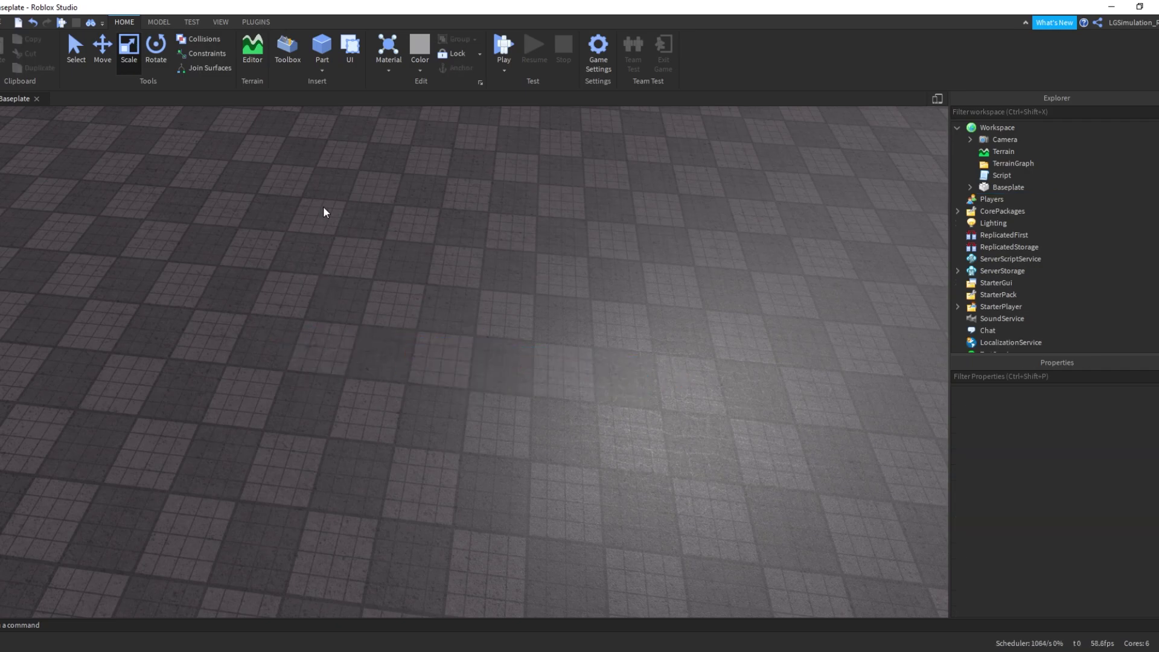
Reopen Studio Settings from the File menu and move the window to the top
click(5, 21)
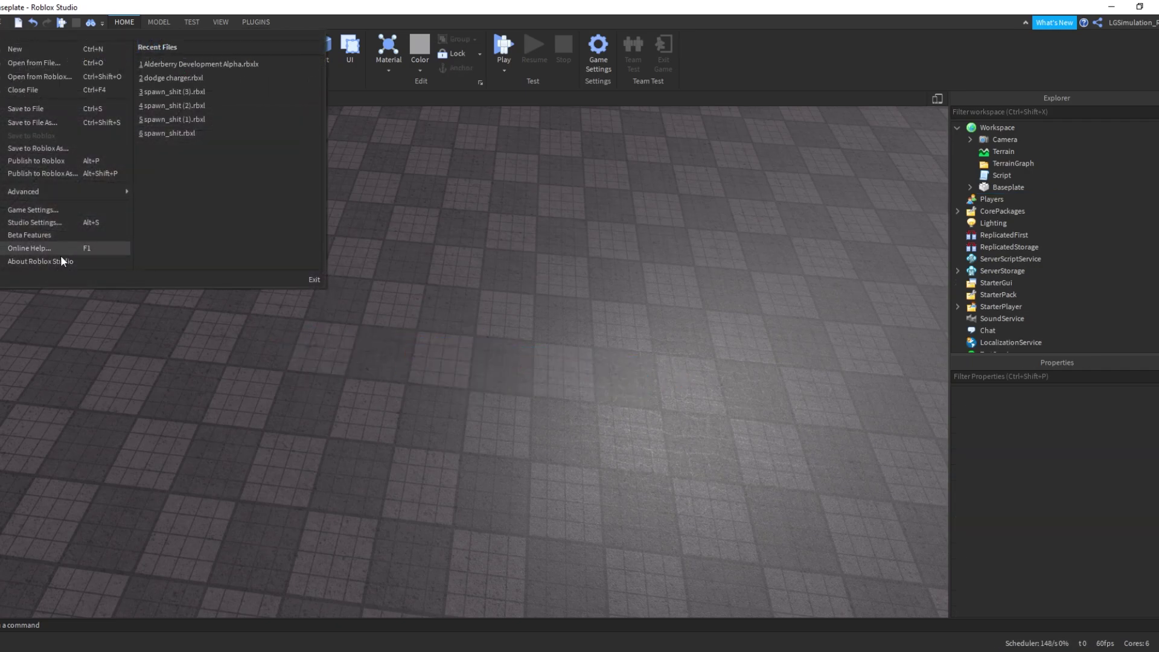
click(68, 223)
drag(615, 488, 615, 107)
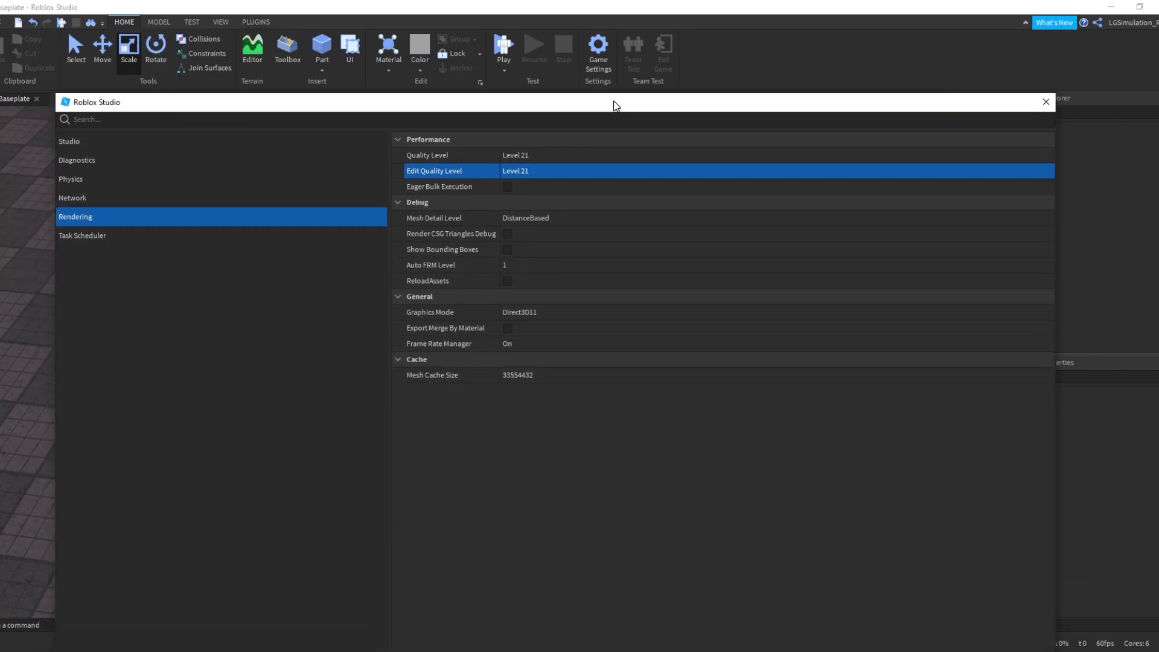
Keep Edit Quality Level and Quality Level at Level 21 and Mesh Detail Level at DistanceBased
click(524, 172)
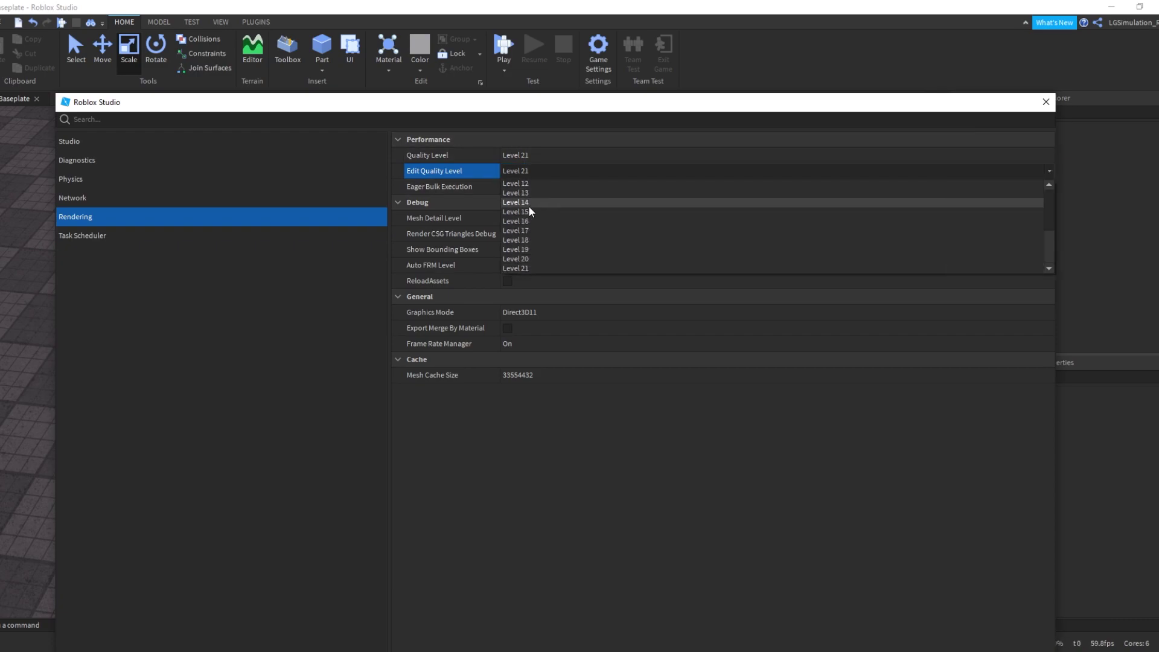
click(524, 171)
click(524, 158)
click(524, 158)
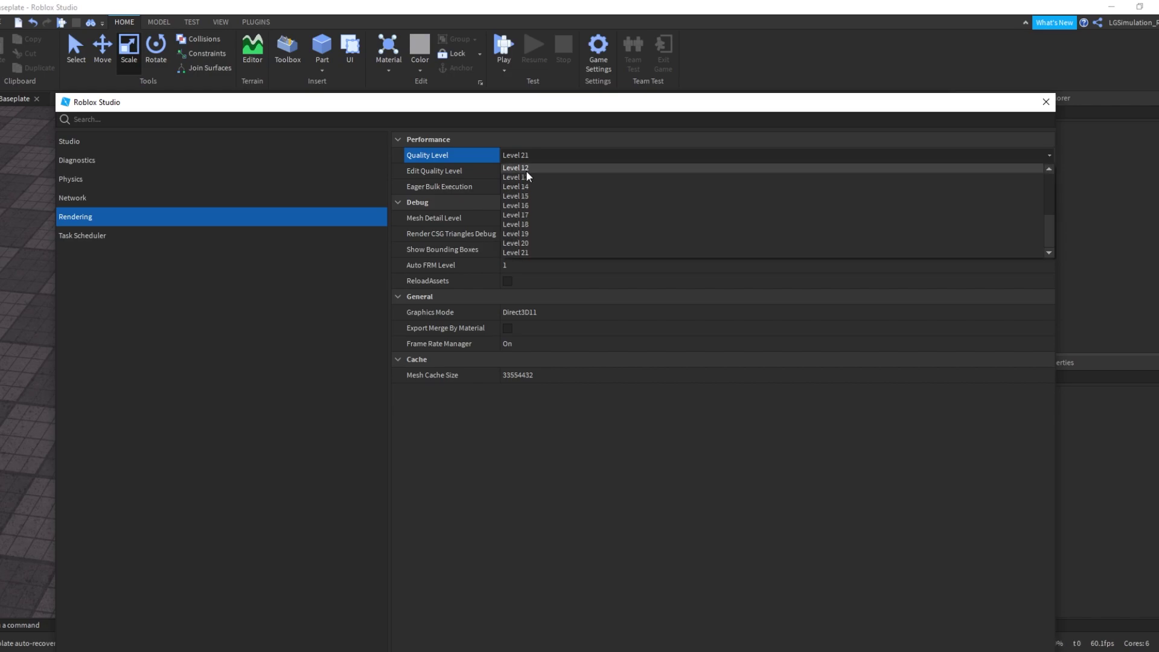
click(524, 154)
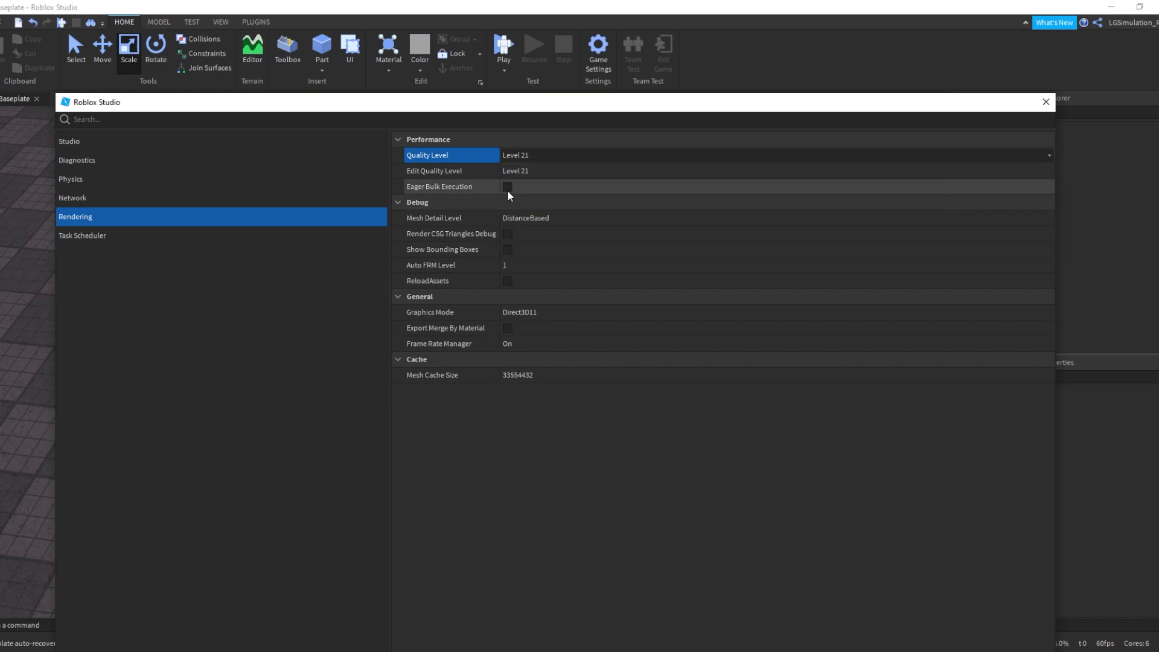
click(557, 215)
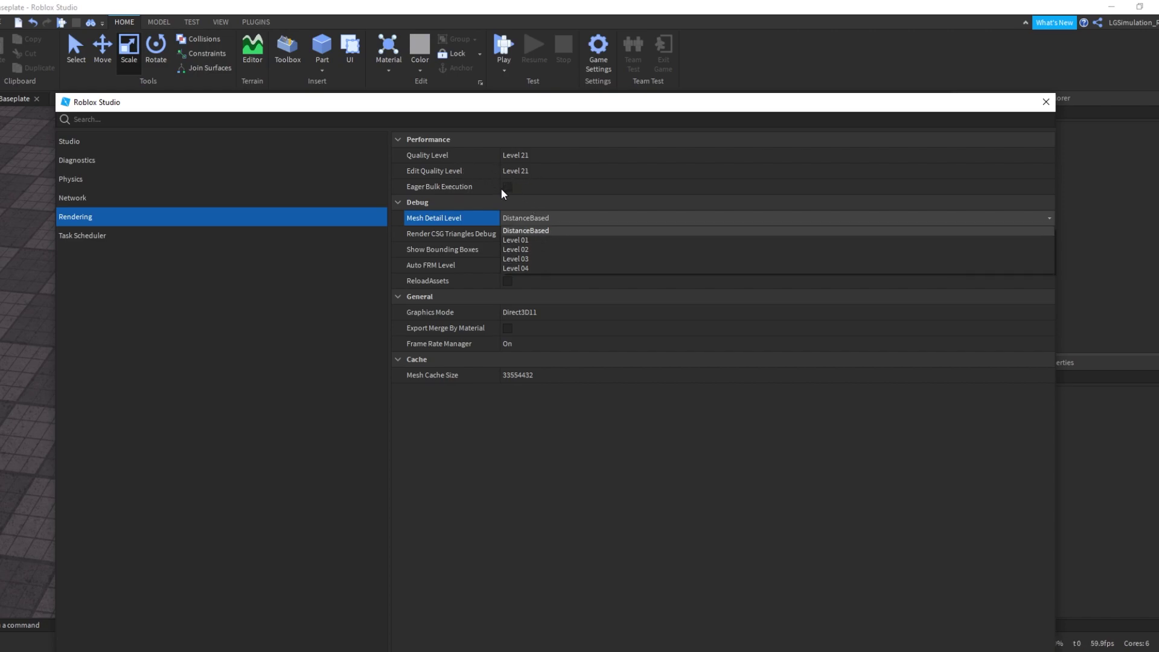
click(530, 233)
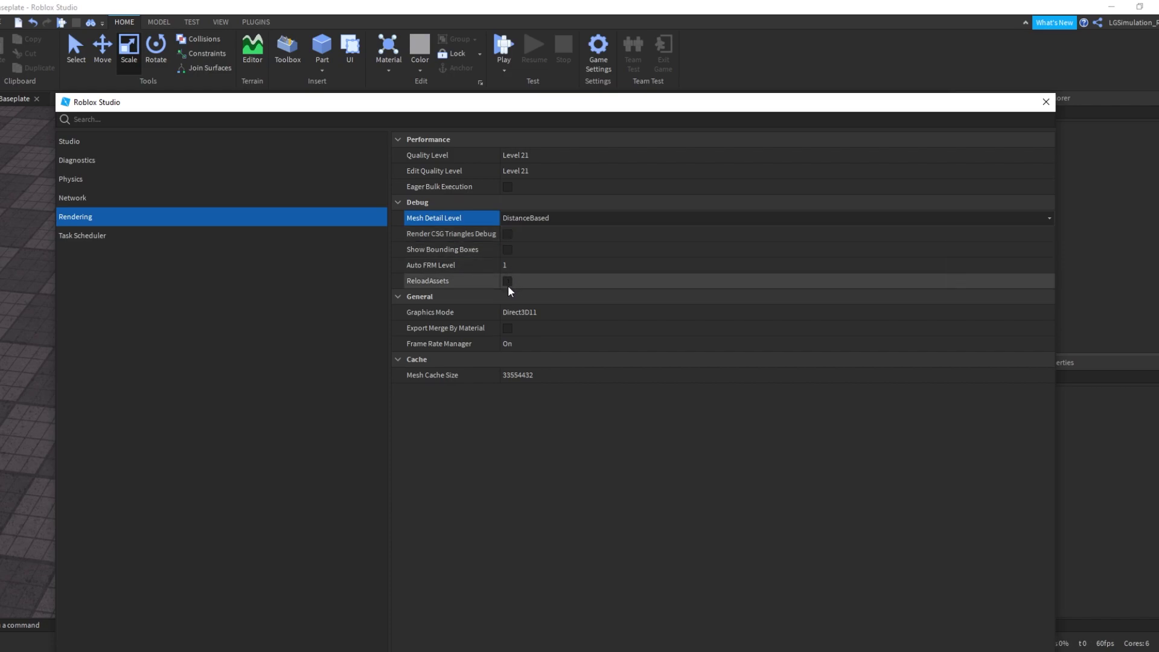
Try No Graphics, return Graphics Mode to Direct3D11, and keep Frame Rate Manager On
click(512, 313)
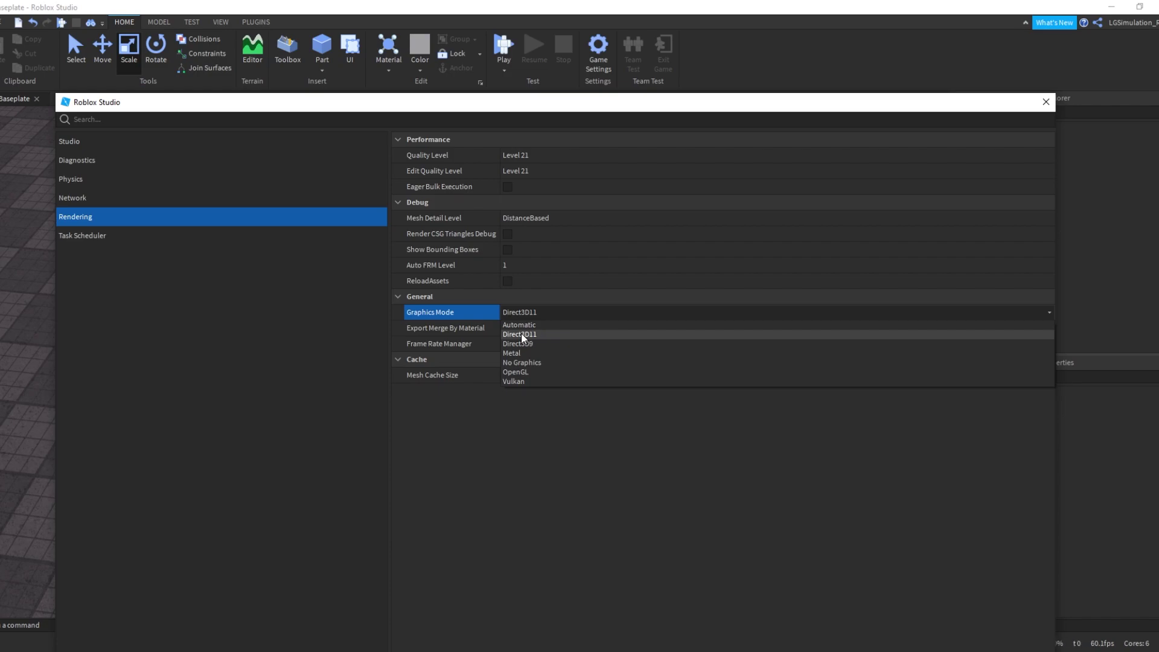
click(567, 363)
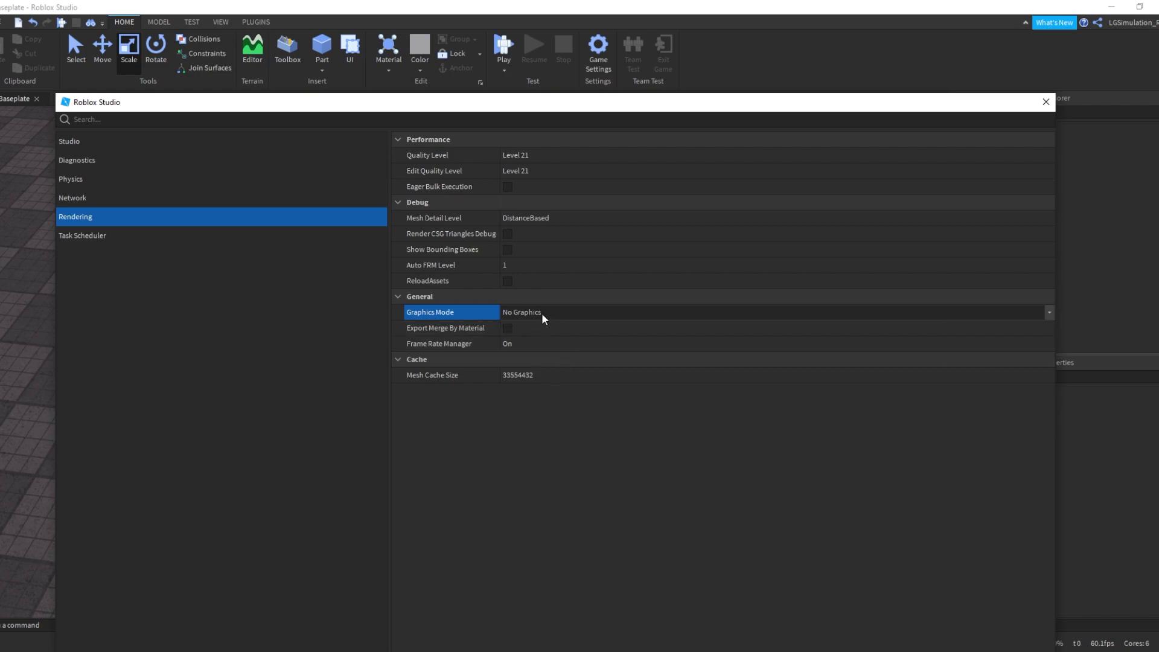
click(541, 313)
click(532, 335)
click(530, 313)
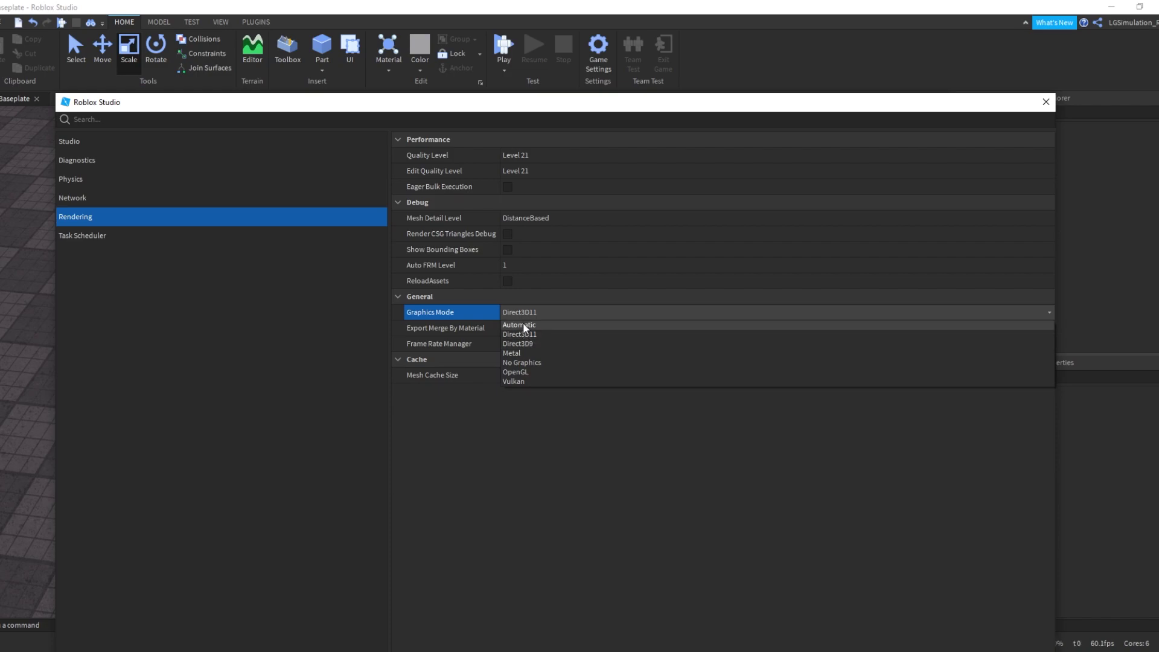
click(521, 311)
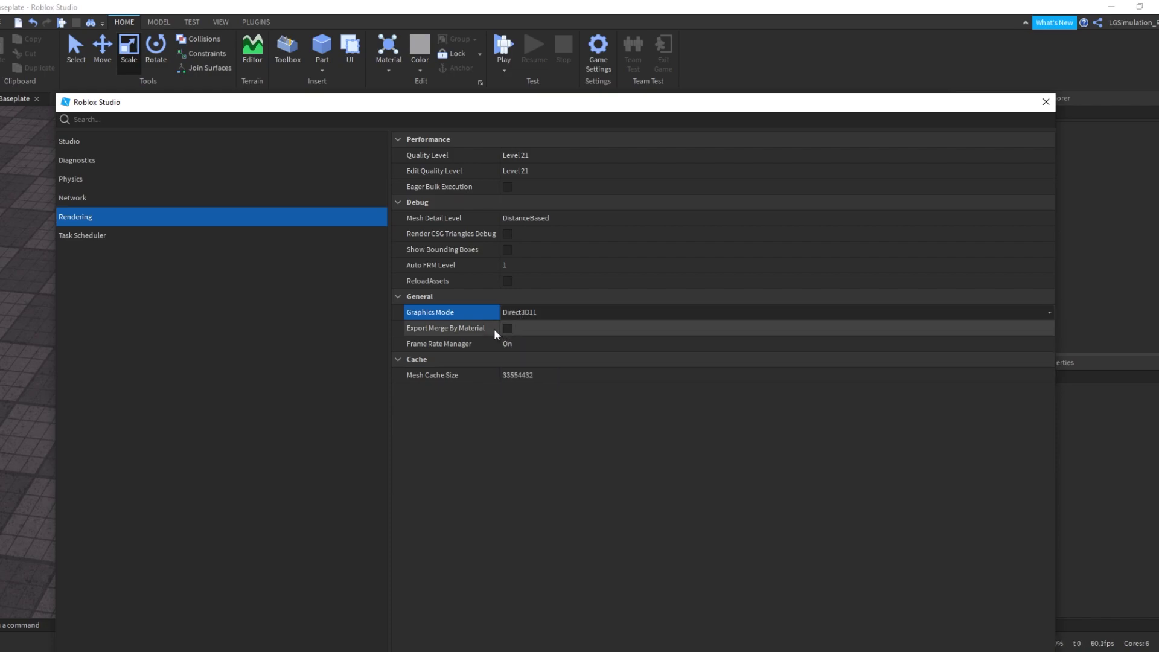
click(514, 340)
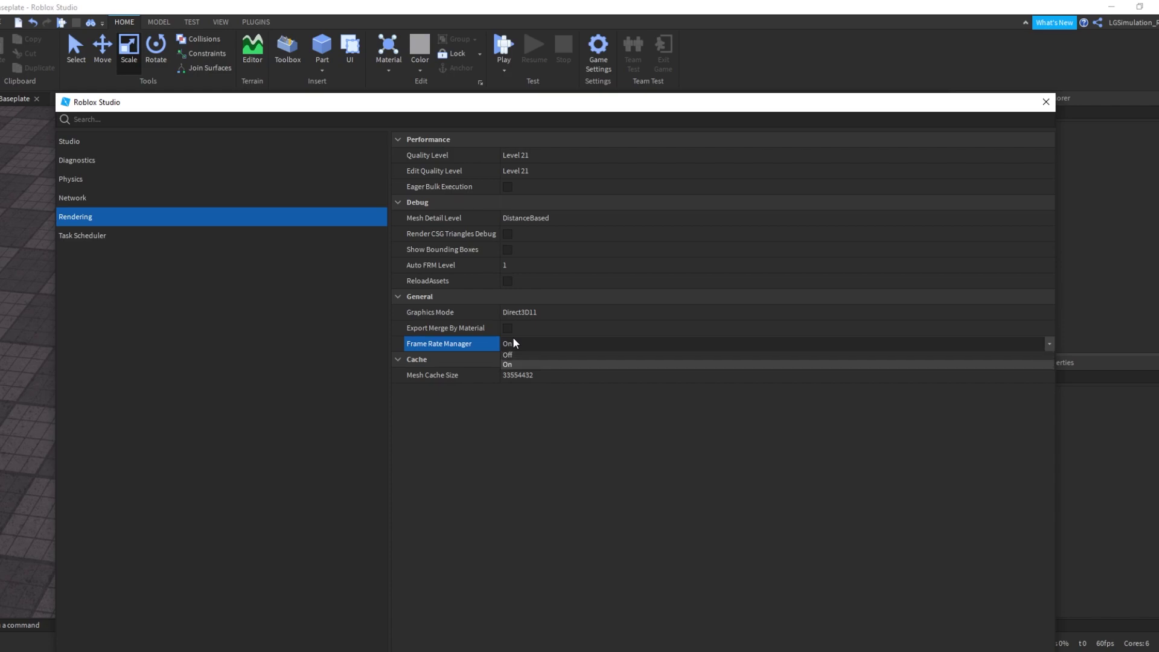
click(514, 341)
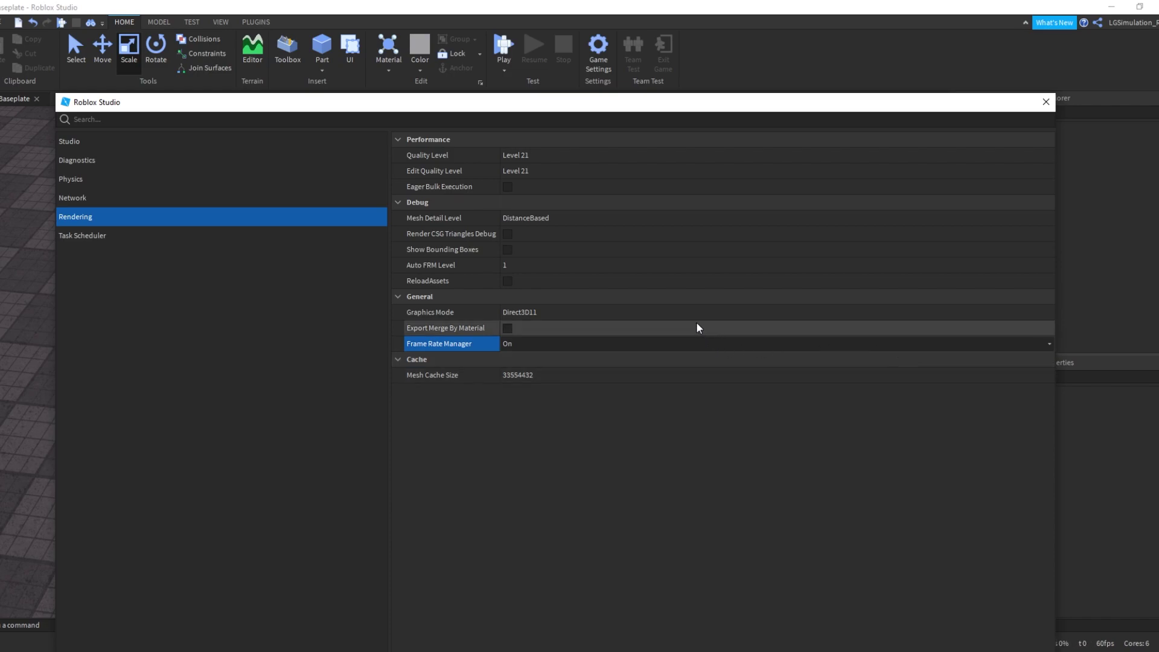
Browse the Task Scheduler, Network, Physics and Diagnostics settings categories
click(260, 240)
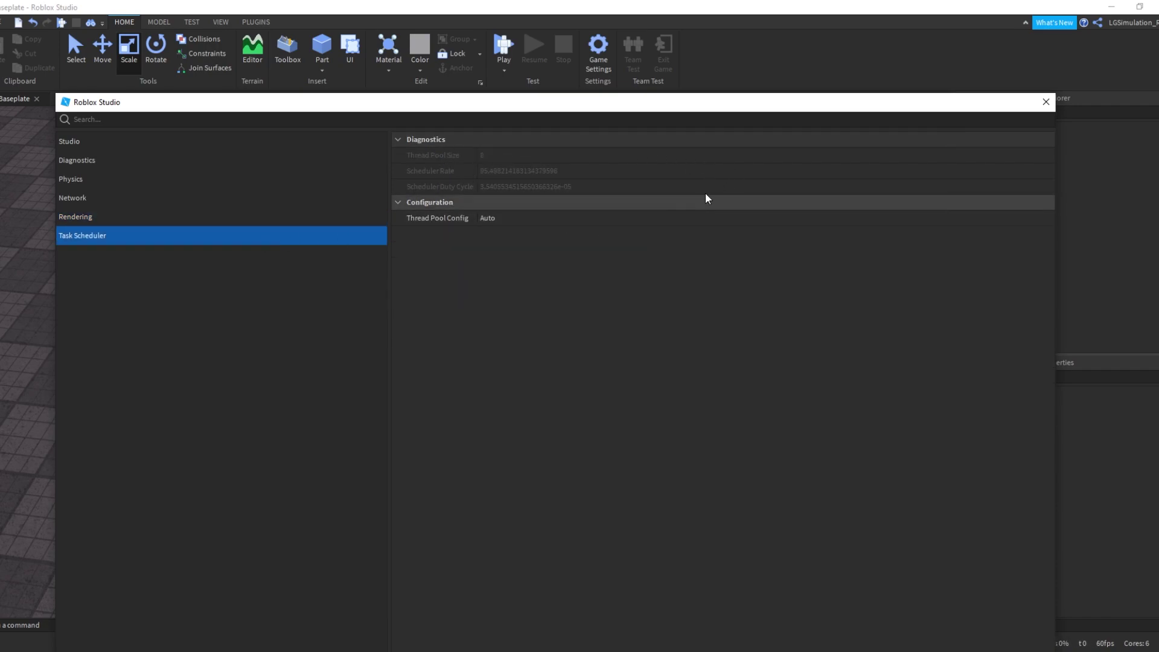
click(211, 201)
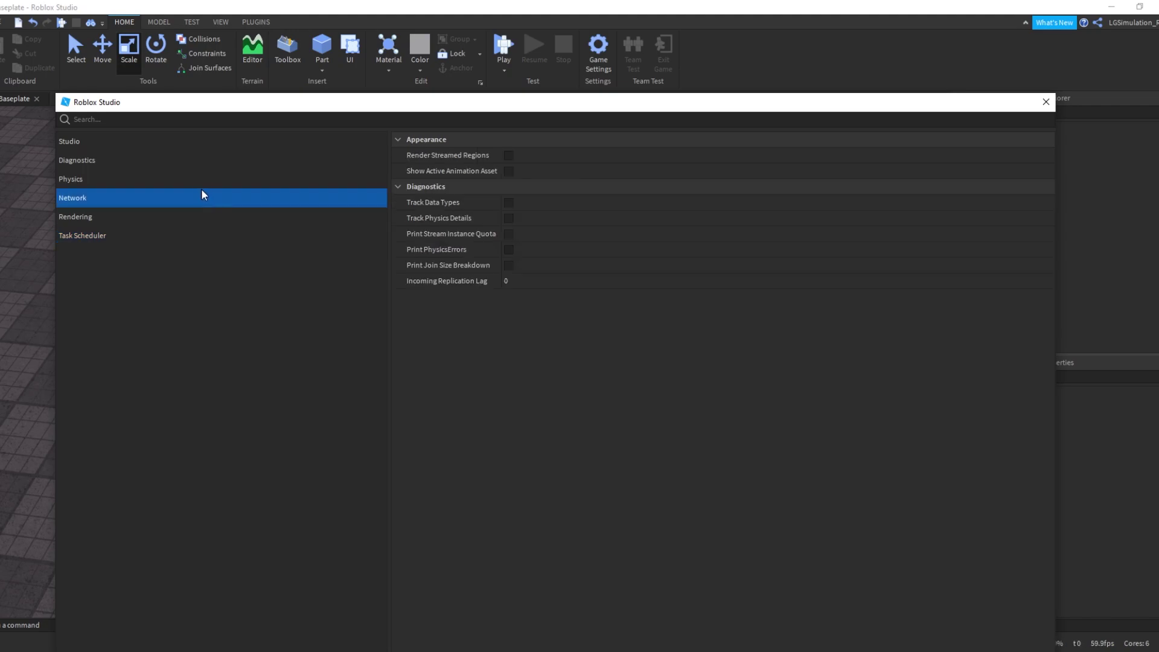
click(199, 186)
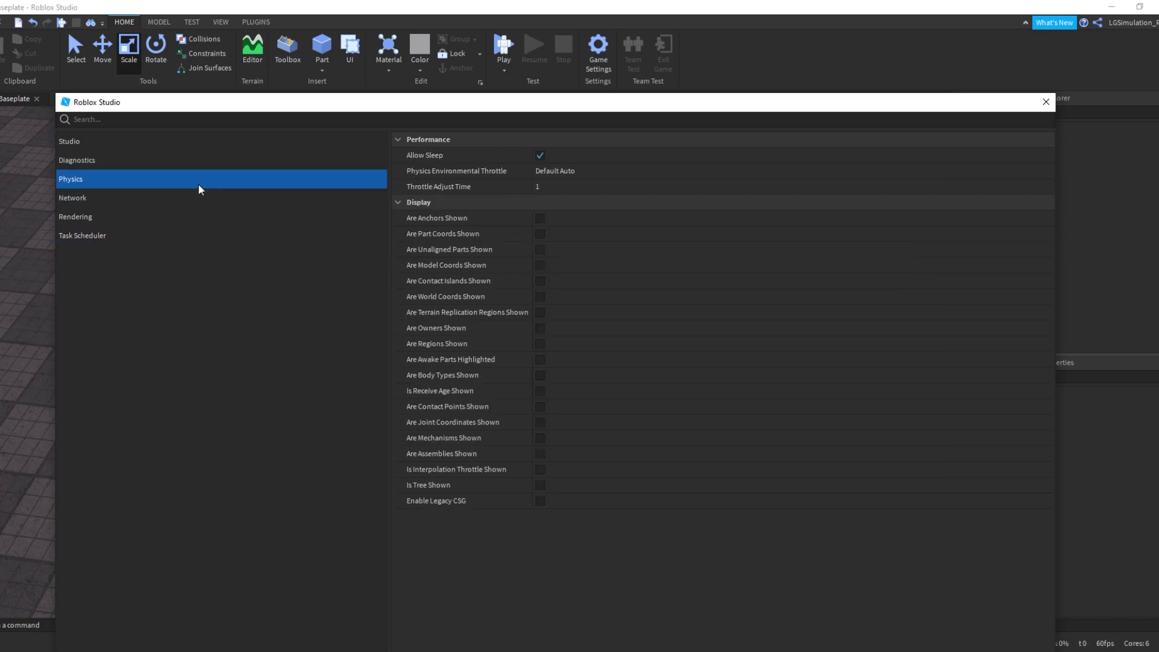
click(239, 161)
Show the Studio category and review Auto-Recovery Enabled and its 5-minute interval
click(235, 145)
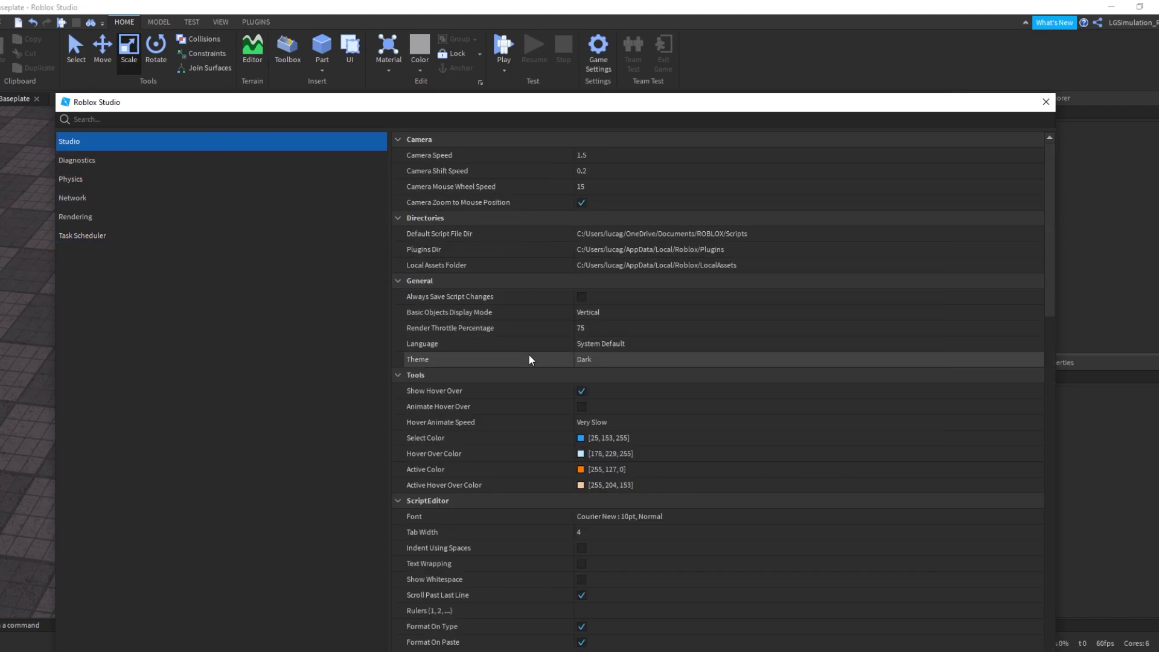
scroll(527, 357, down, 1)
scroll(542, 310, up, 1)
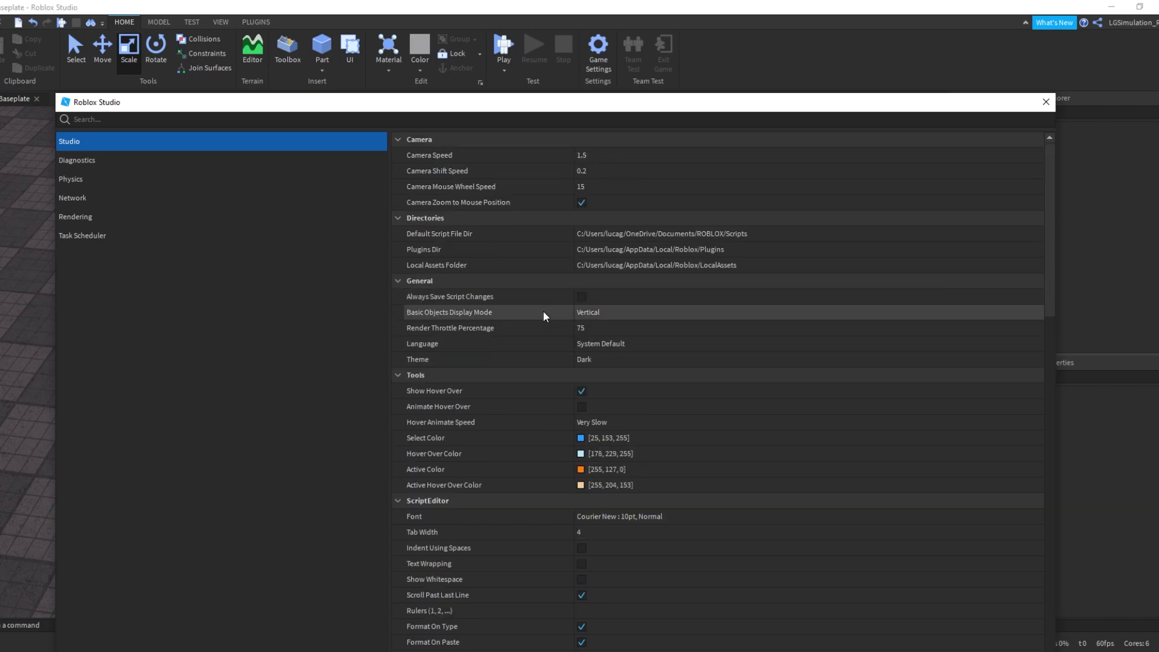
scroll(543, 349, down, 10)
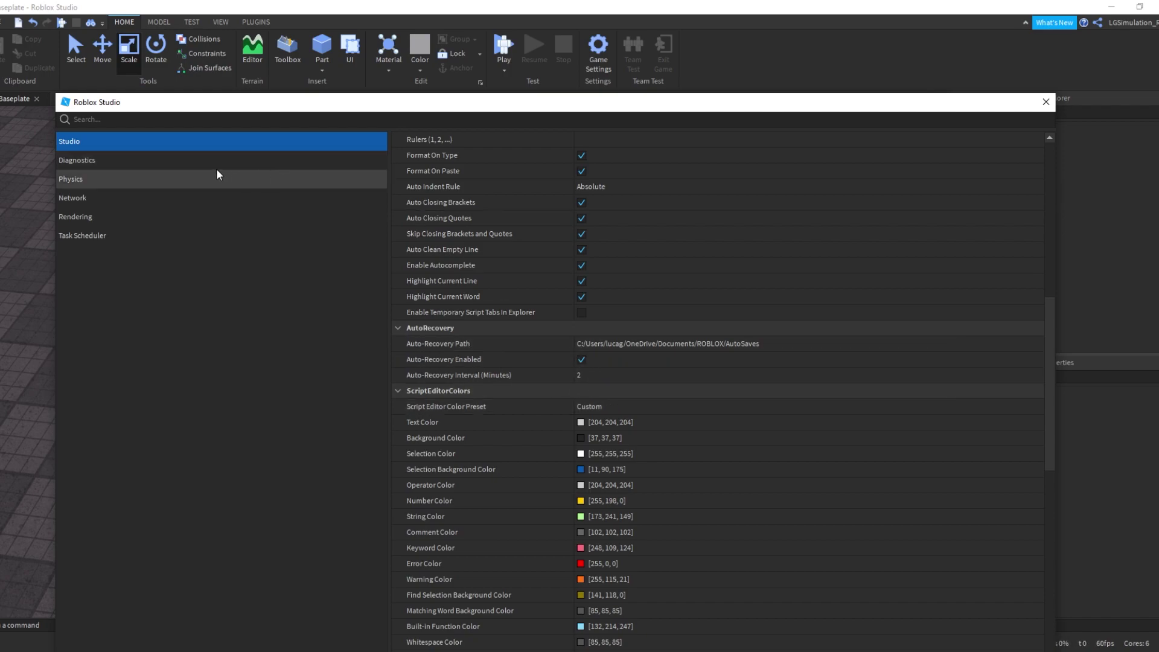
click(581, 361)
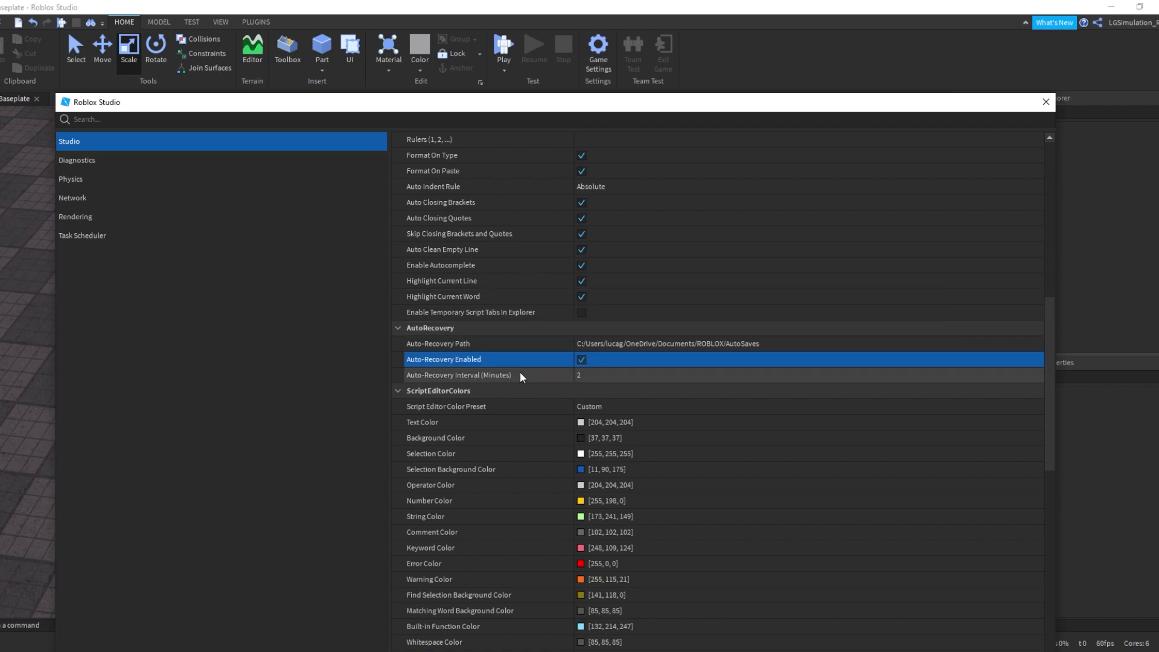
click(586, 377)
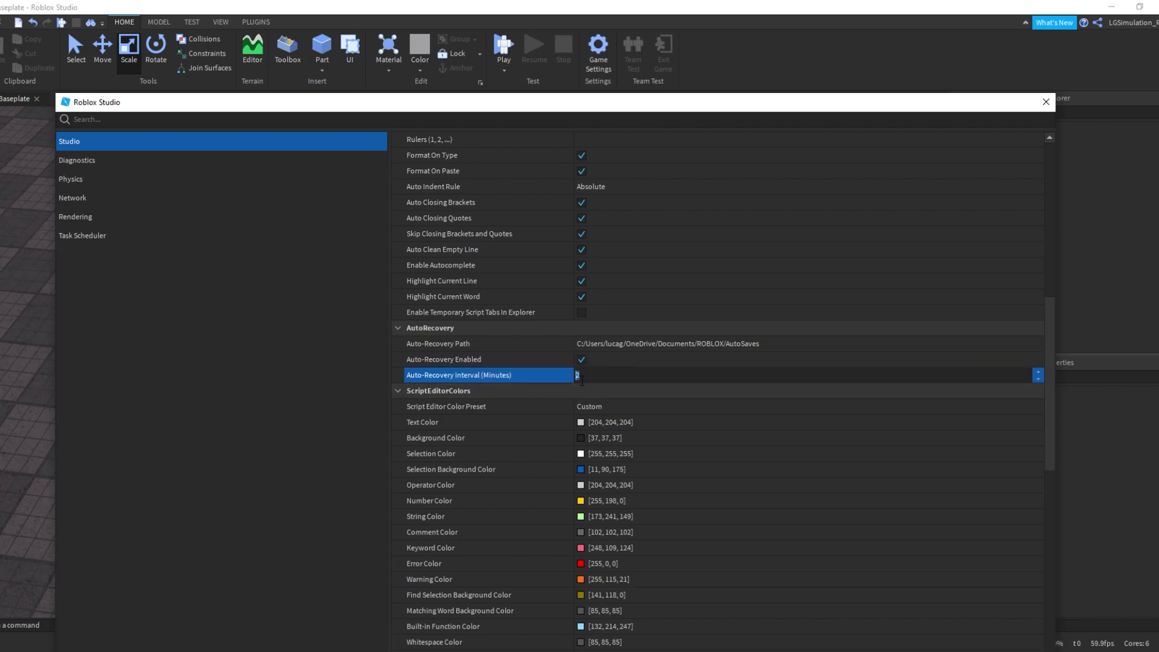
scroll(486, 381, down, 10)
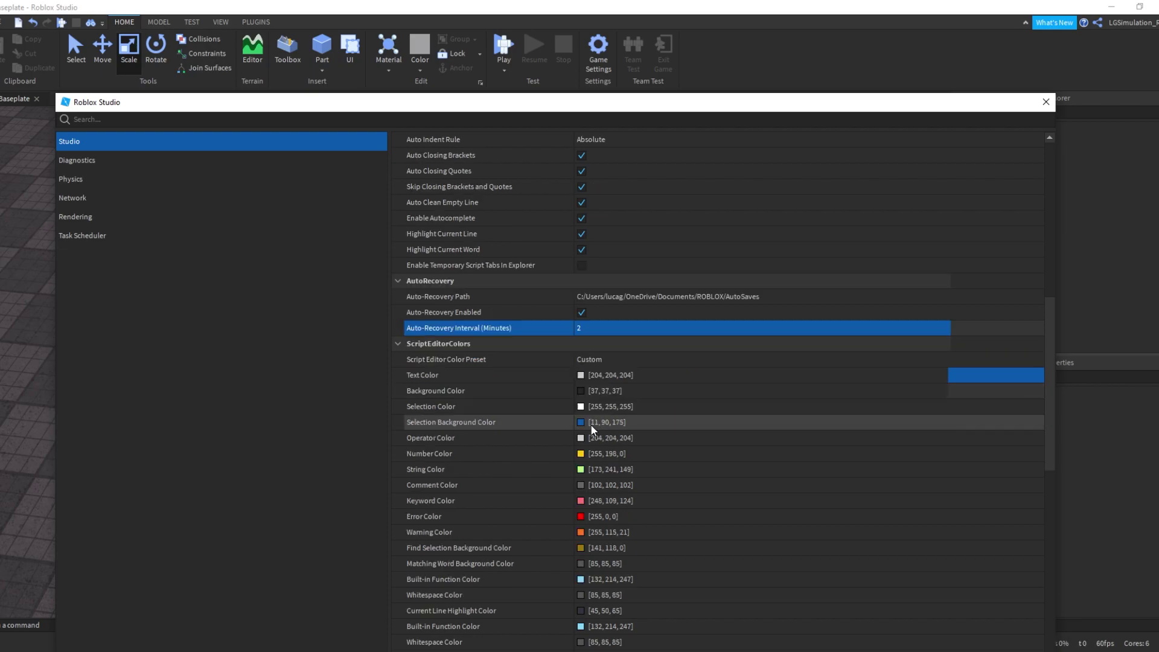
scroll(583, 436, up, 10)
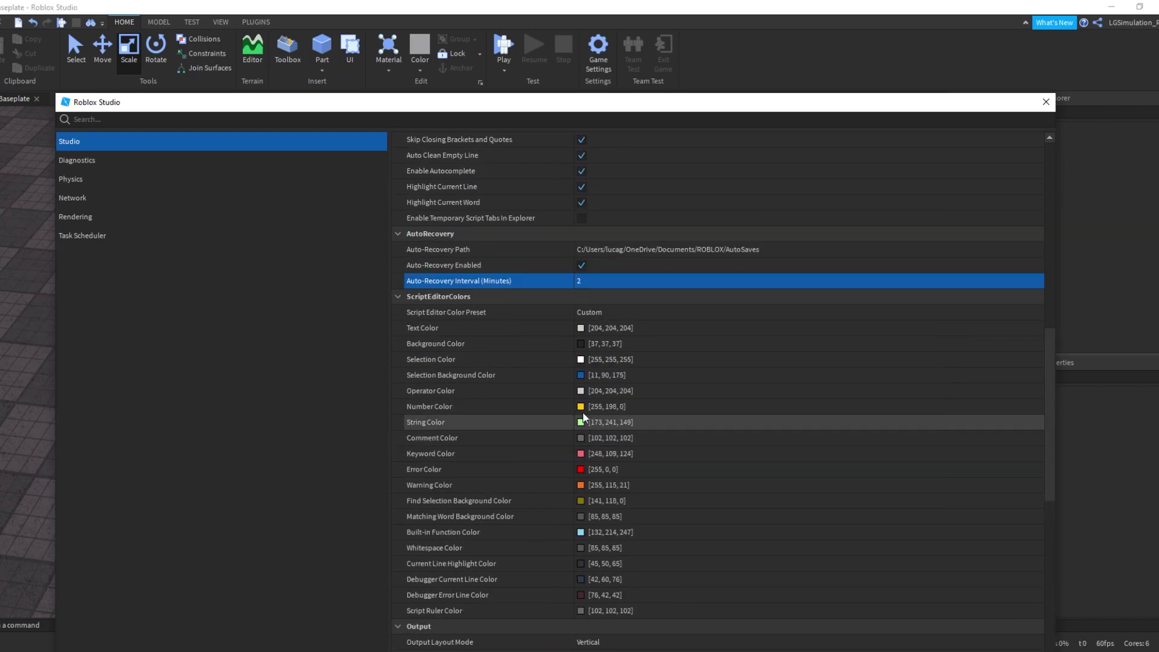
click(583, 279)
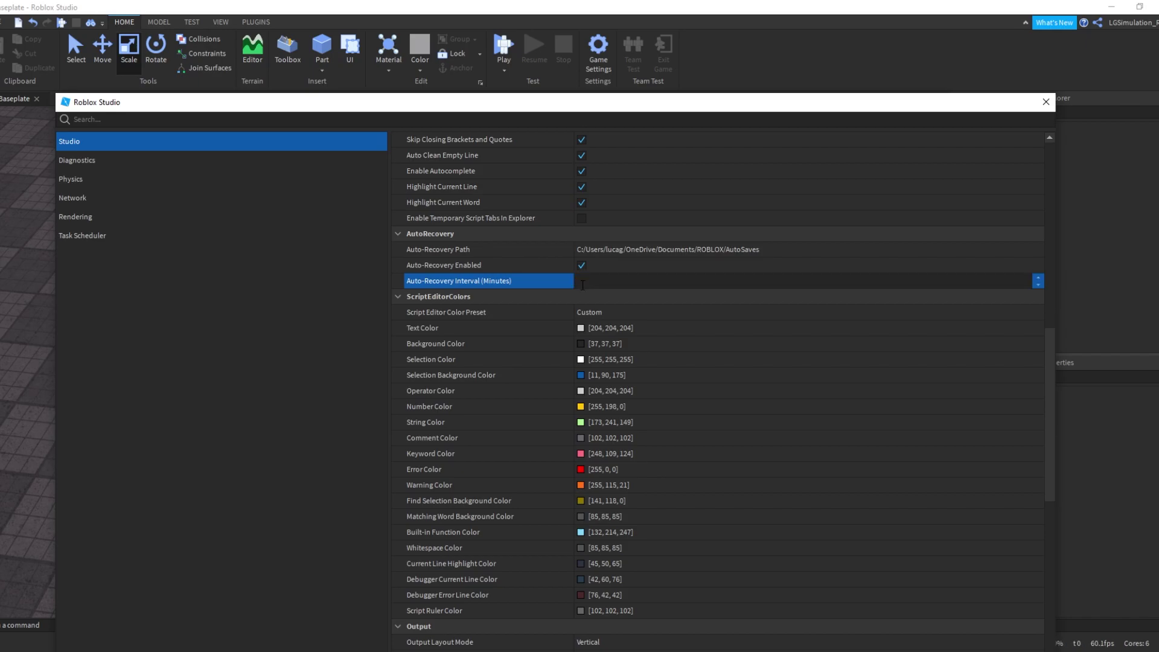
scroll(519, 447, down, 10)
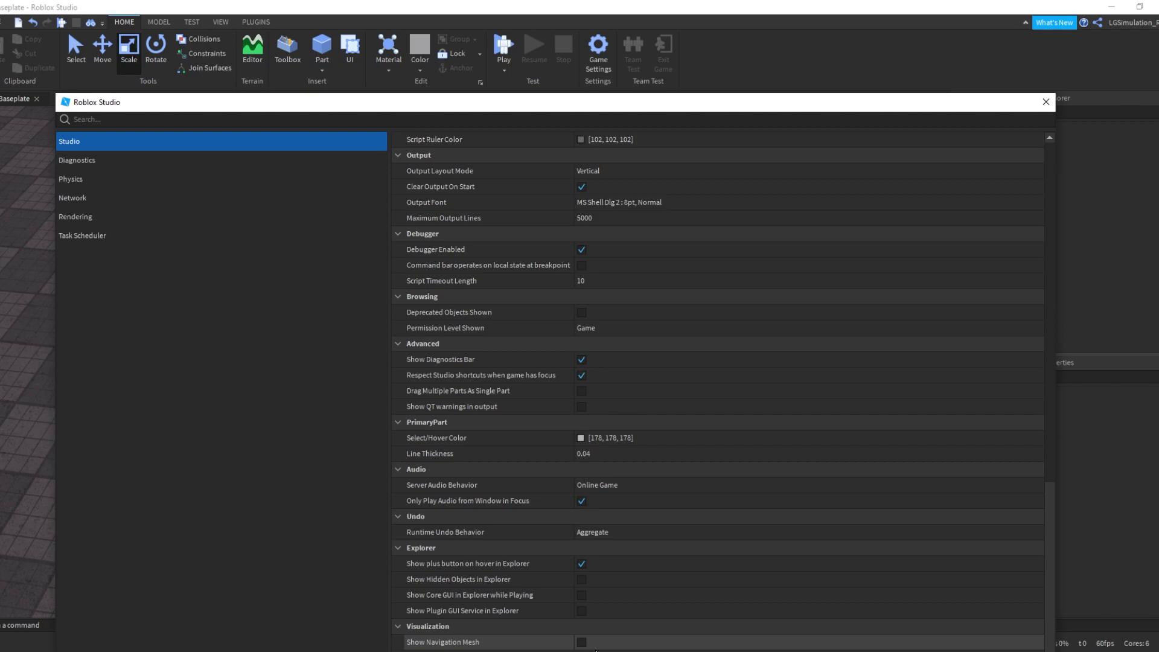
scroll(472, 518, up, 20)
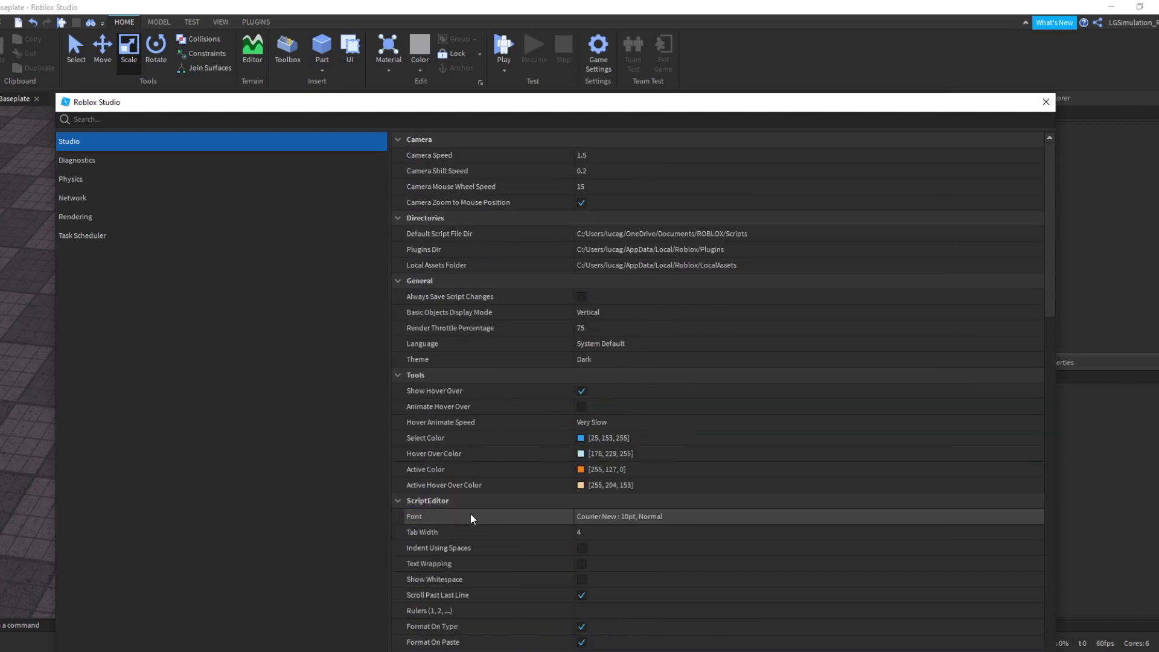
Keep the Studio theme on Dark and scroll through the remaining Studio settings
click(530, 359)
click(603, 360)
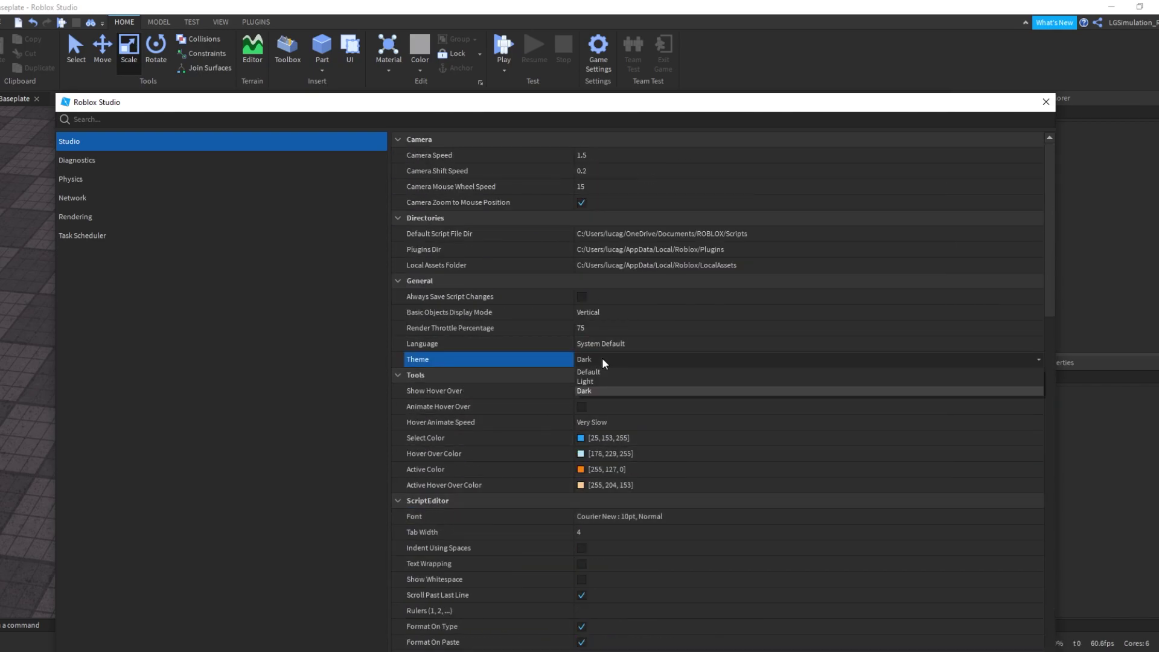
click(594, 357)
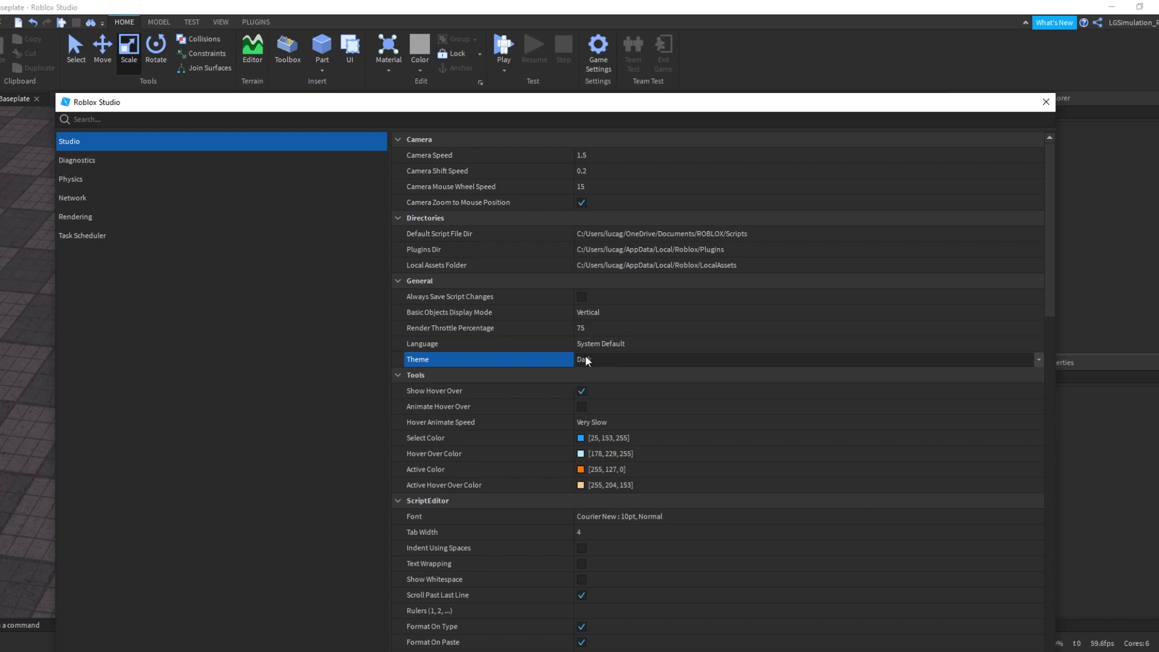
scroll(693, 368, down, 3)
scroll(672, 388, down, 5)
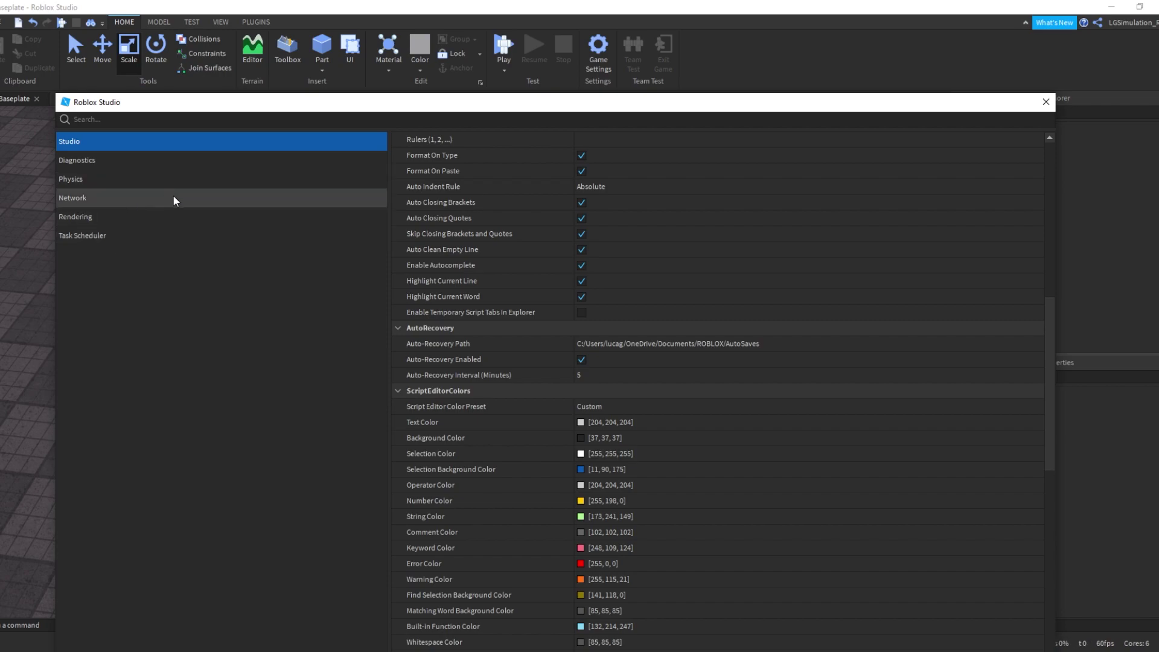
Cycle through the Diagnostics, Physics, Network, Rendering and Task Scheduler categories
click(96, 160)
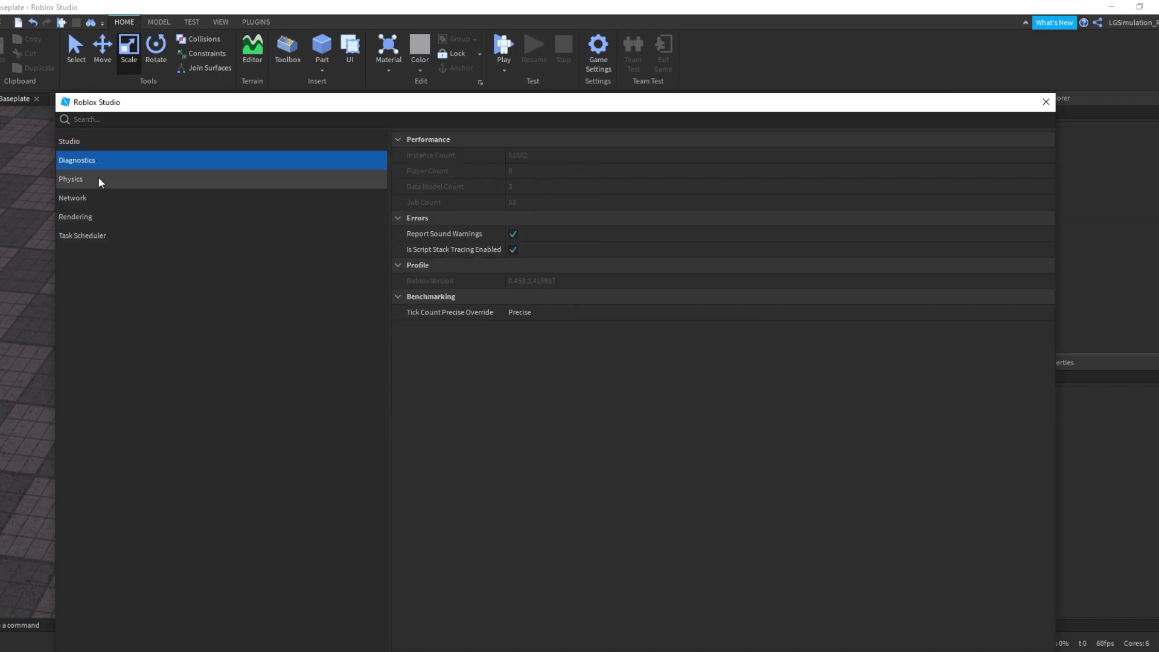
click(99, 180)
click(101, 197)
click(110, 218)
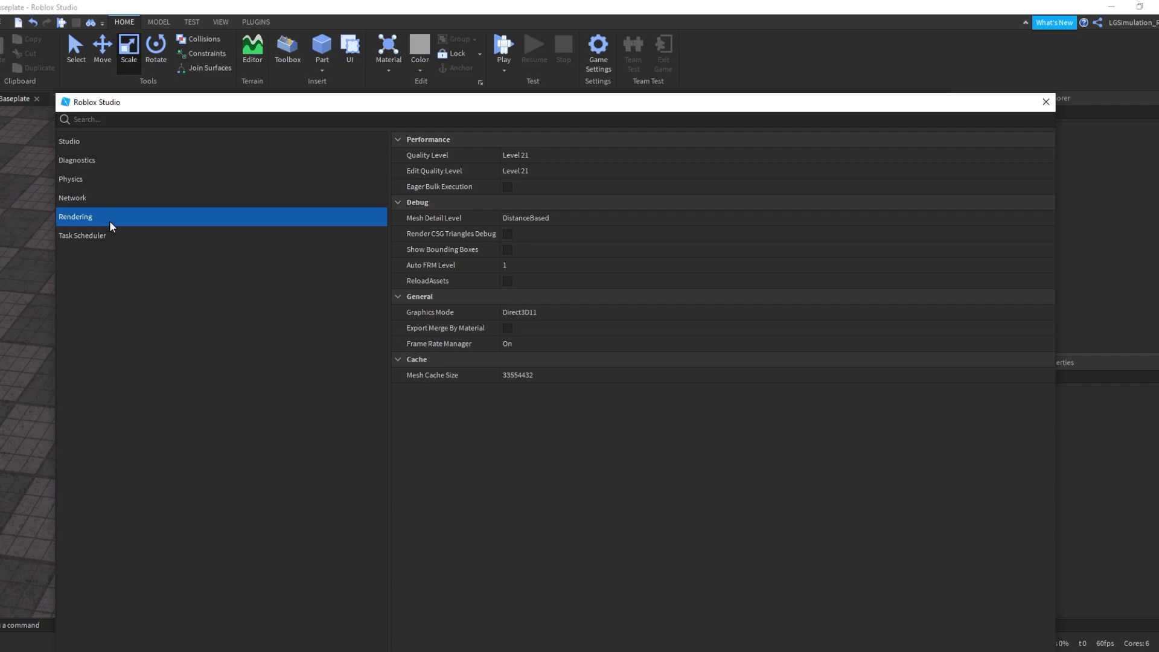
click(120, 236)
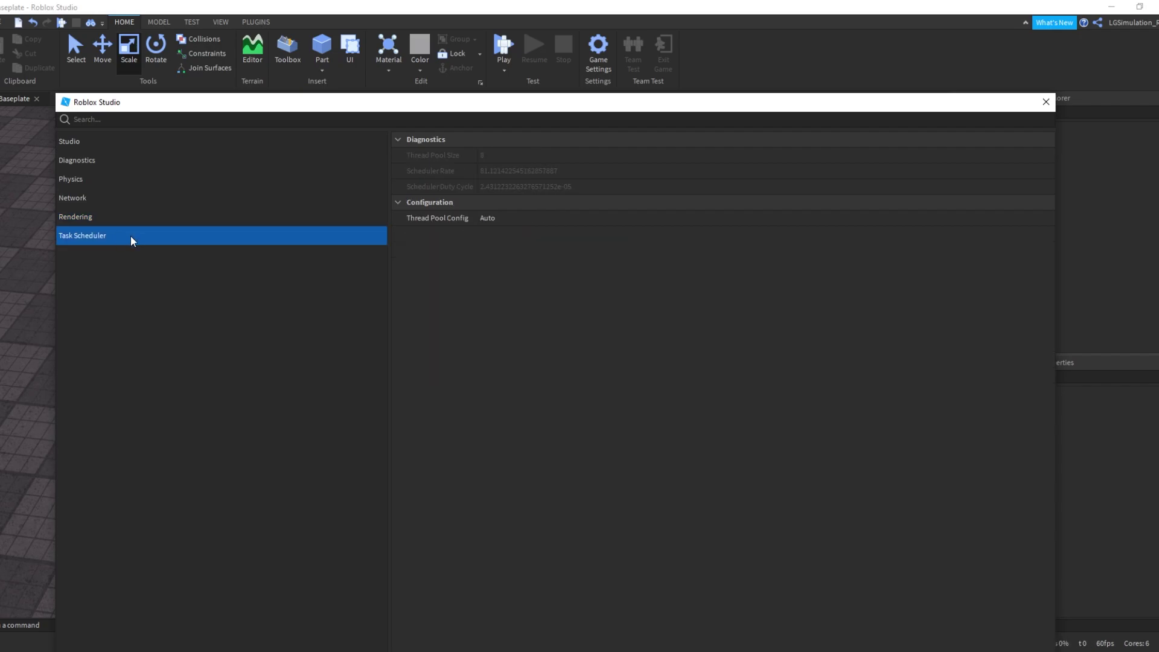
Close Studio Settings and orbit the view across the baseplate
click(1046, 102)
right_drag(493, 312, 861, 268)
scroll(797, 272, down, 10)
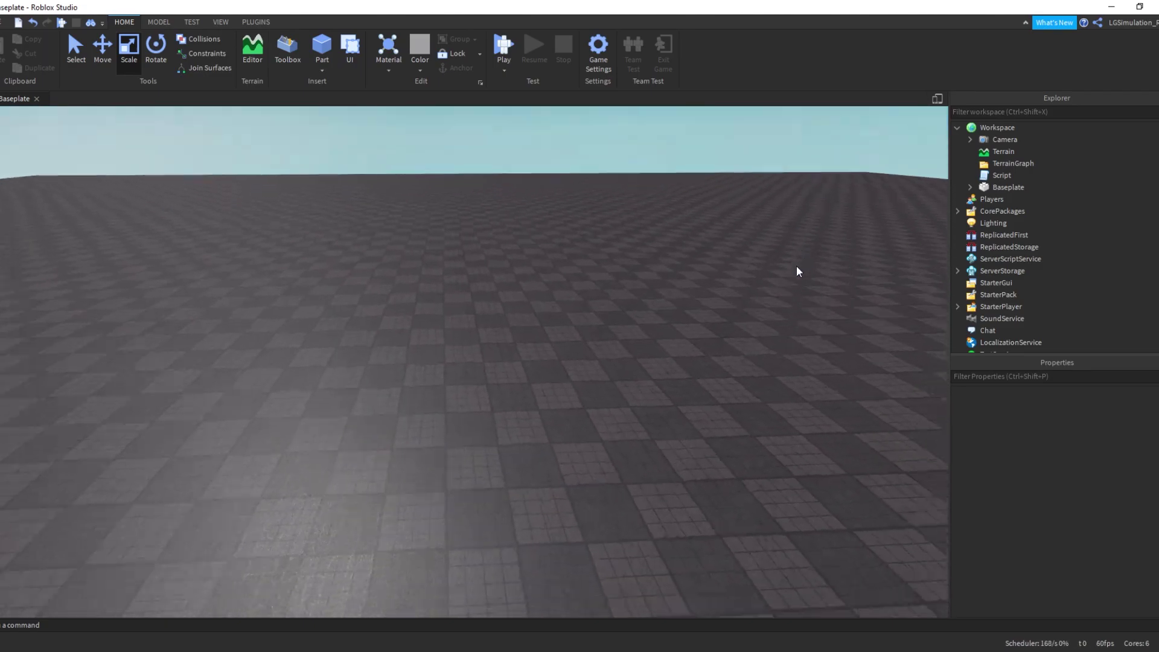
right_drag(782, 243, 779, 242)
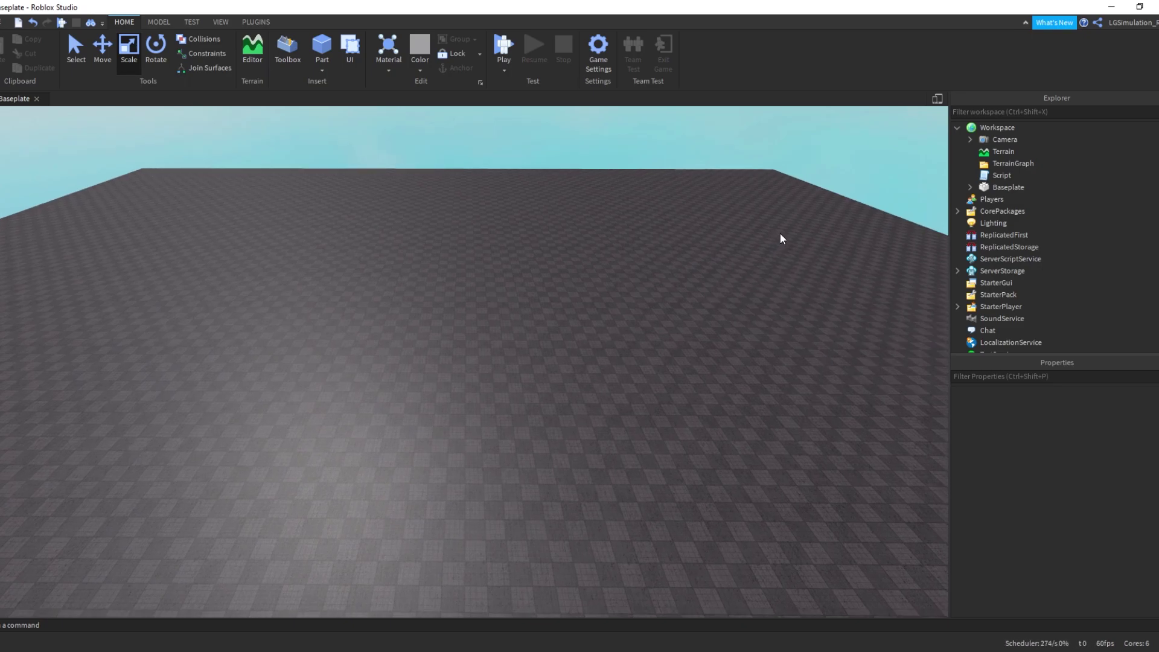
Delete the Script under Workspace and check Baseplate's Texture child in Explorer
click(1004, 175)
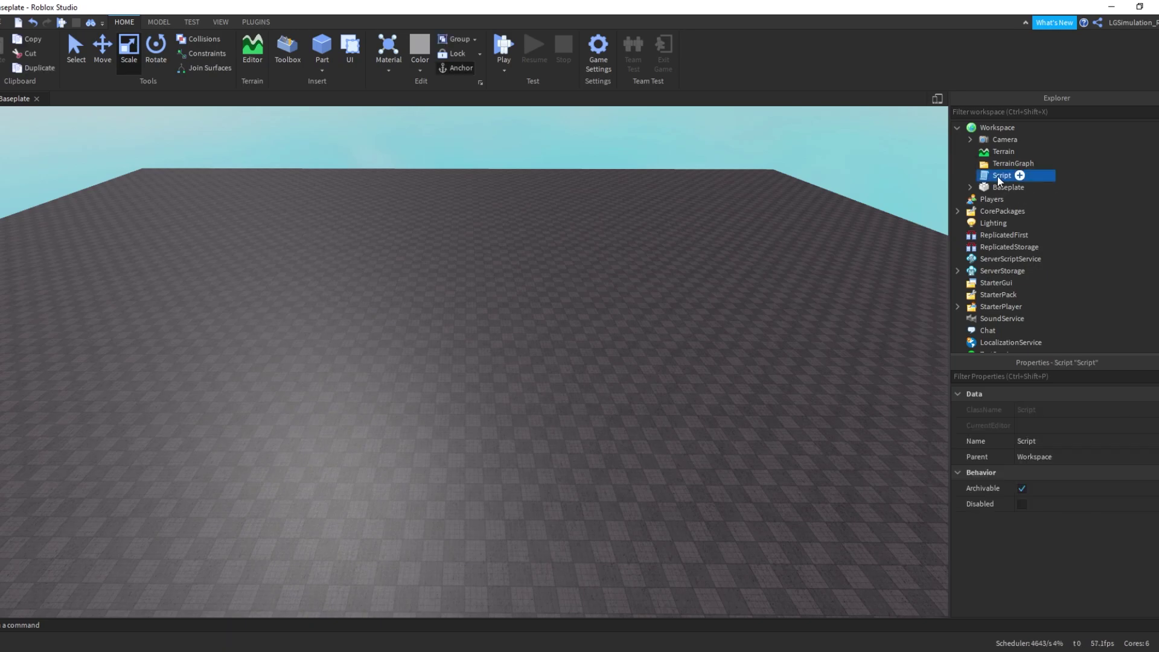
key(Delete)
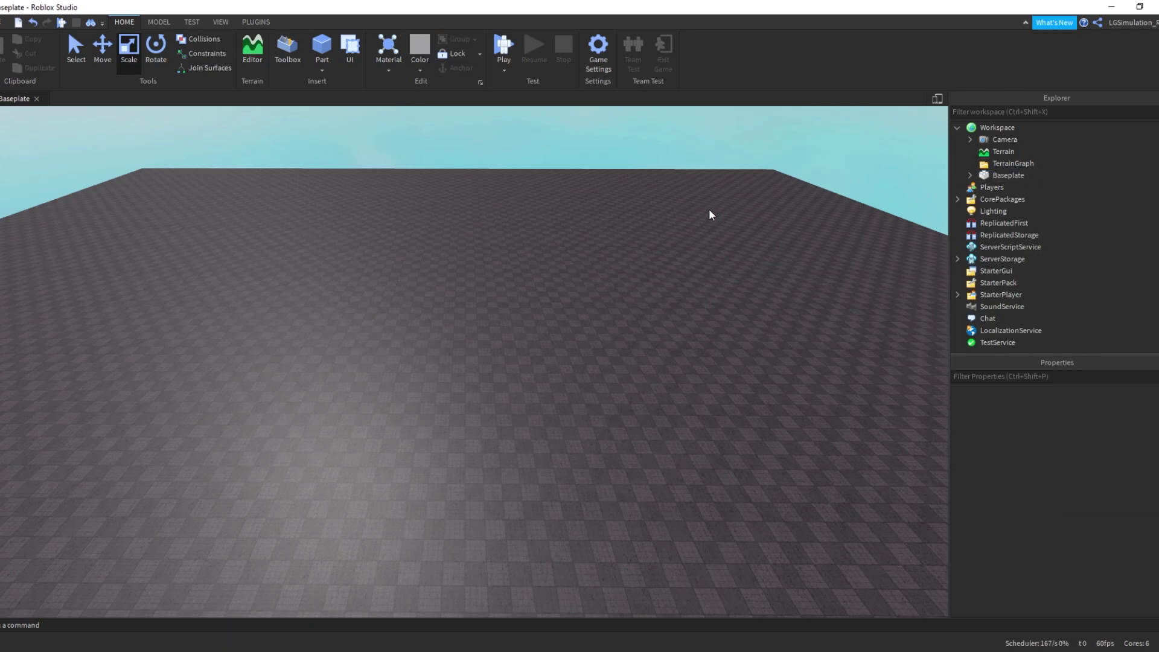
right_drag(710, 214, 710, 214)
click(969, 175)
click(970, 175)
Insert a Part and scale it into a large flat square plate
right_drag(737, 225, 717, 233)
click(321, 45)
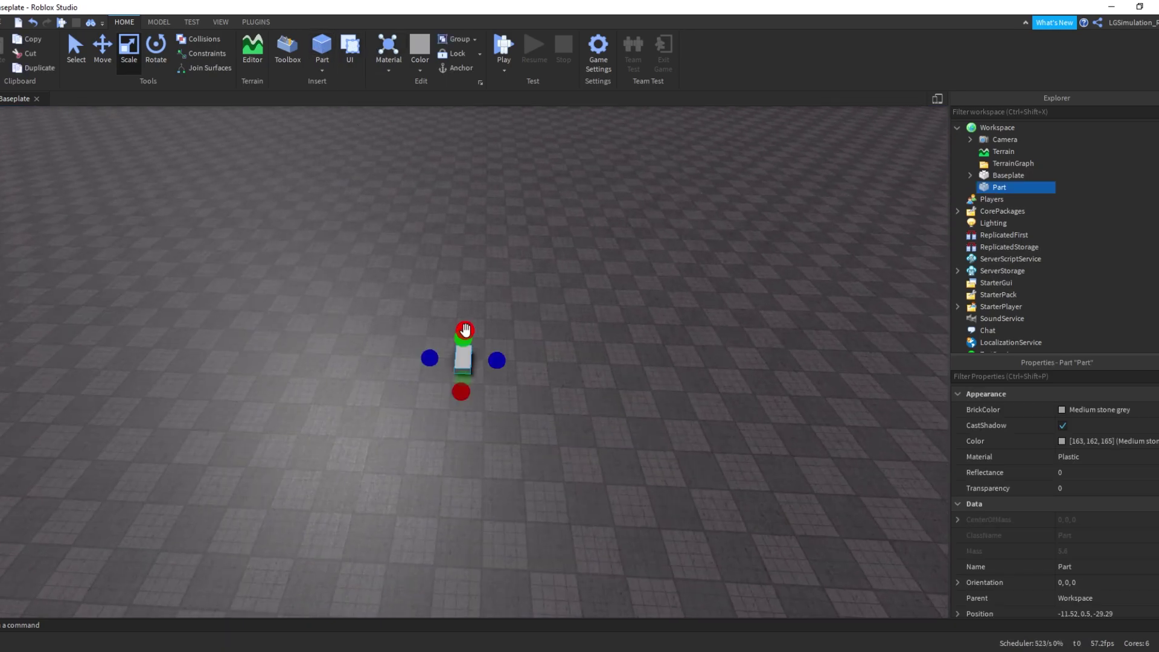
drag(498, 362, 919, 377)
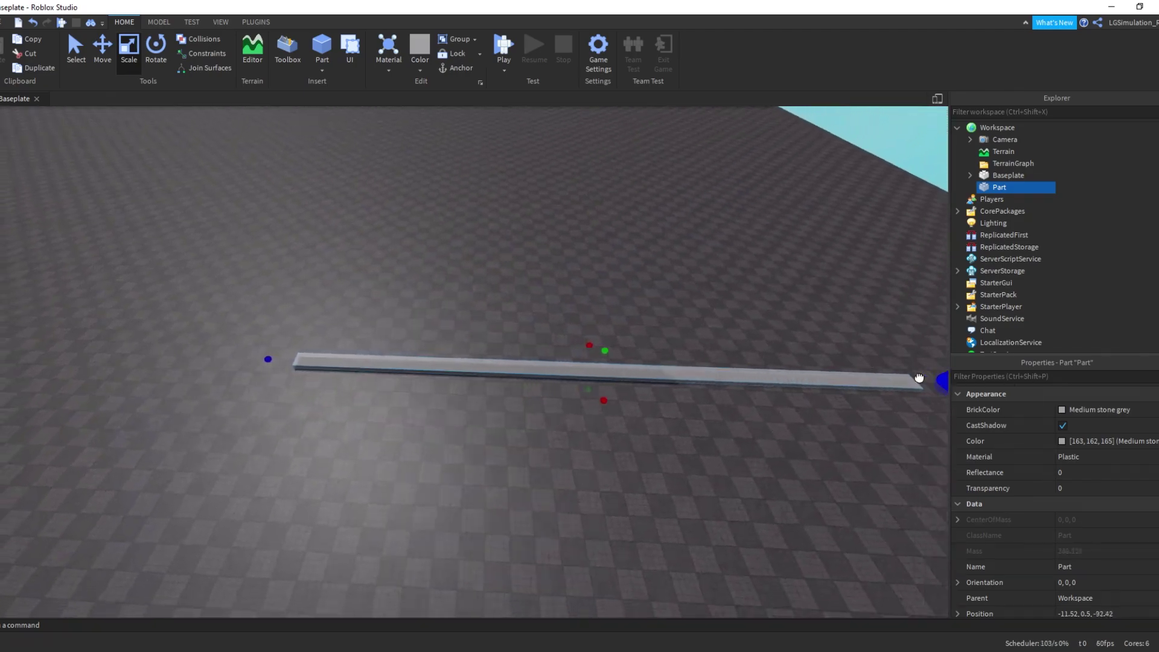
drag(590, 393, 603, 264)
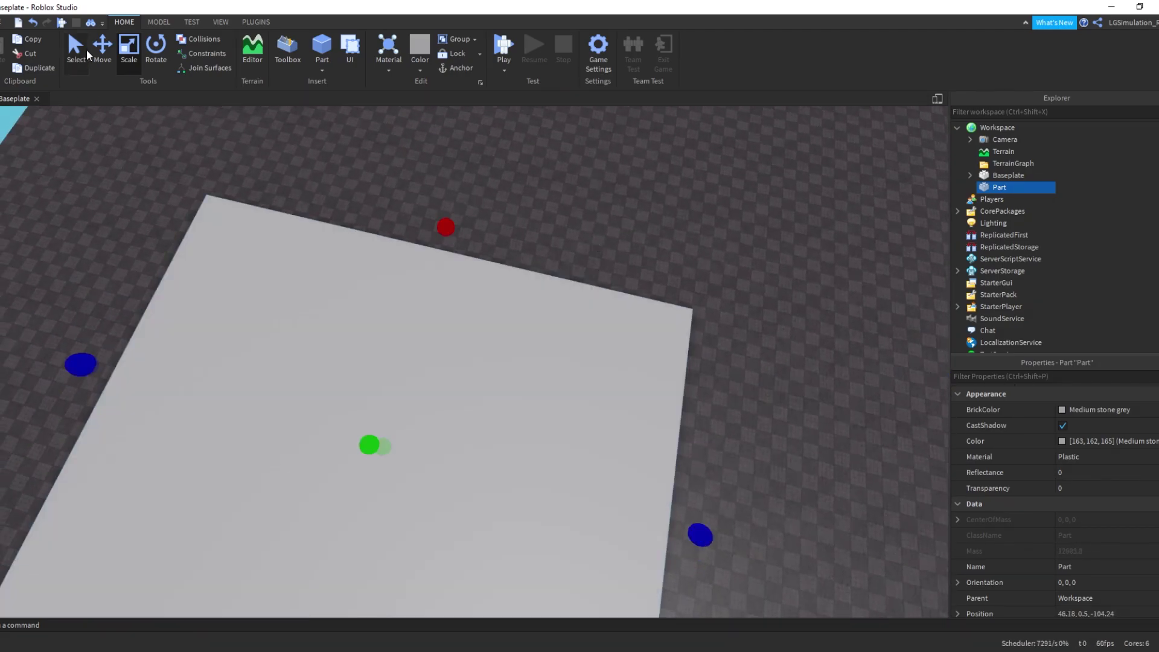
Duplicate the plate, slide the copy beside it, and scale the copy into a tall box
click(102, 47)
key(ctrl+d)
drag(227, 363, 332, 499)
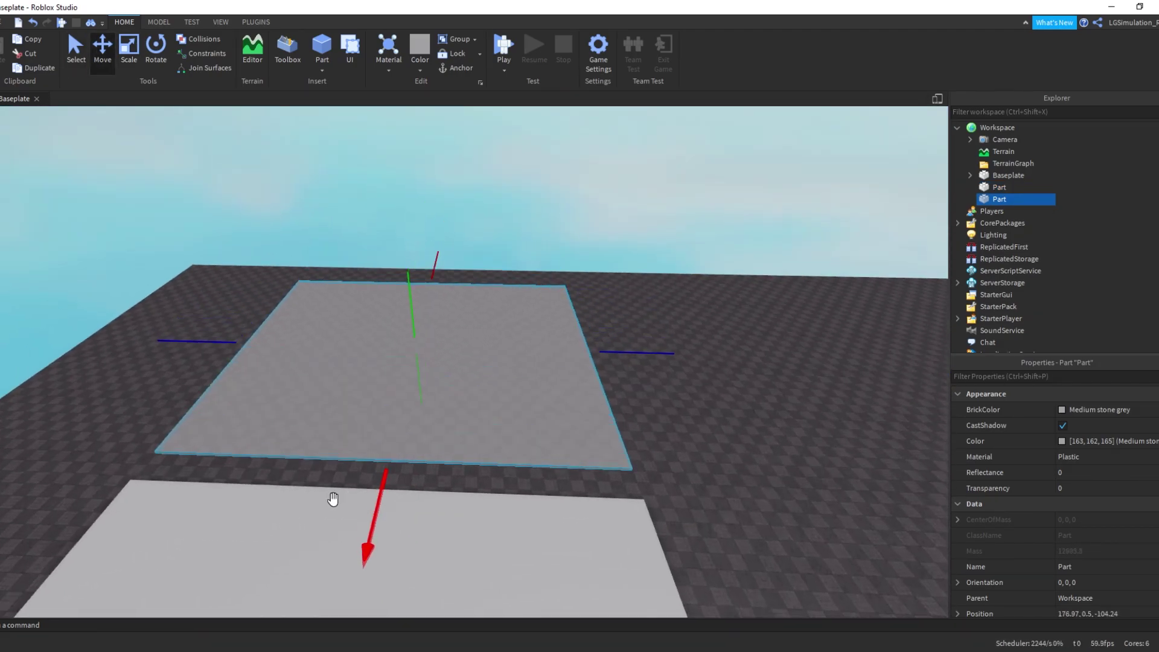
click(129, 48)
drag(414, 315, 410, 108)
right_drag(424, 211, 393, 440)
Select the plate and the box together and union them
ctrl+click(393, 440)
click(159, 21)
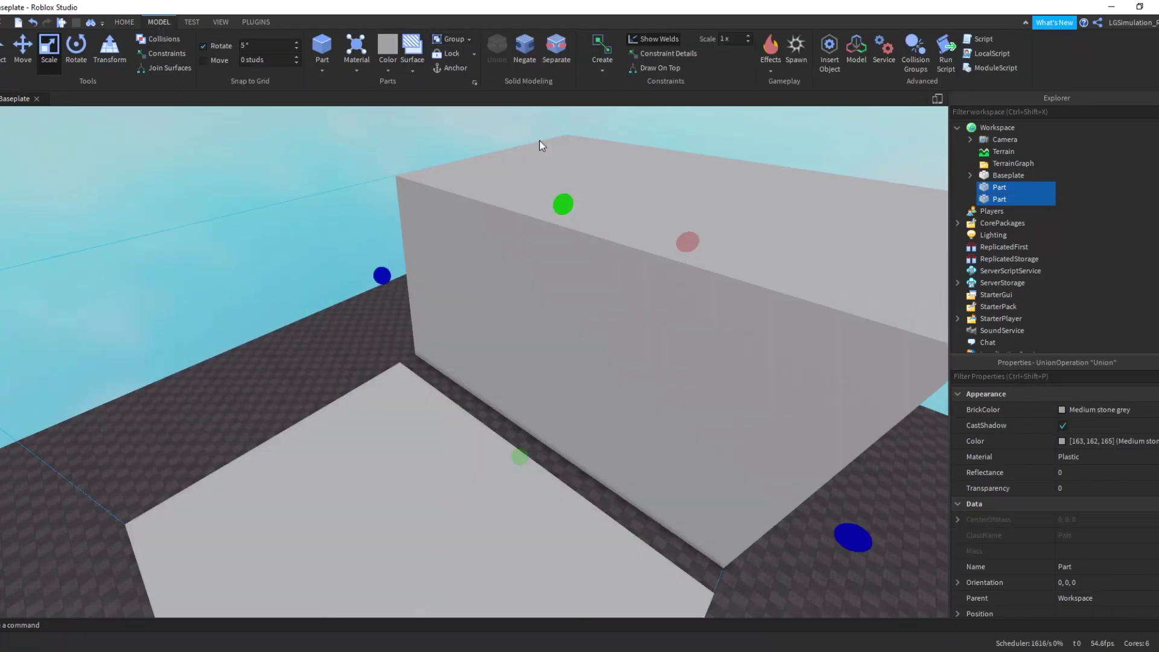
right_drag(541, 145, 432, 383)
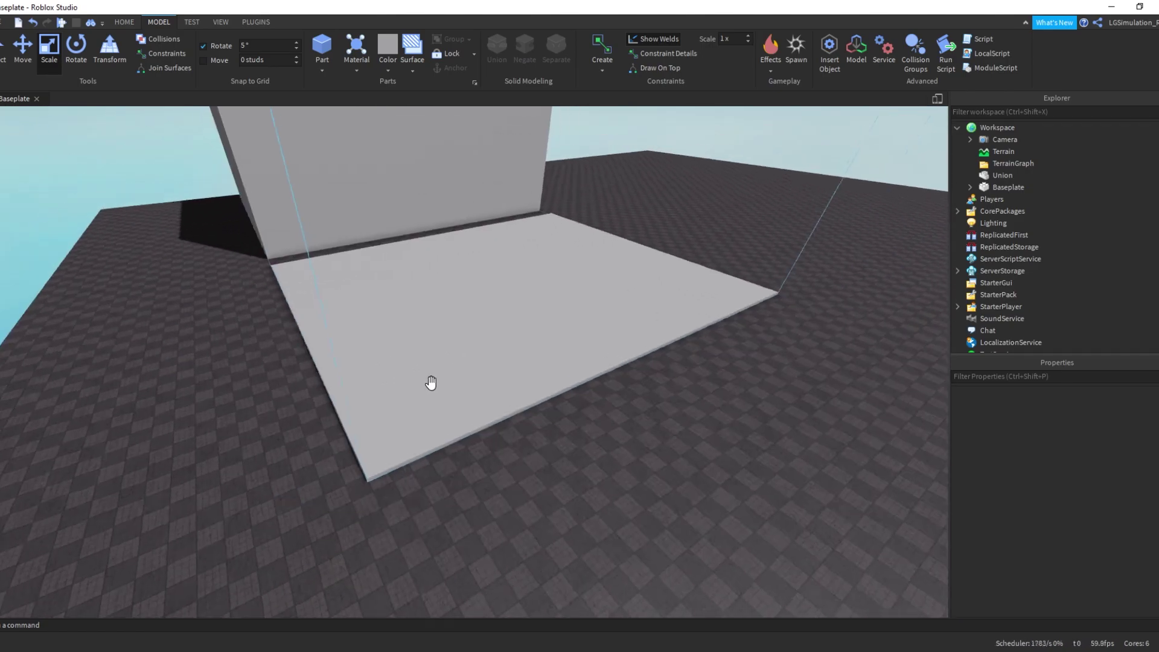
scroll(431, 383, down, 10)
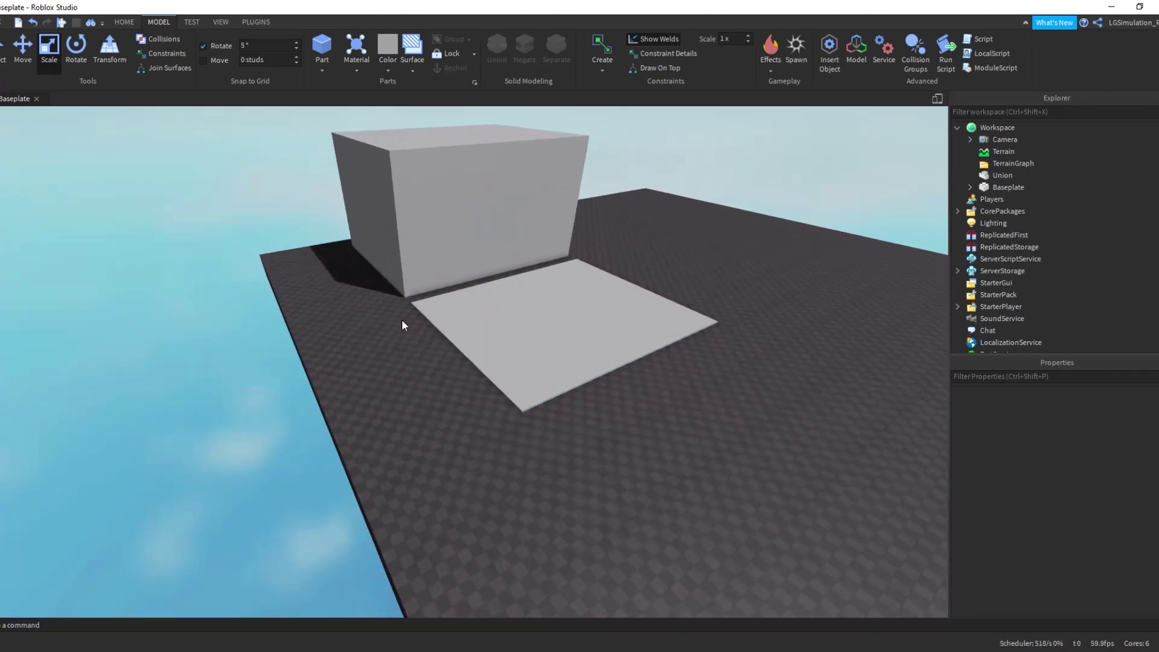
scroll(505, 212, up, 1)
Orbit around the Union and select it to show its collision bounds
click(505, 212)
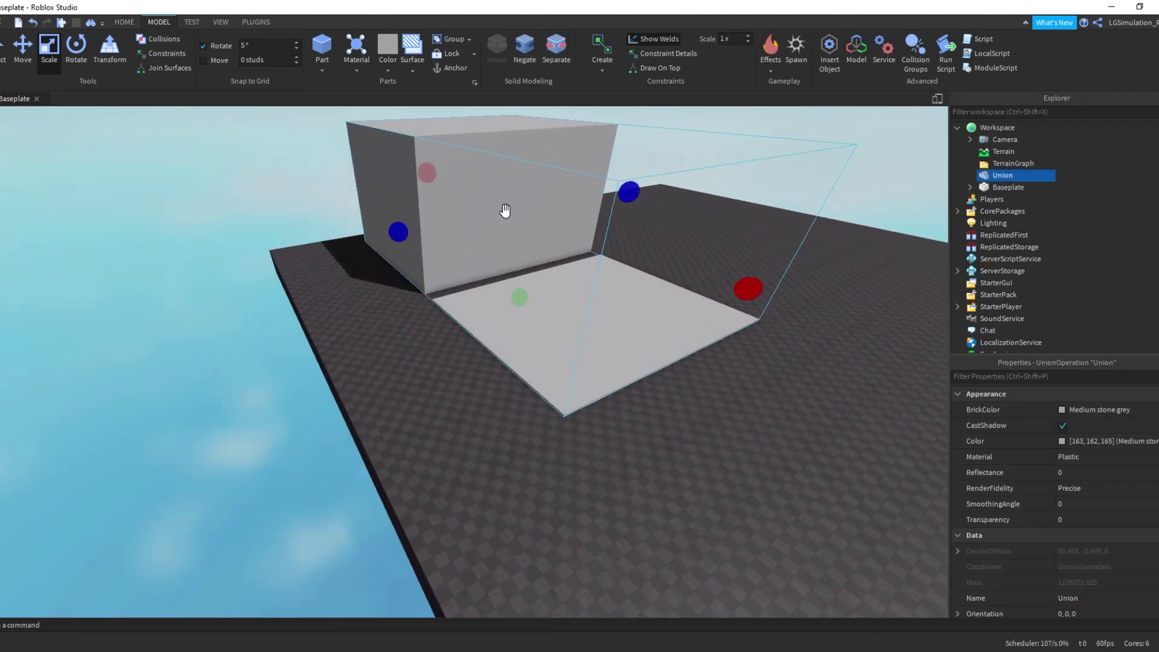
click(675, 249)
right_drag(675, 249, 426, 292)
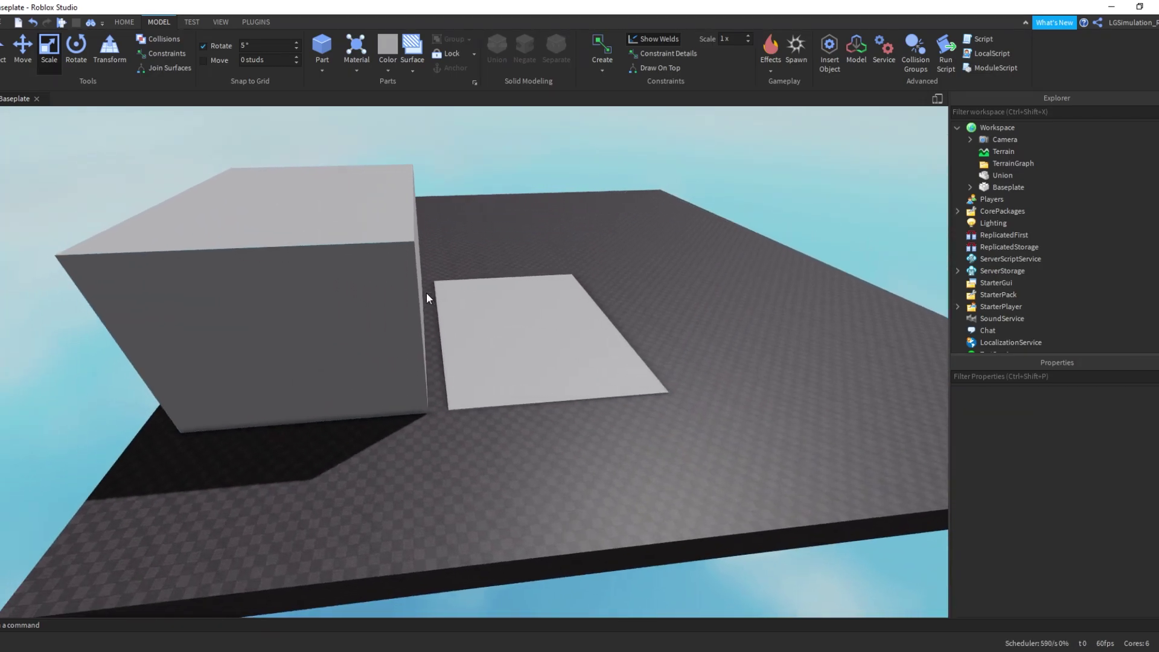
scroll(426, 292, up, 2)
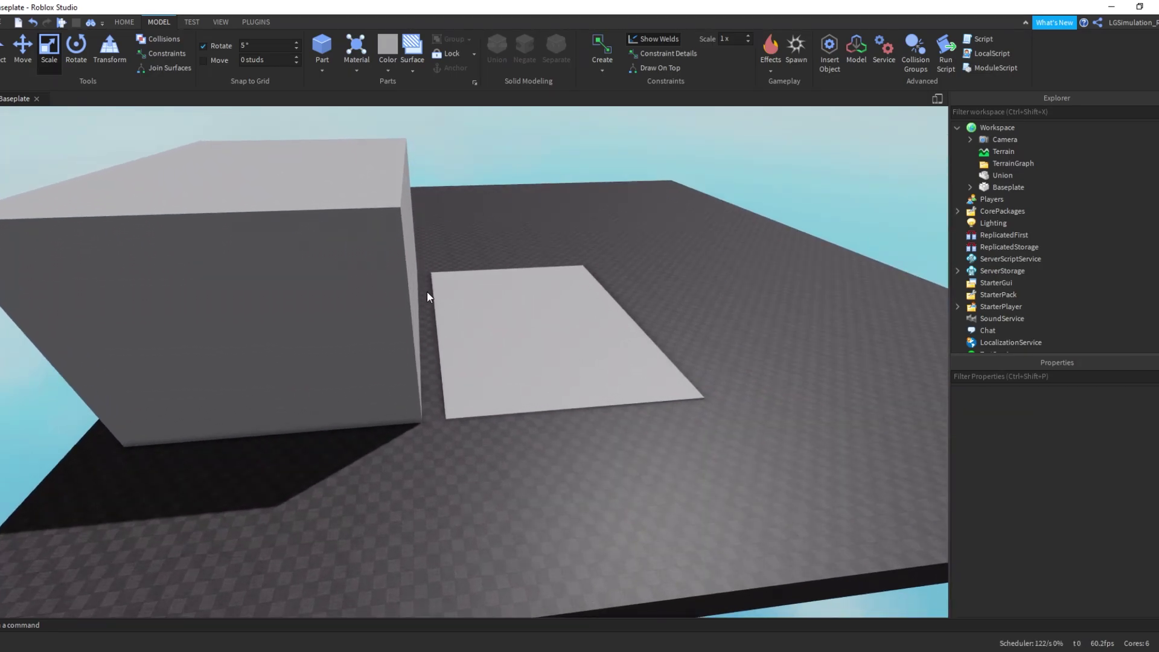
scroll(427, 292, up, 5)
right_drag(429, 280, 431, 279)
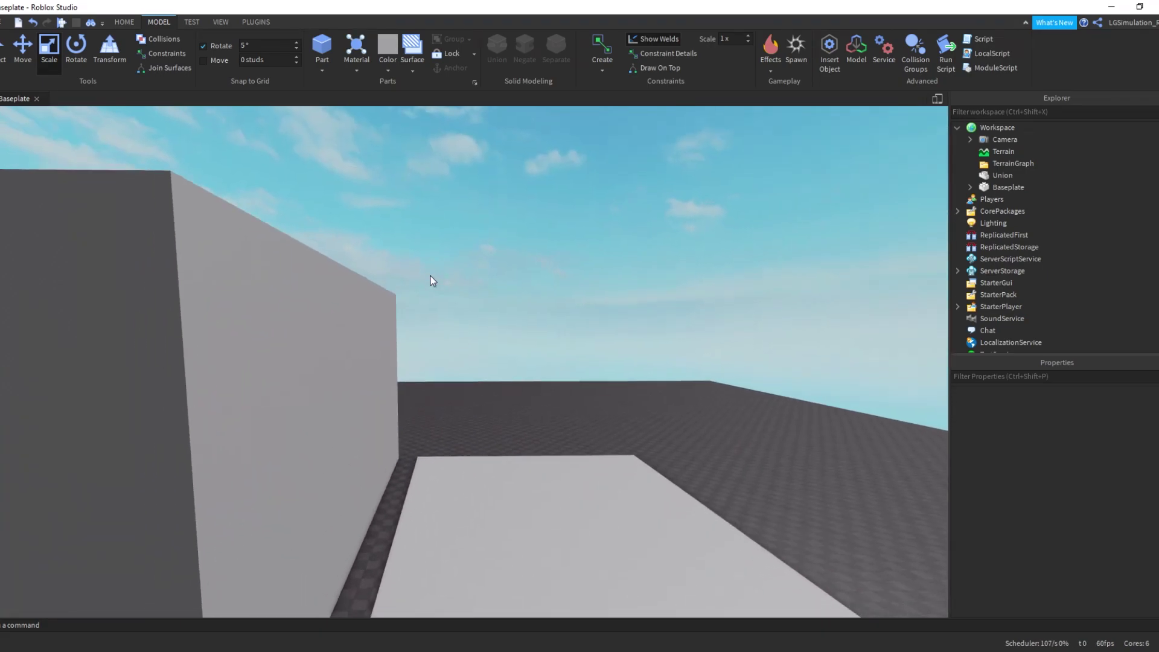
scroll(429, 275, down, 8)
click(387, 305)
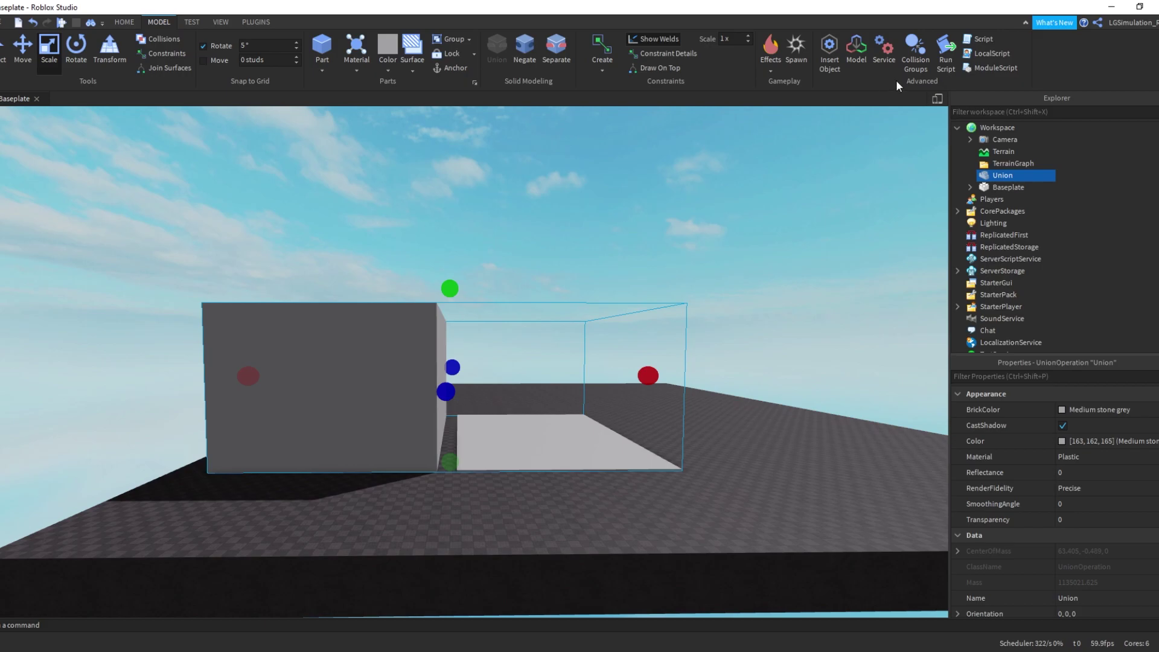
click(917, 63)
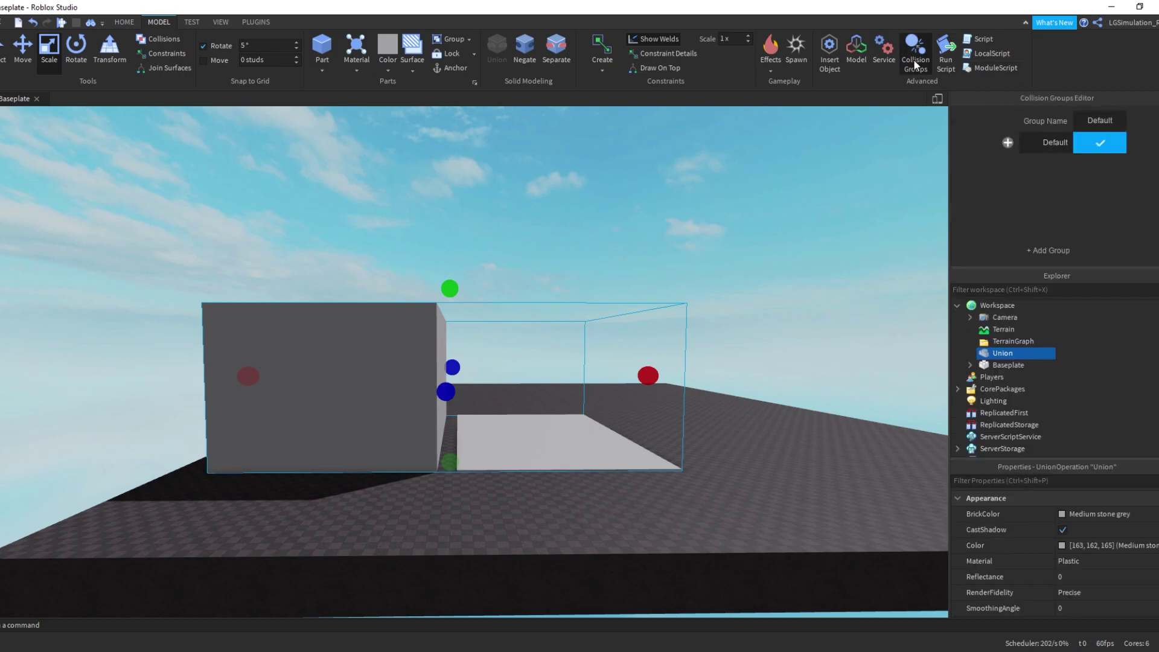
click(916, 62)
click(493, 183)
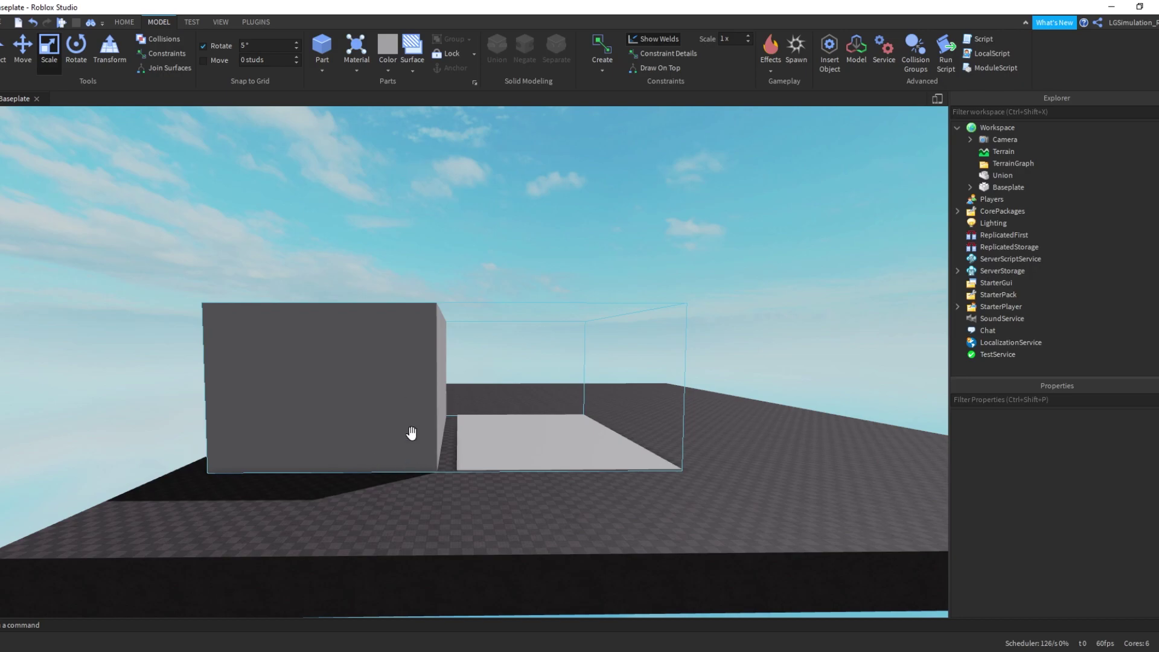
click(279, 306)
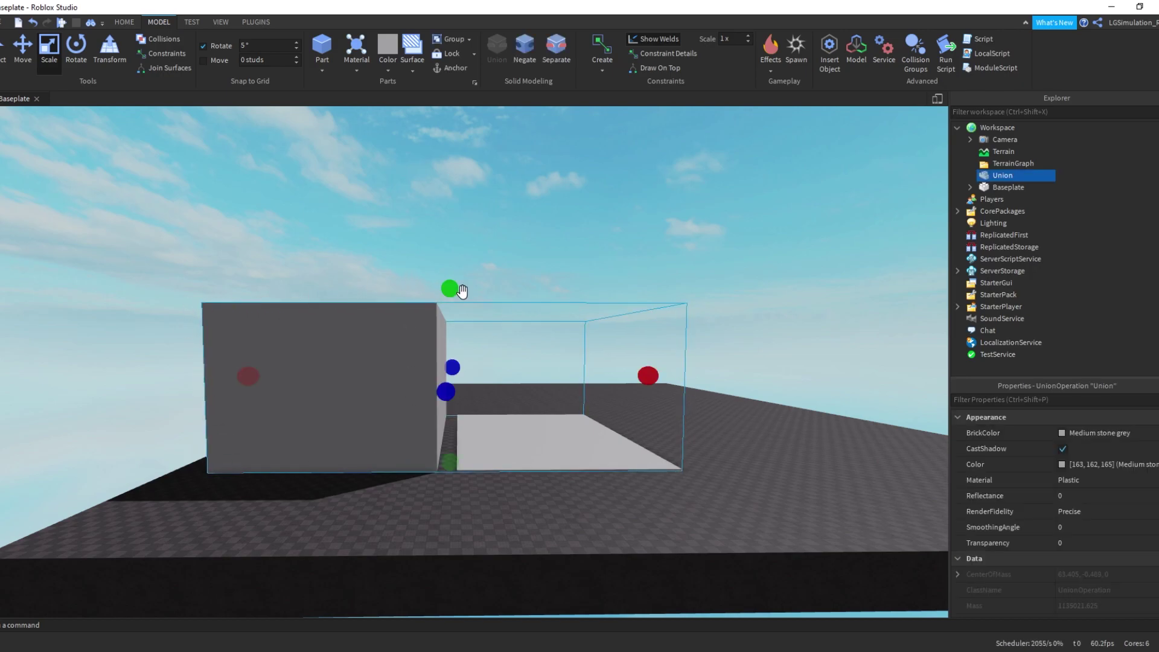
click(694, 397)
click(680, 439)
click(470, 334)
scroll(470, 334, up, 5)
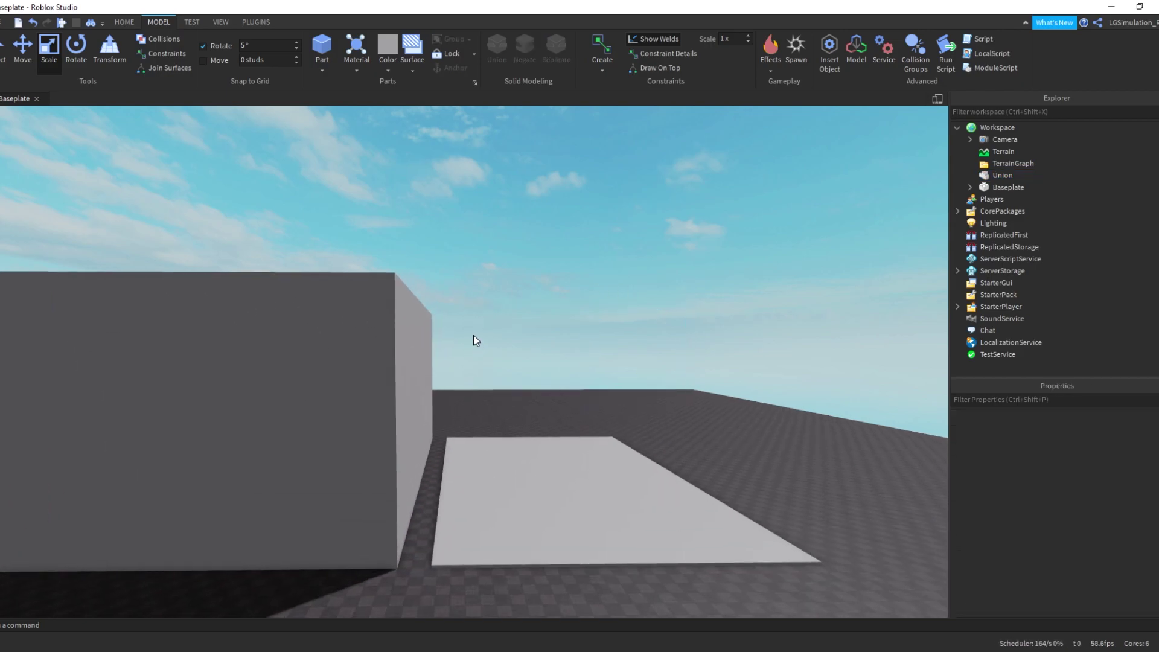
scroll(469, 334, down, 3)
scroll(413, 336, down, 1)
click(292, 307)
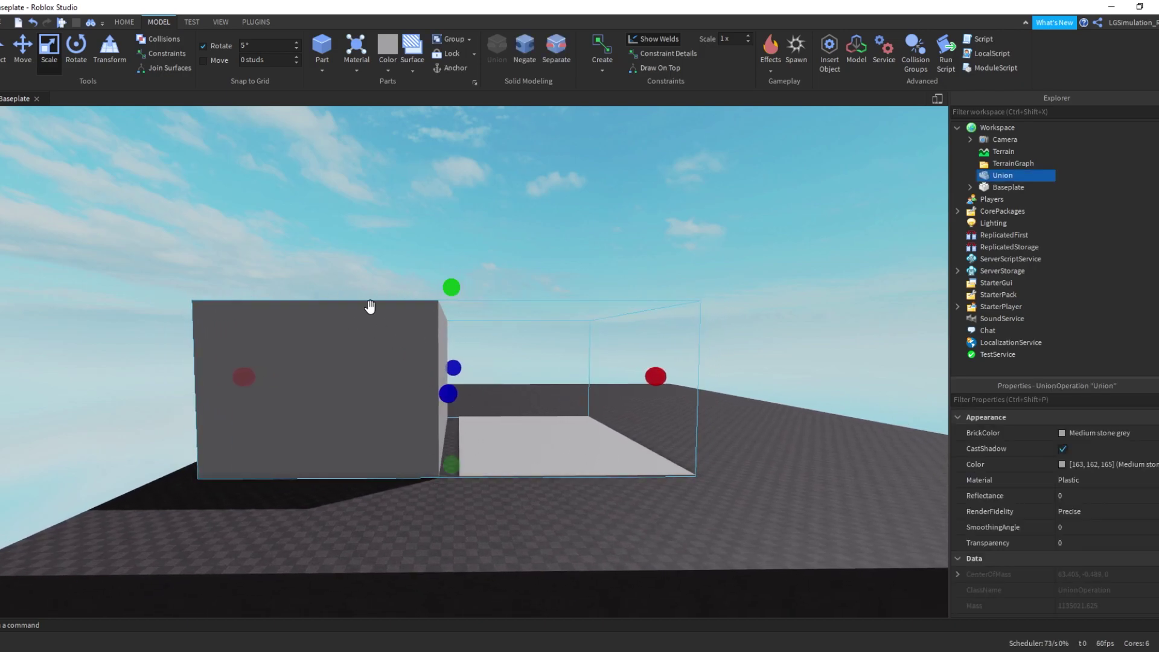
click(310, 281)
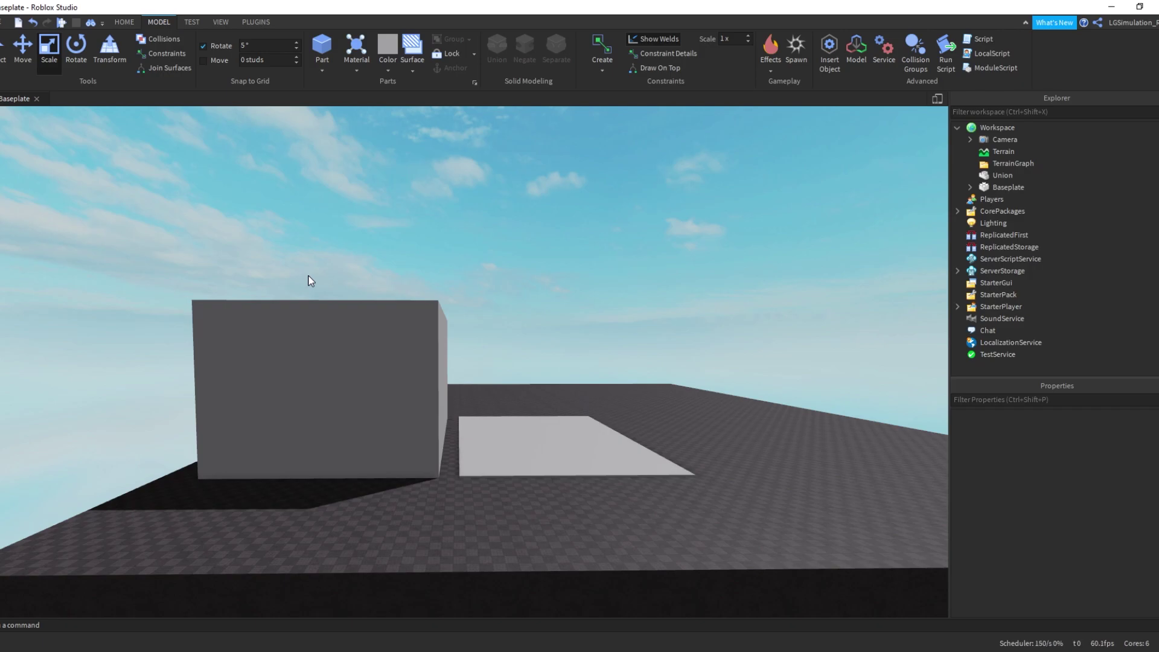
right_drag(481, 353, 460, 323)
key(s)
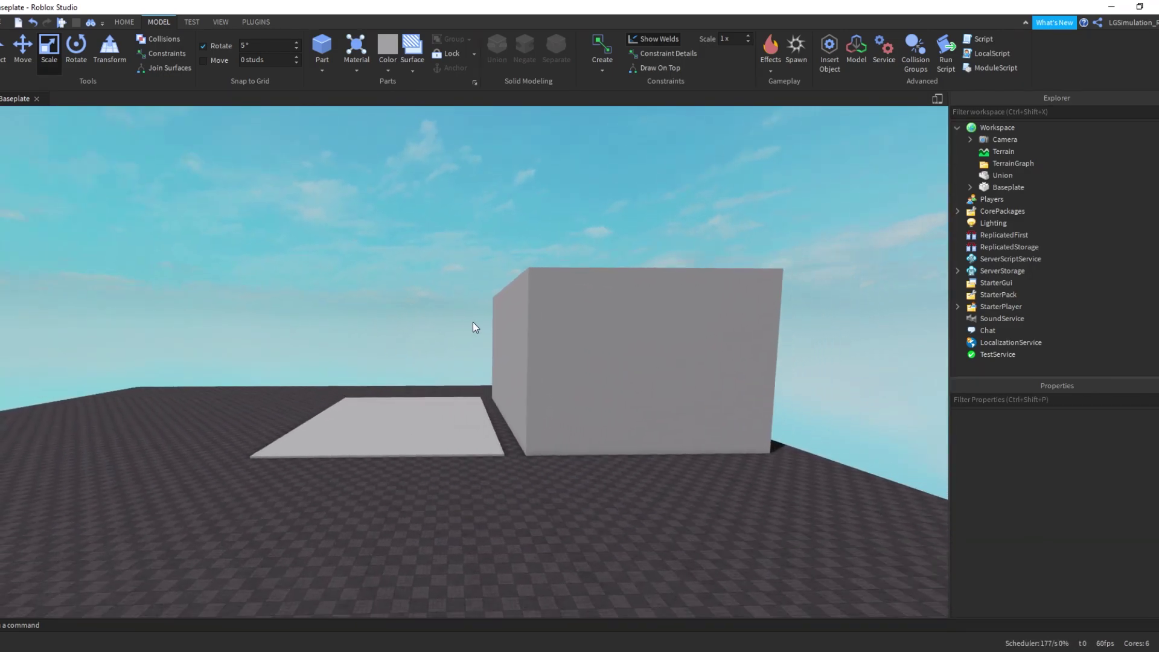
key(w)
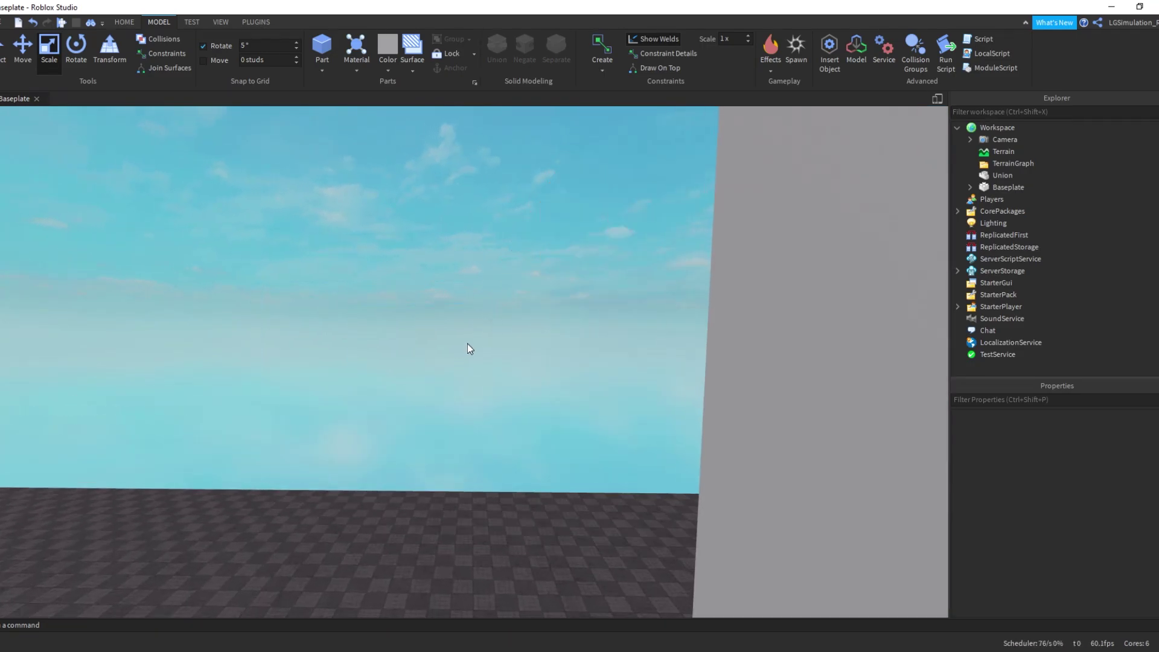
right_drag(470, 349, 476, 276)
key(s)
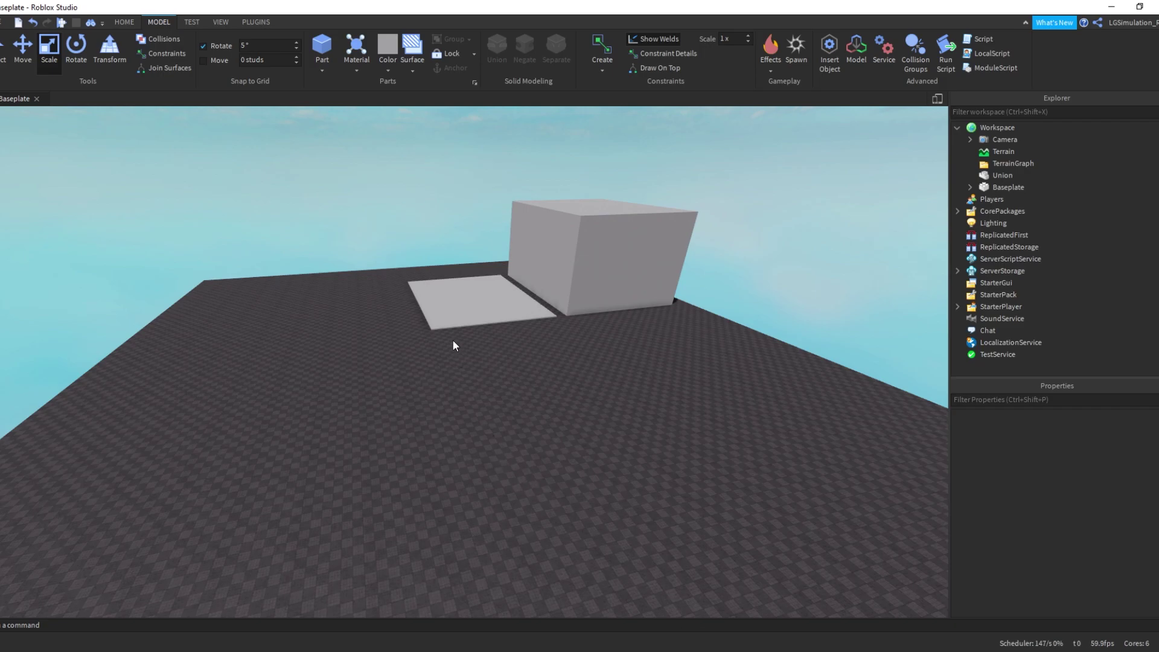
right_drag(478, 353, 481, 378)
scroll(478, 378, down, 5)
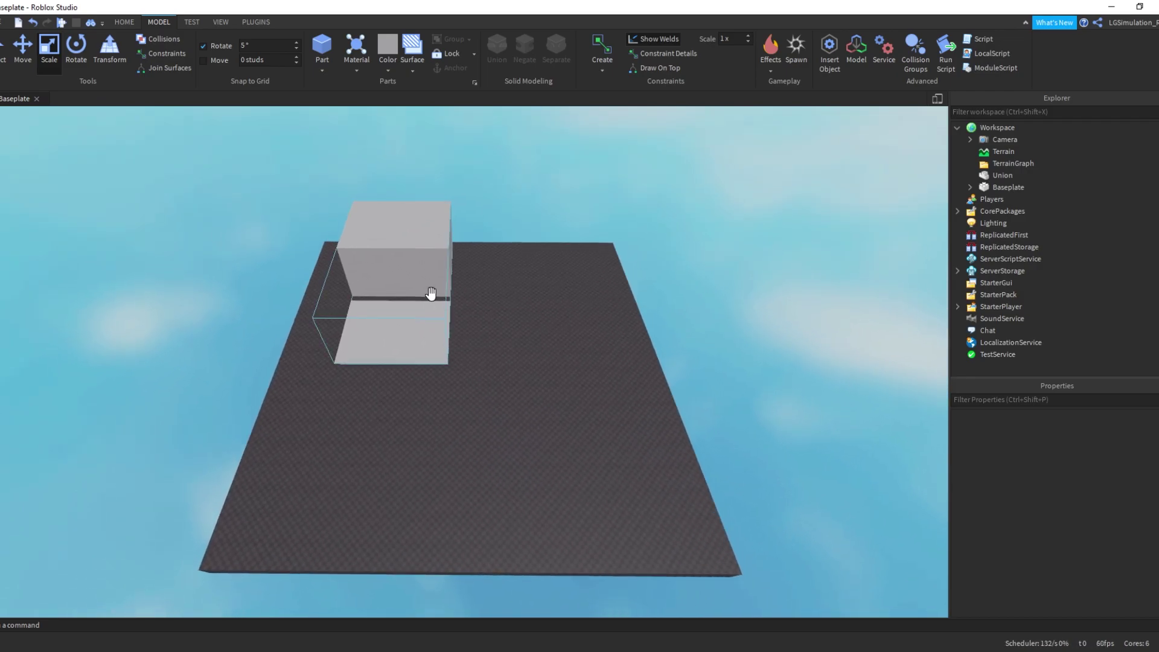